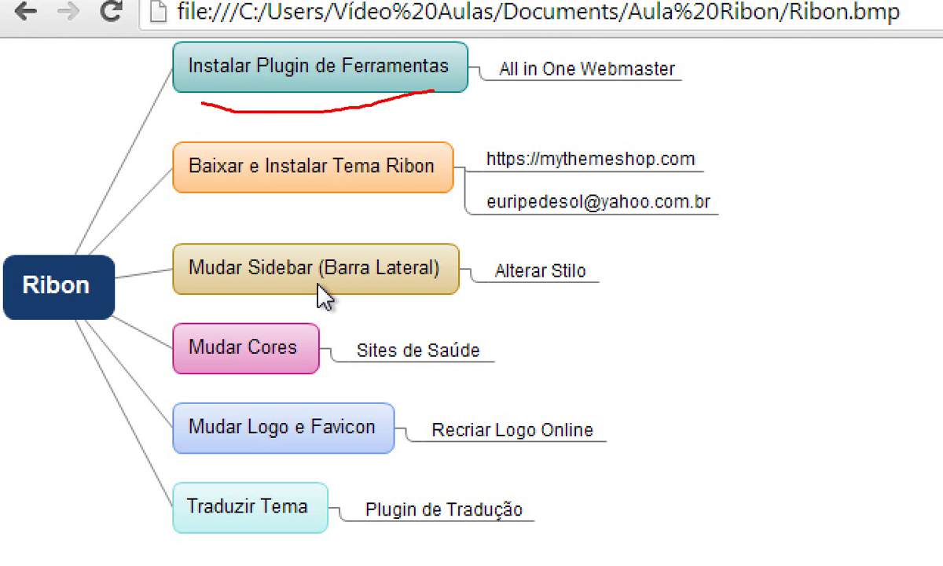
{"action": "mouse_move", "coordinate": [493, 70]}
{"action": "left_mouse_down"}
{"action": "mouse_move", "coordinate": [493, 102]}
{"action": "mouse_move", "coordinate": [702, 99]}
{"action": "mouse_move", "coordinate": [531, 52]}
{"action": "mouse_move", "coordinate": [464, 68]}
{"action": "mouse_move", "coordinate": [475, 96]}
{"action": "mouse_move", "coordinate": [517, 98]}
{"action": "left_mouse_up"}
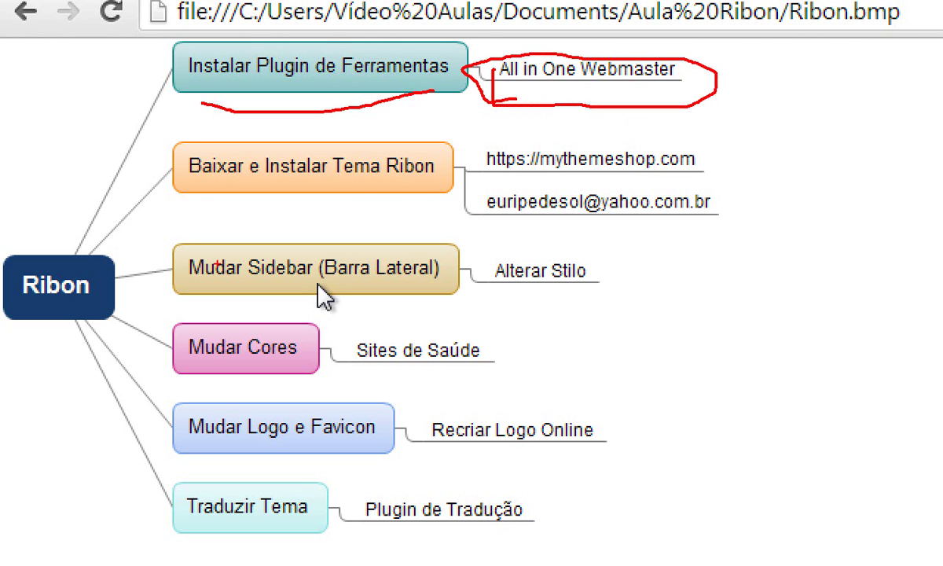
{"action": "left_click_drag", "start_coordinate": [186, 211], "coordinate": [467, 213]}
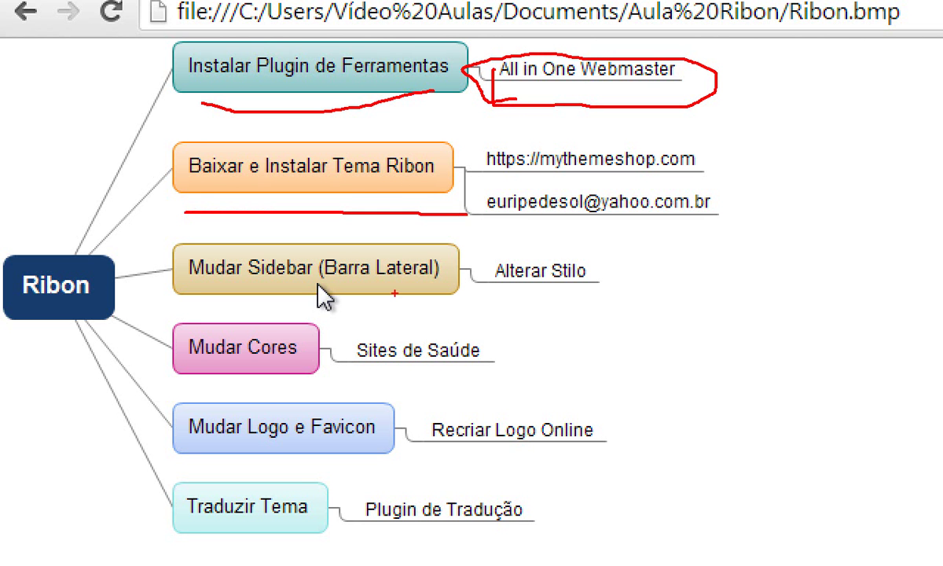
{"action": "left_click_drag", "start_coordinate": [189, 297], "coordinate": [485, 308]}
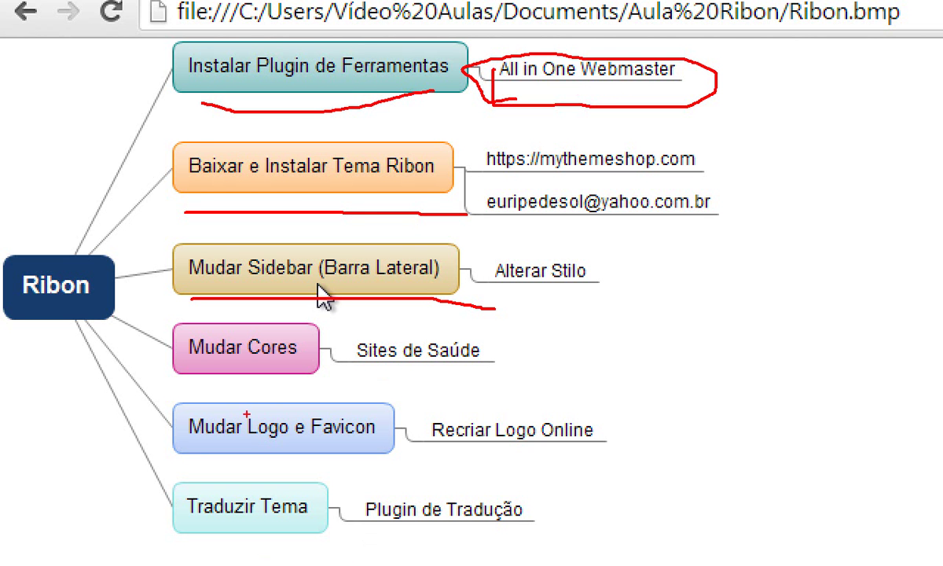
{"action": "left_click_drag", "start_coordinate": [177, 388], "coordinate": [332, 397]}
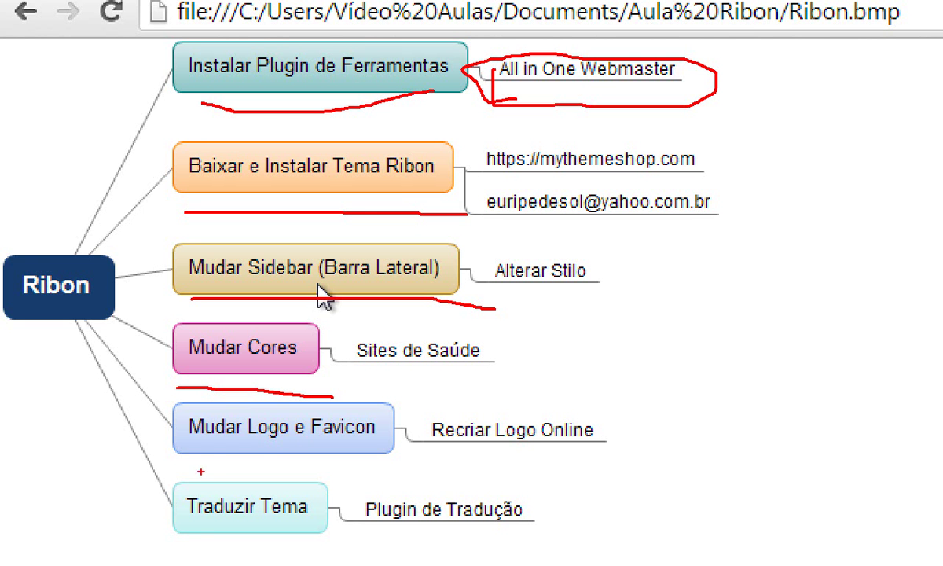
{"action": "left_click_drag", "start_coordinate": [187, 466], "coordinate": [368, 474]}
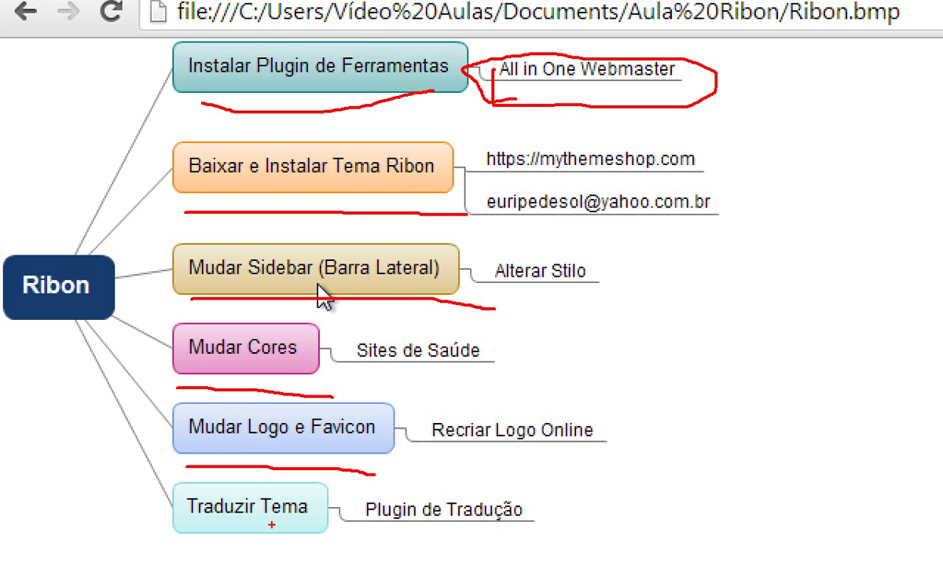
{"action": "left_click_drag", "start_coordinate": [175, 539], "coordinate": [338, 551]}
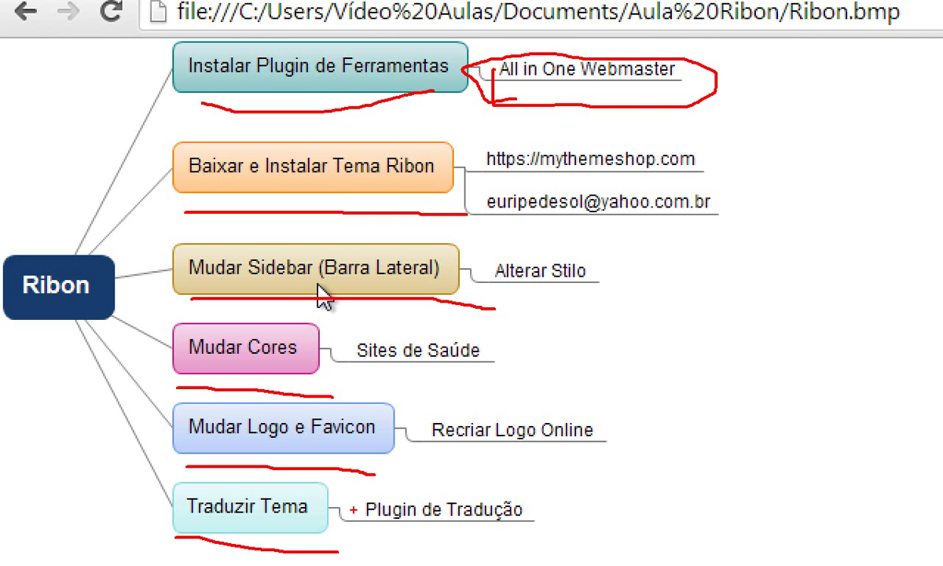
{"action": "key", "text": "Escape"}
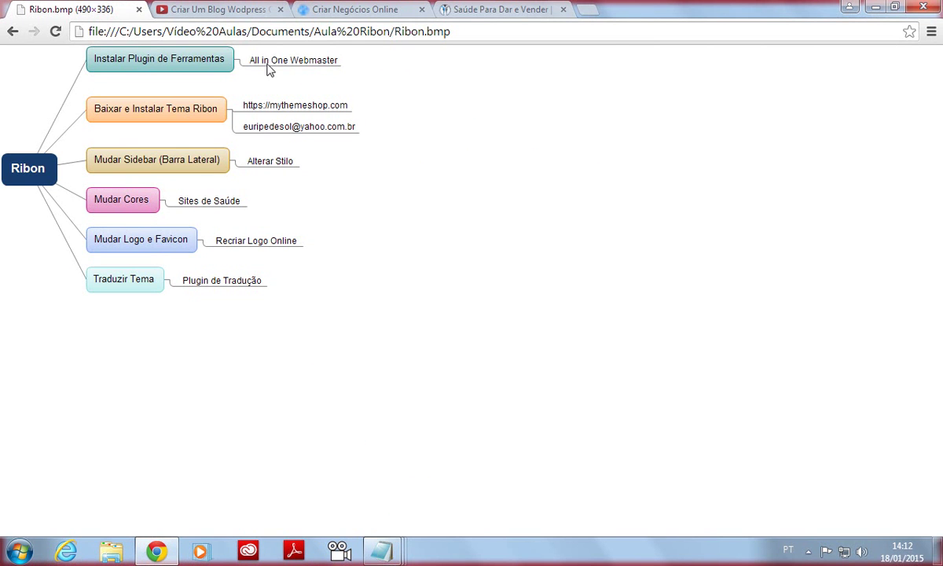
Load saudeparadarevender.com/wp-admin in a new browser tab.
{"action": "left_click", "coordinate": [599, 11]}
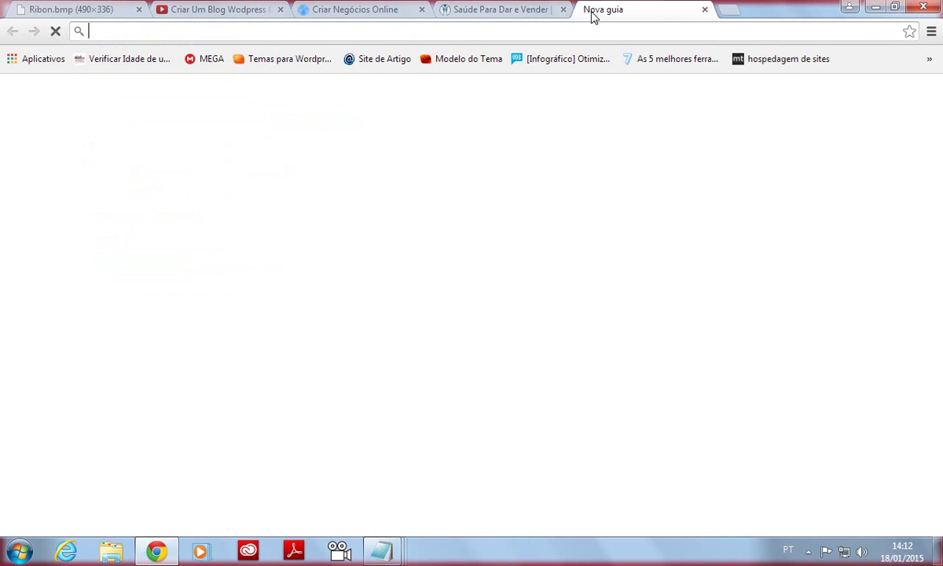
{"action": "type", "text": "sau"}
{"action": "key", "text": "Down"}
{"action": "key", "text": "Return"}
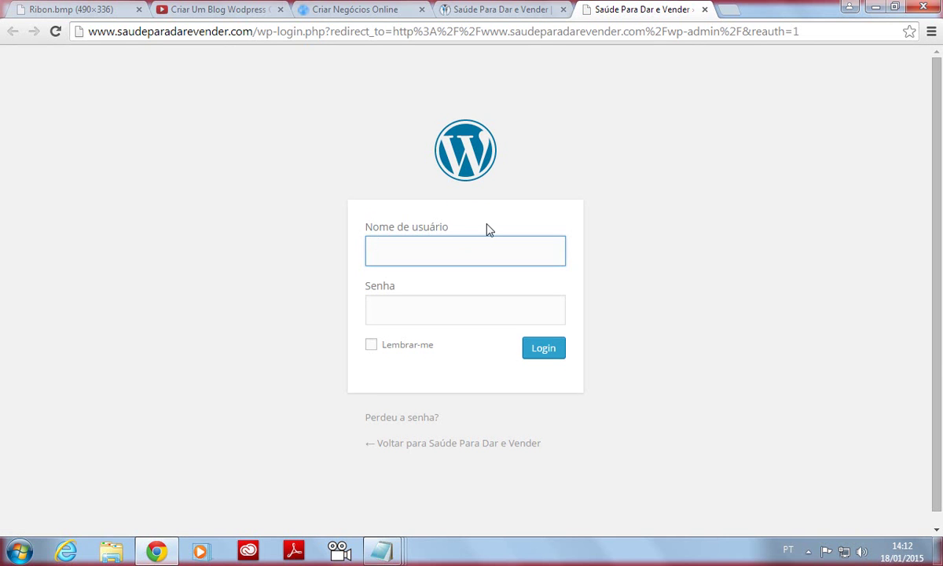
Log in with the admin username and the account password.
{"action": "type", "text": "a"}
{"action": "key", "text": "Down"}
{"action": "key", "text": "Tab"}
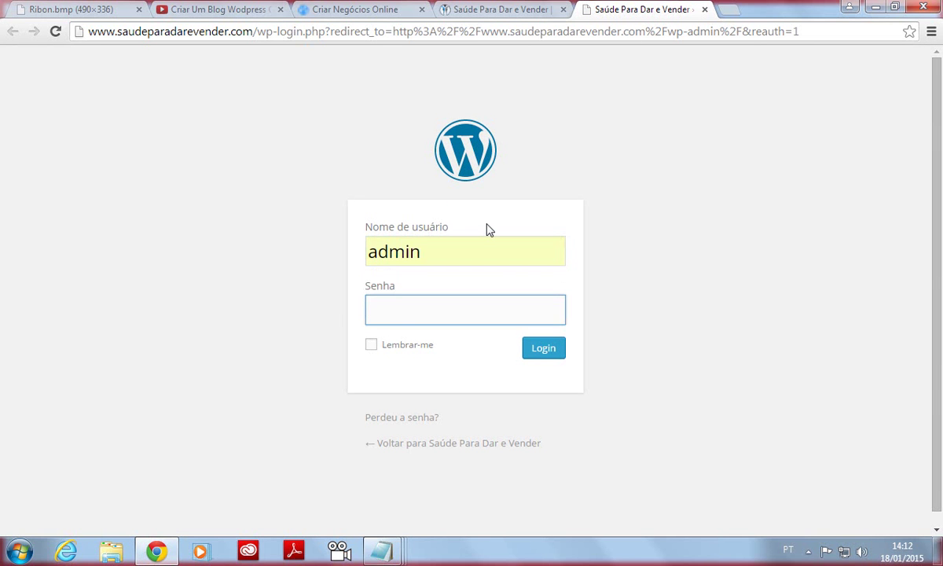
{"action": "type", "text": "**********"}
{"action": "left_click", "coordinate": [546, 350]}
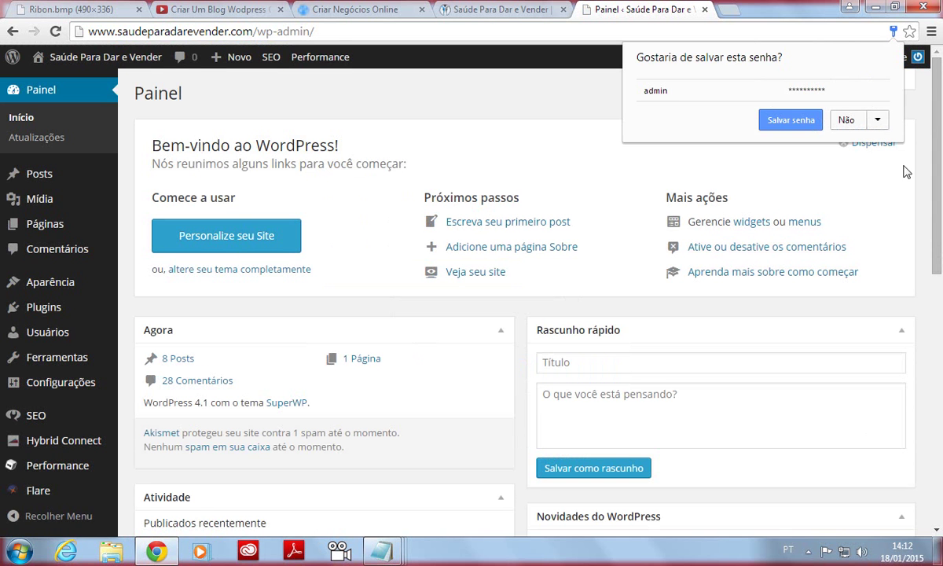
Choose 'Nunca para este site' so Chrome never saves this site's password.
{"action": "left_click", "coordinate": [878, 119]}
{"action": "left_click", "coordinate": [857, 140]}
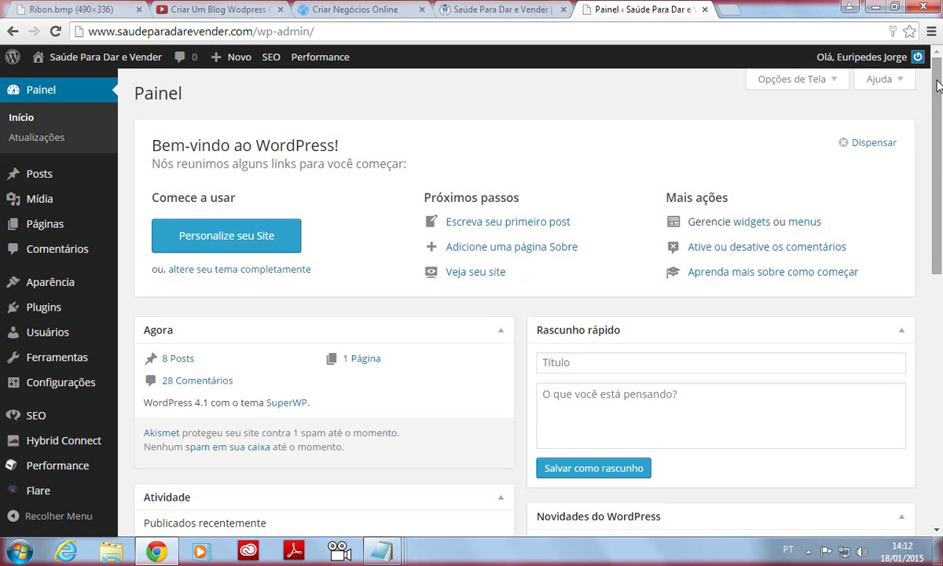
{"action": "scroll", "coordinate": [938, 85], "scroll_direction": "down", "scroll_amount": 3}
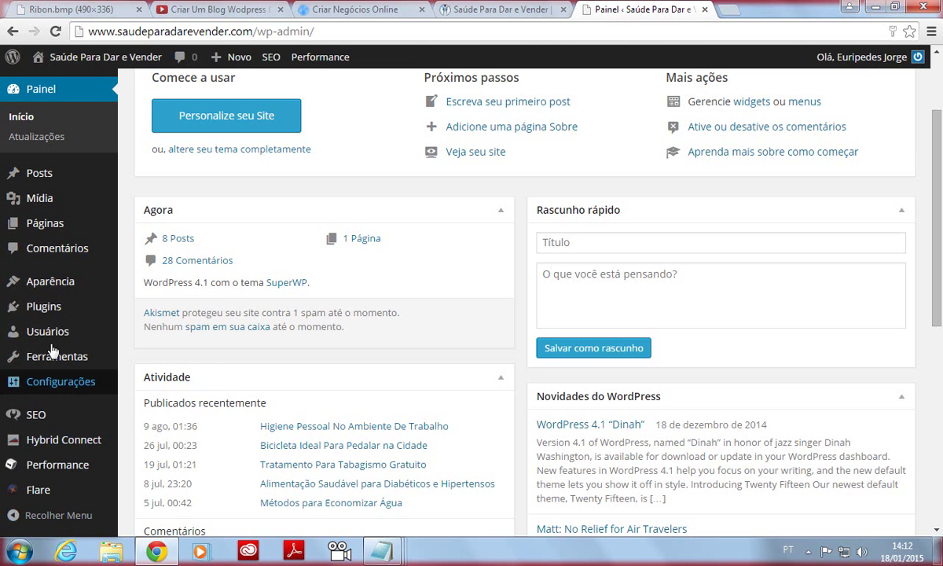
{"action": "mouse_move", "coordinate": [49, 334]}
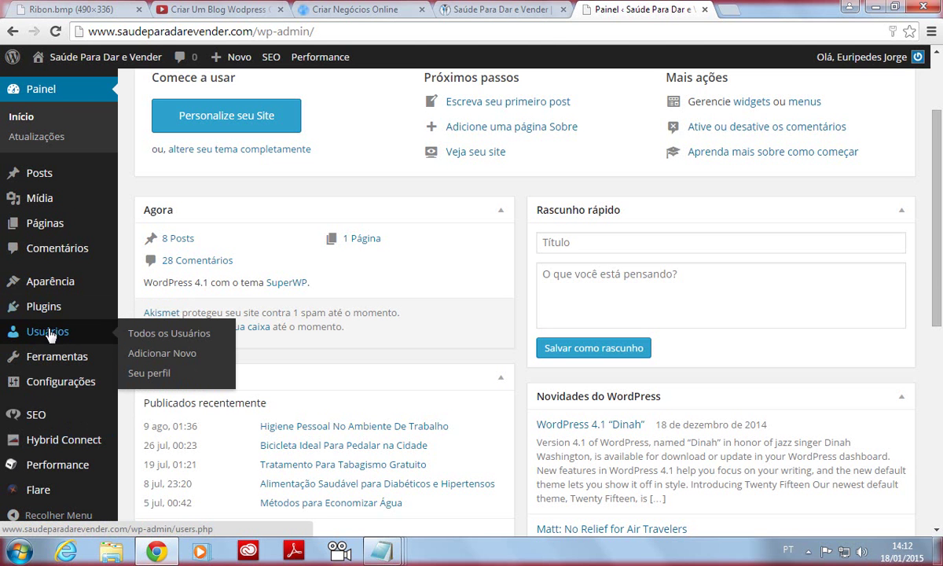
{"action": "mouse_move", "coordinate": [37, 308]}
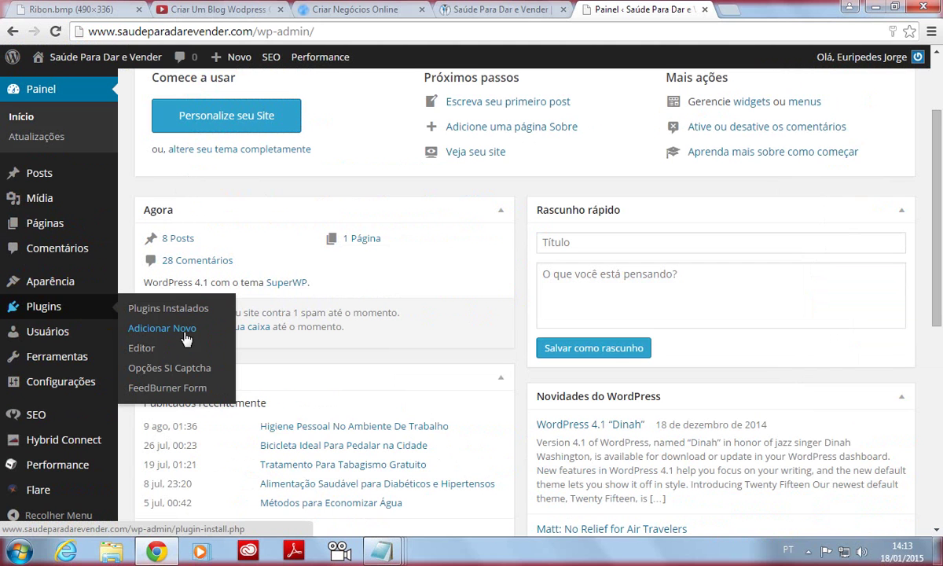
Open Plugins > Adicionar Novo and copy 'All in One Webmaster' from the Plugins notes.
{"action": "left_click", "coordinate": [182, 331]}
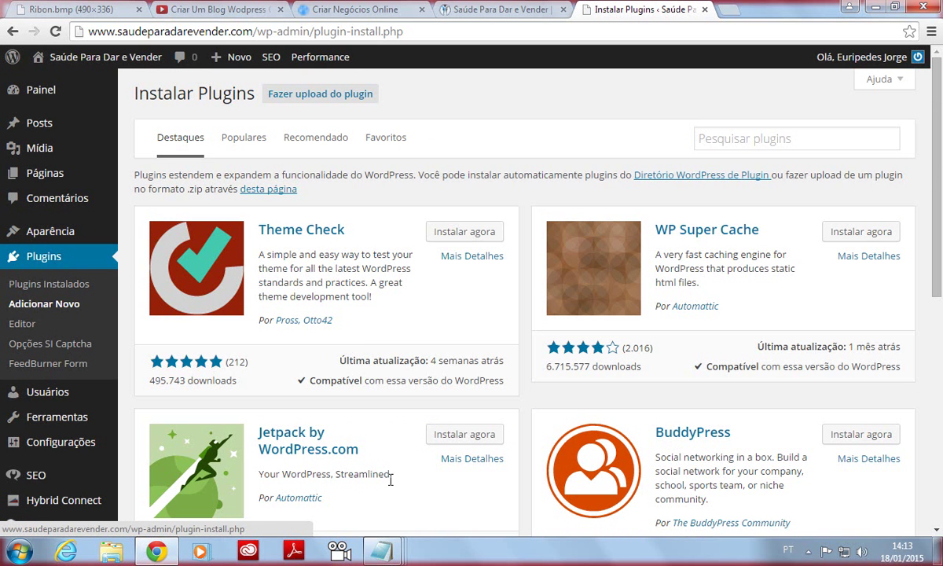
{"action": "mouse_move", "coordinate": [383, 555]}
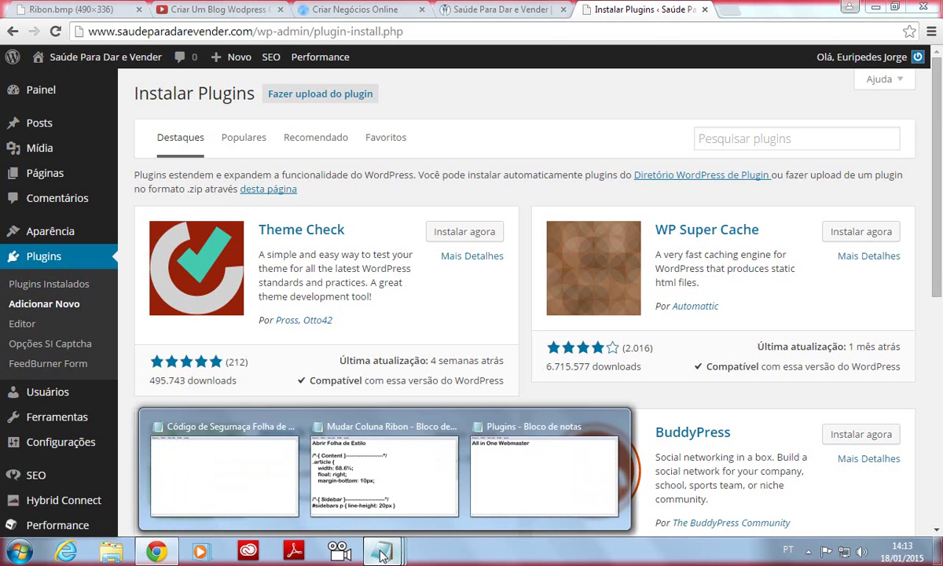
{"action": "left_click", "coordinate": [533, 463]}
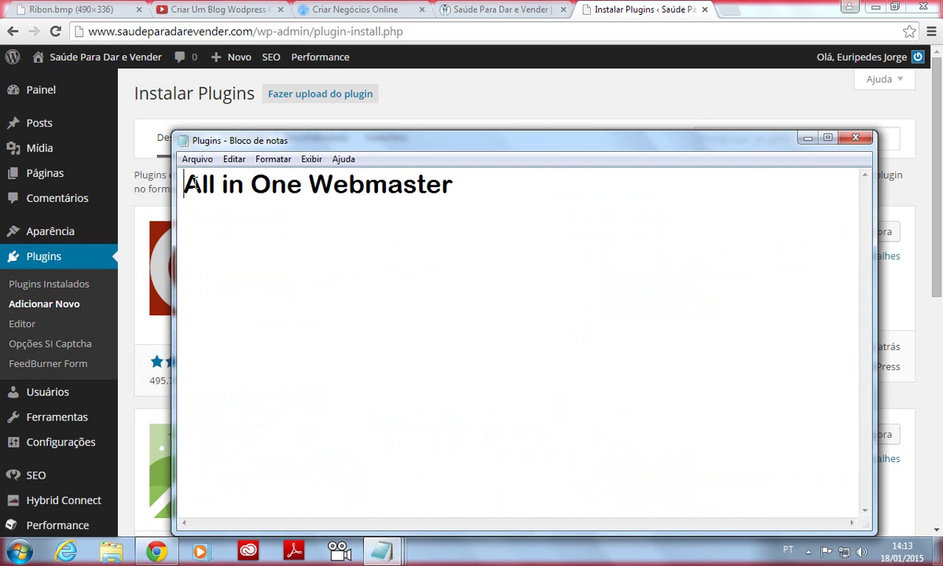
{"action": "left_click_drag", "start_coordinate": [192, 183], "coordinate": [451, 194]}
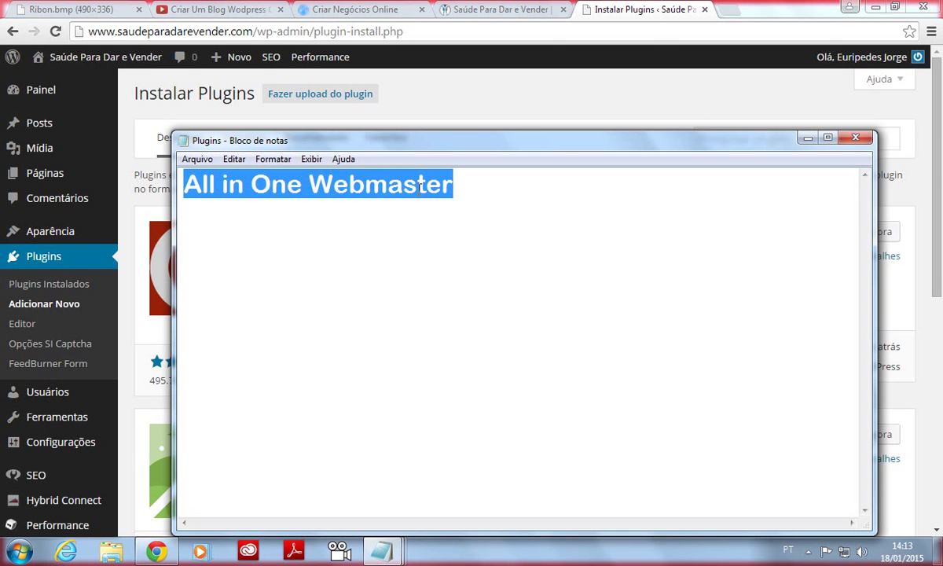
{"action": "right_click", "coordinate": [422, 185]}
{"action": "left_click", "coordinate": [429, 226]}
{"action": "left_click", "coordinate": [355, 214]}
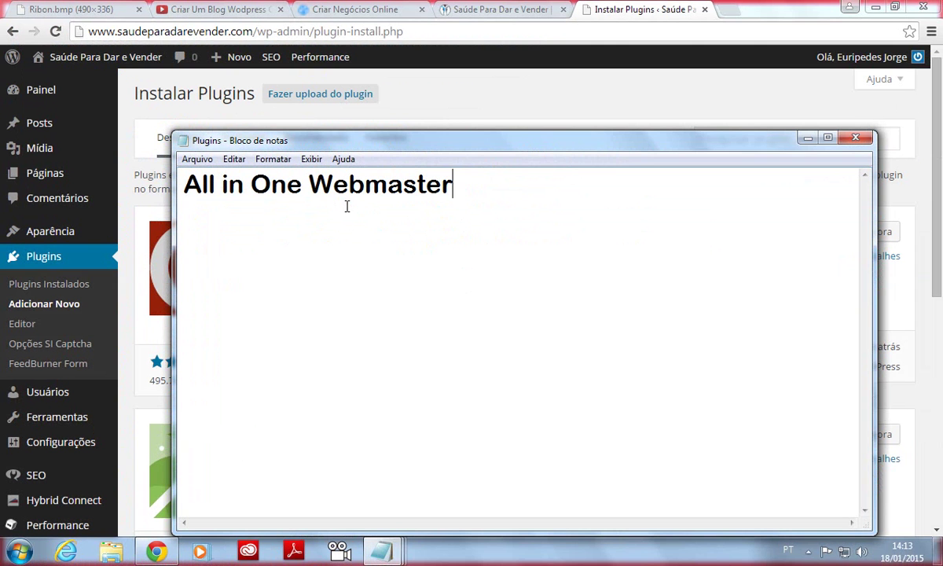
{"action": "left_click", "coordinate": [808, 139]}
Paste 'All in One Webmaster' into Pesquisar plugins and run the search.
{"action": "left_click", "coordinate": [721, 142]}
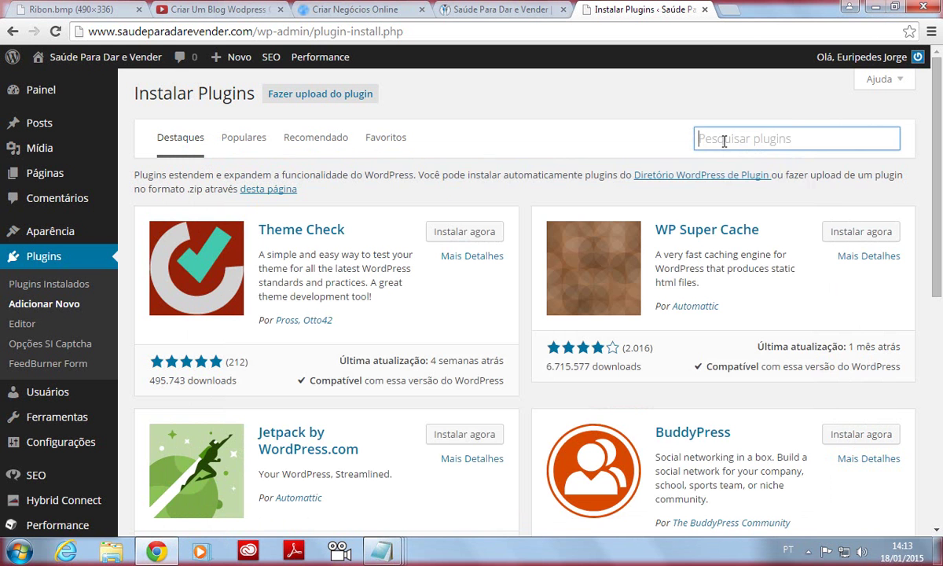
{"action": "right_click", "coordinate": [681, 135]}
{"action": "left_click", "coordinate": [716, 228]}
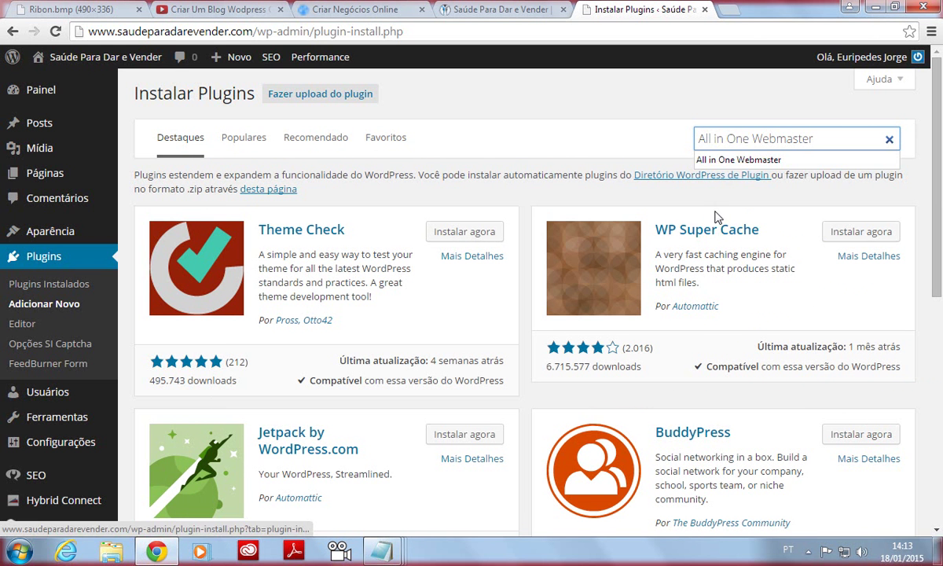
{"action": "left_click", "coordinate": [790, 165]}
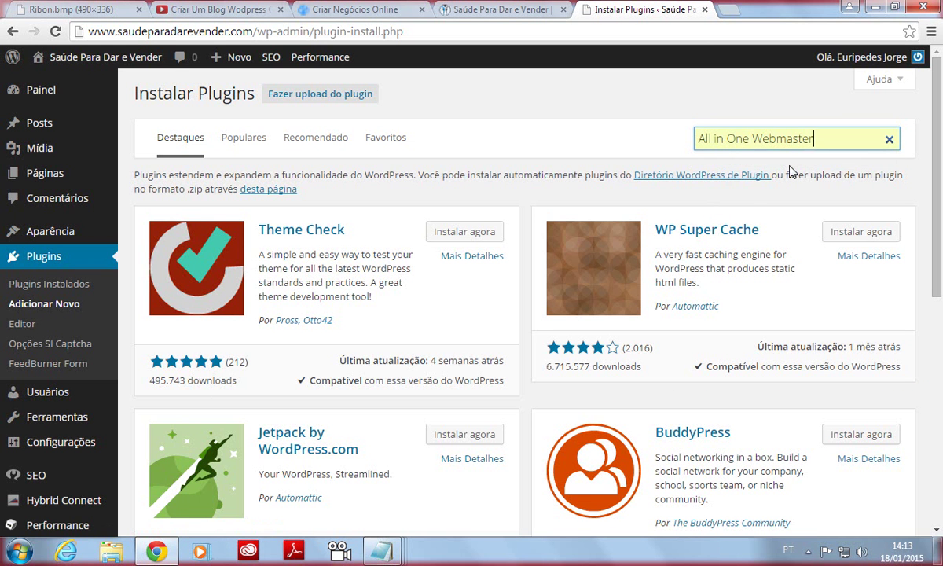
{"action": "key", "text": "Return"}
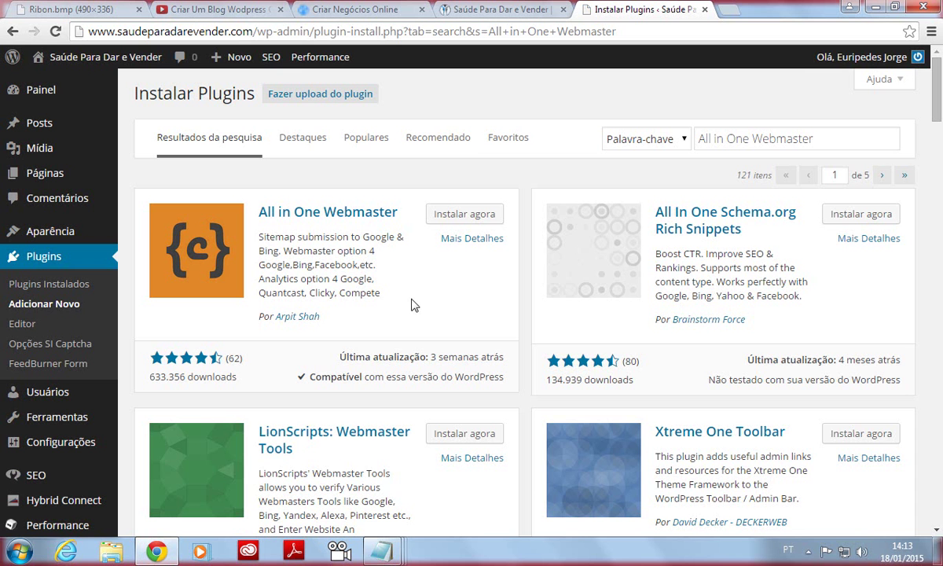
{"action": "mouse_move", "coordinate": [411, 298]}
{"action": "left_mouse_down"}
{"action": "mouse_move", "coordinate": [495, 203]}
{"action": "mouse_move", "coordinate": [94, 126]}
{"action": "mouse_move", "coordinate": [251, 314]}
{"action": "mouse_move", "coordinate": [474, 302]}
{"action": "left_mouse_up"}
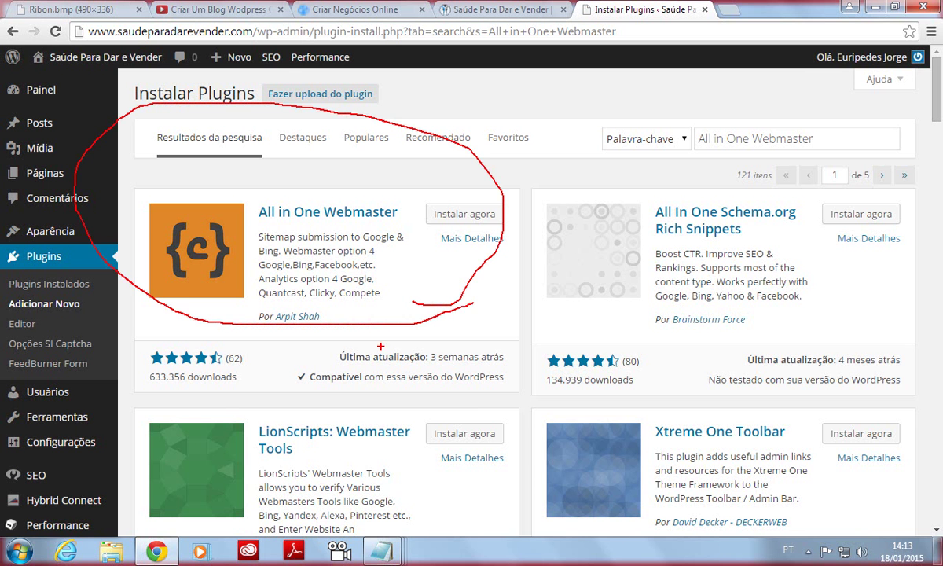
{"action": "key", "text": "Escape"}
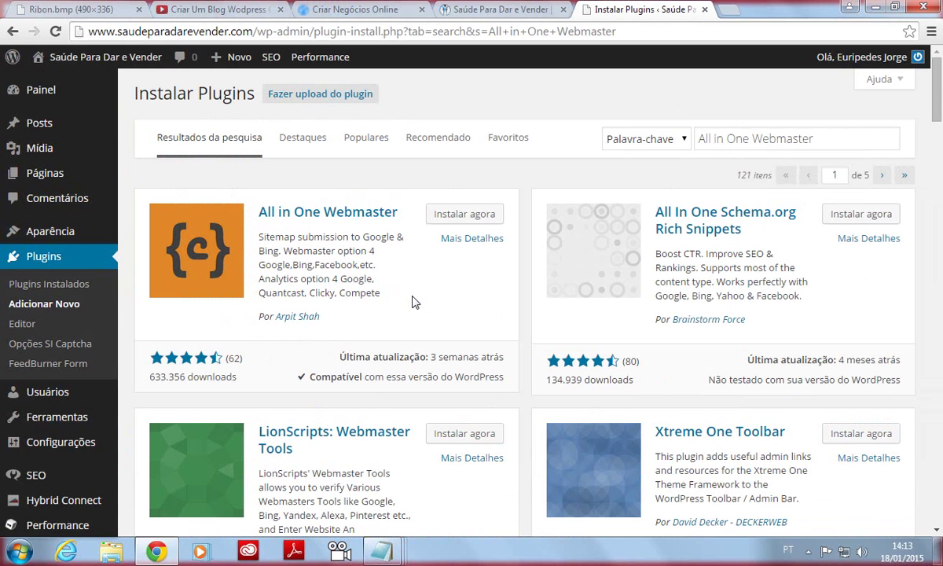
Install All in One Webmaster via Instalar agora, confirm with OK, and activate it.
{"action": "left_click", "coordinate": [460, 222]}
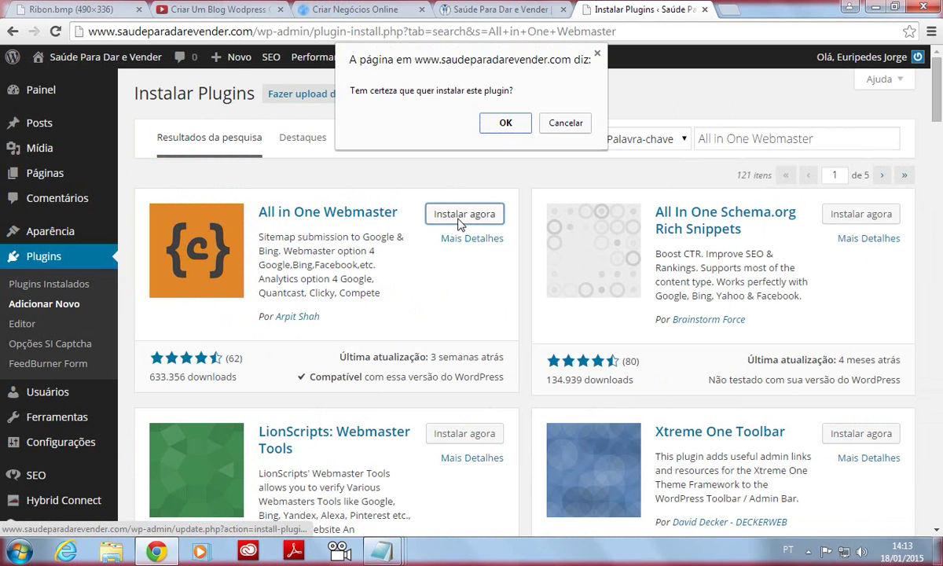
{"action": "left_click", "coordinate": [506, 123]}
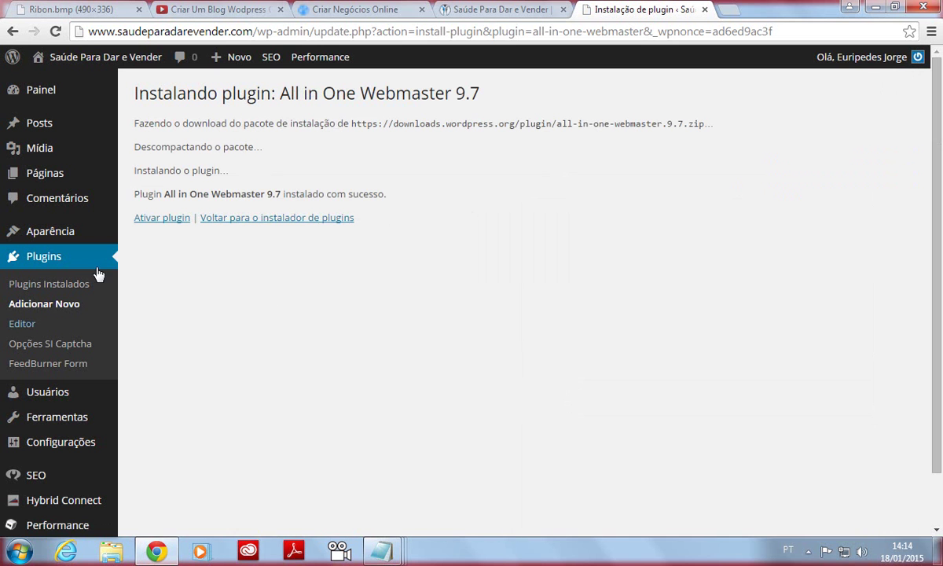
{"action": "left_click", "coordinate": [160, 219]}
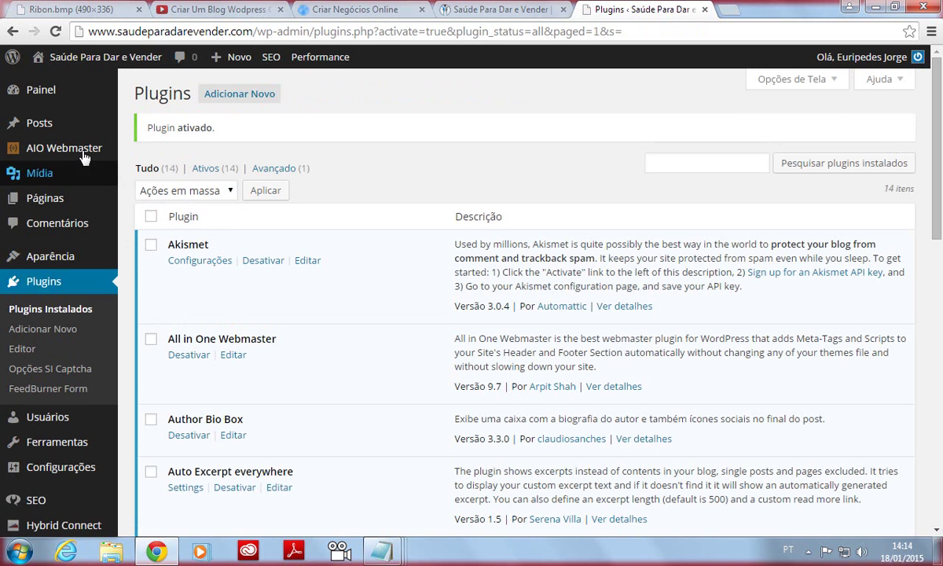
Open AIO Webmaster > Webmaster Options from the admin sidebar.
{"action": "mouse_move", "coordinate": [85, 181]}
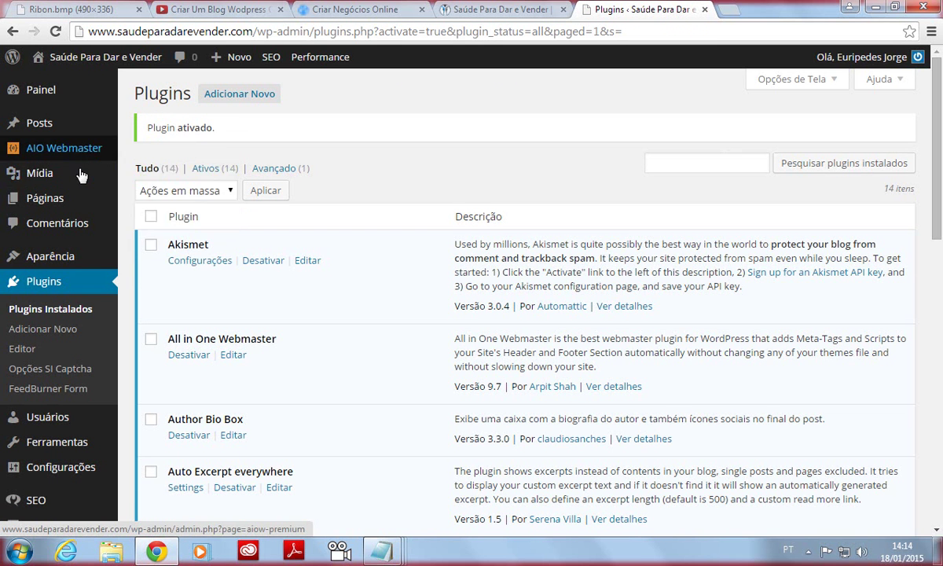
{"action": "mouse_move", "coordinate": [86, 160]}
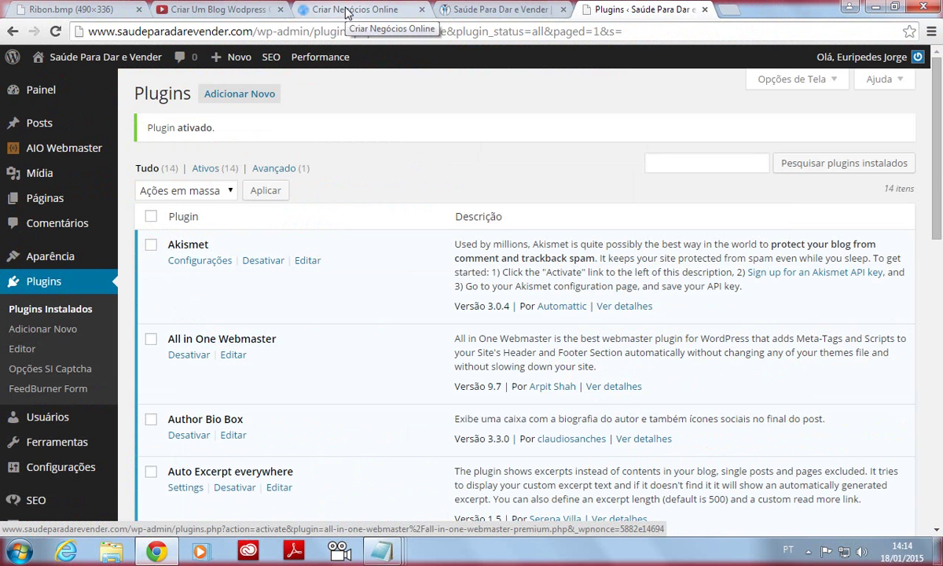
{"action": "mouse_move", "coordinate": [61, 163]}
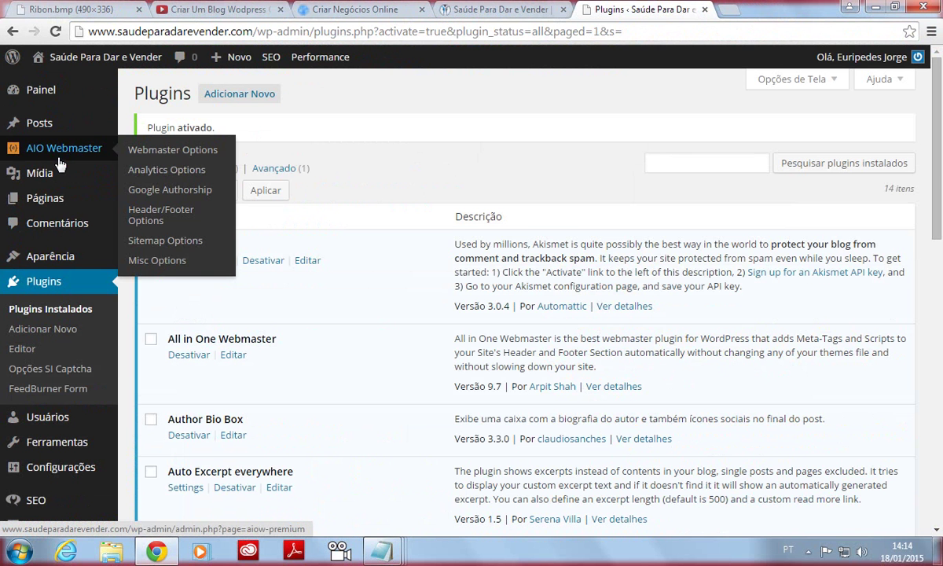
{"action": "left_click", "coordinate": [180, 157]}
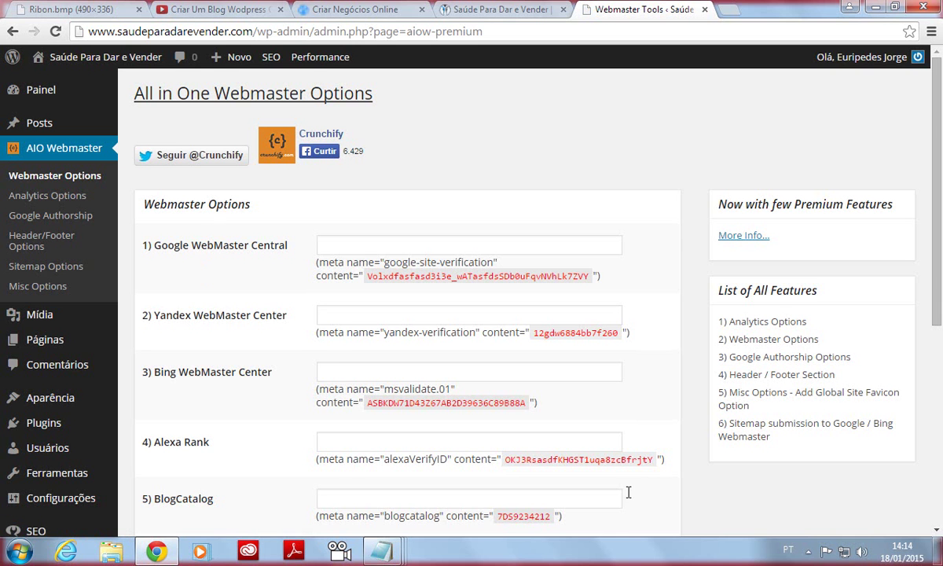
Launch a new blank Bloco de Notas document, minimize it, and return to the options page.
{"action": "right_click", "coordinate": [381, 551]}
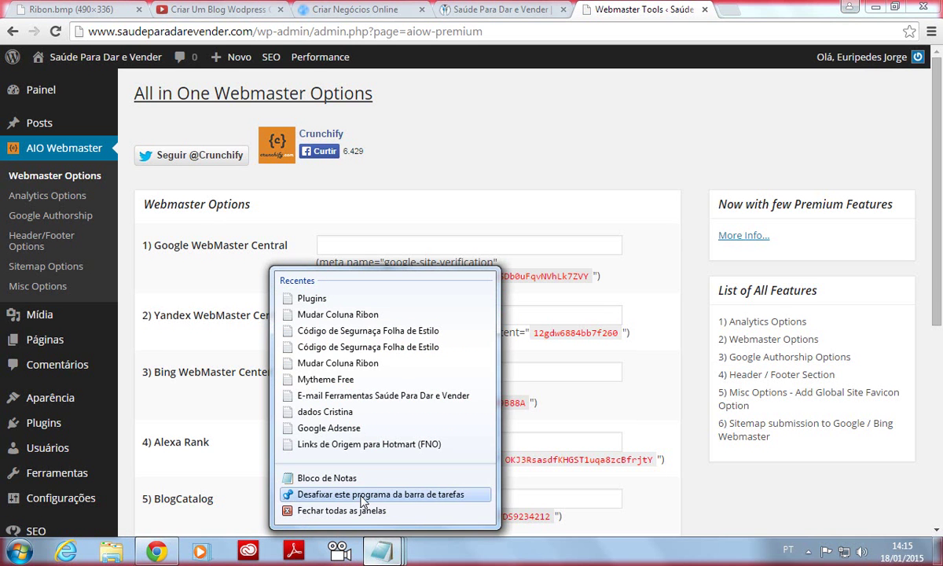
{"action": "left_click", "coordinate": [339, 477]}
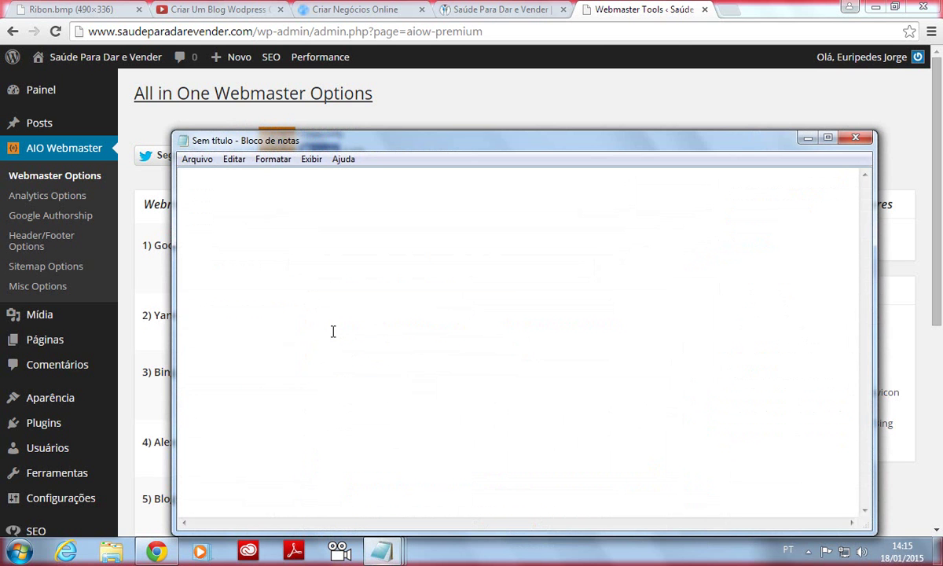
{"action": "left_click", "coordinate": [808, 138]}
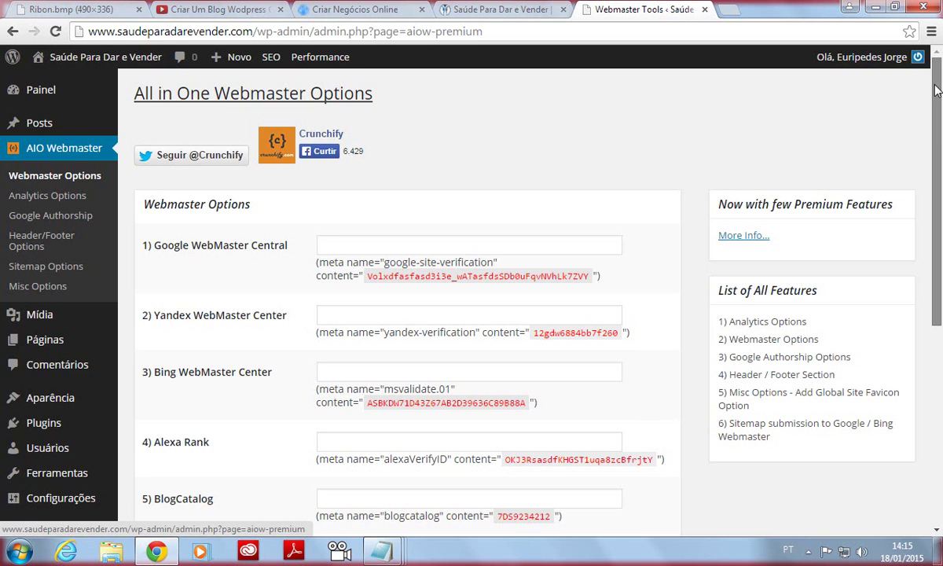
{"action": "scroll", "coordinate": [935, 90], "scroll_direction": "down", "scroll_amount": 2}
{"action": "mouse_move", "coordinate": [61, 372]}
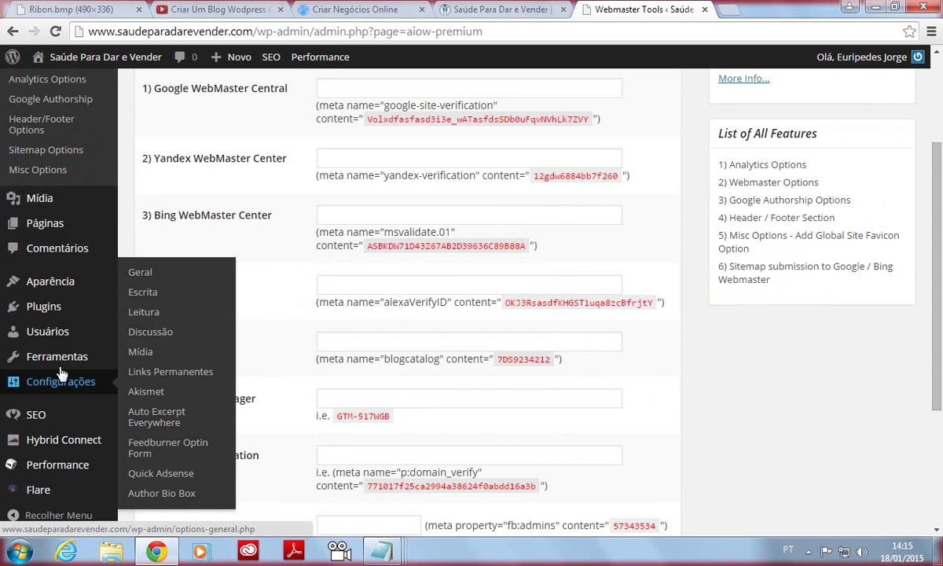
{"action": "mouse_move", "coordinate": [57, 275]}
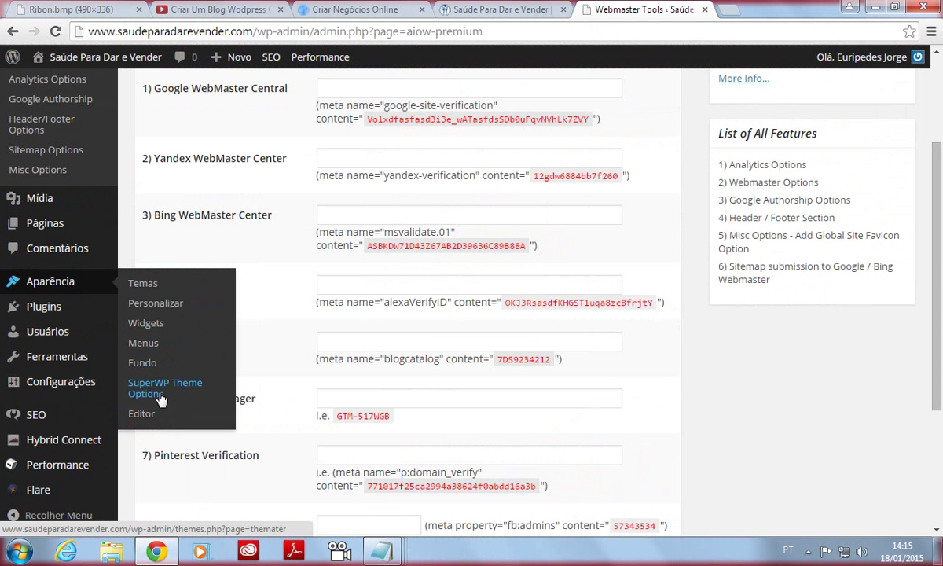
Open Aparência > SuperWP Theme Options and show its Integration tab.
{"action": "left_click", "coordinate": [316, 291]}
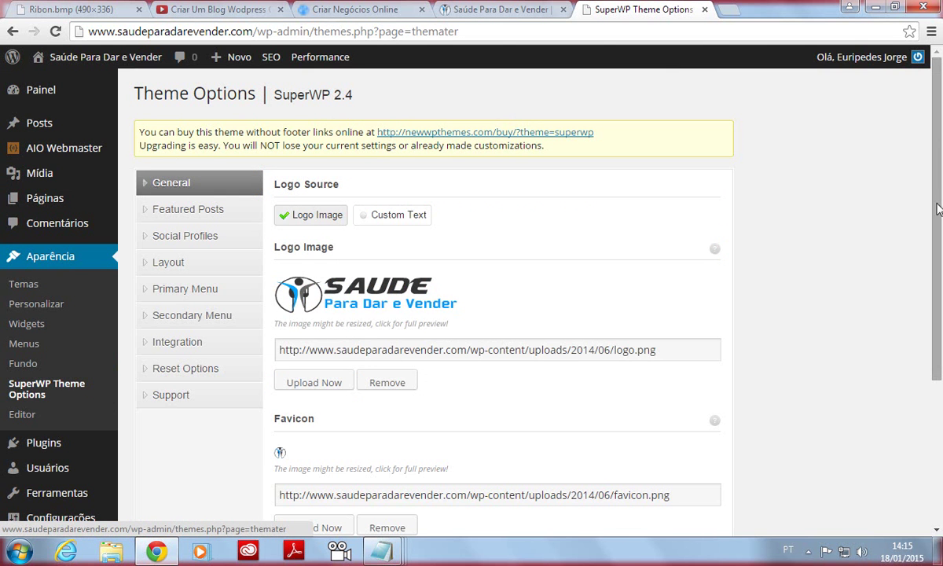
{"action": "left_click_drag", "start_coordinate": [941, 253], "coordinate": [941, 429]}
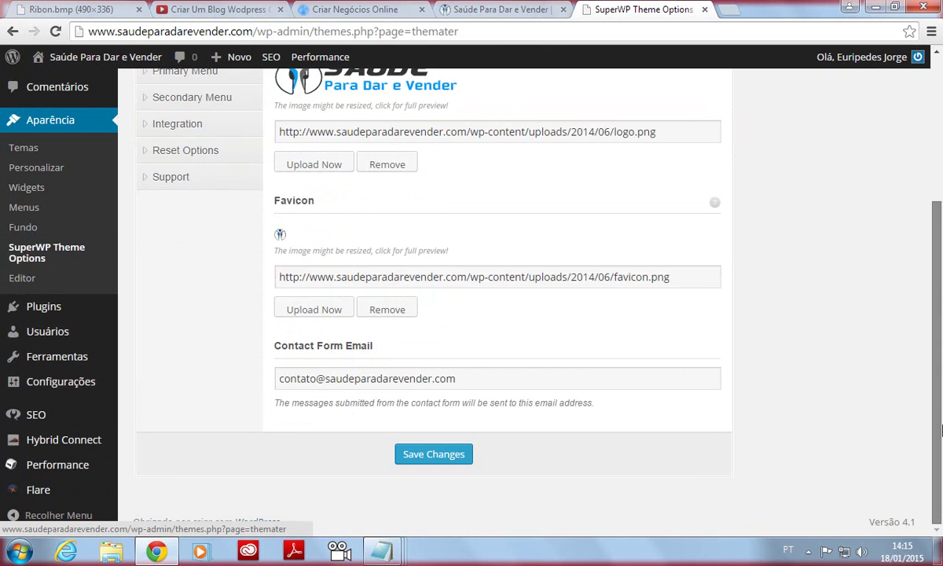
{"action": "scroll", "coordinate": [271, 425], "scroll_direction": "up", "scroll_amount": 4}
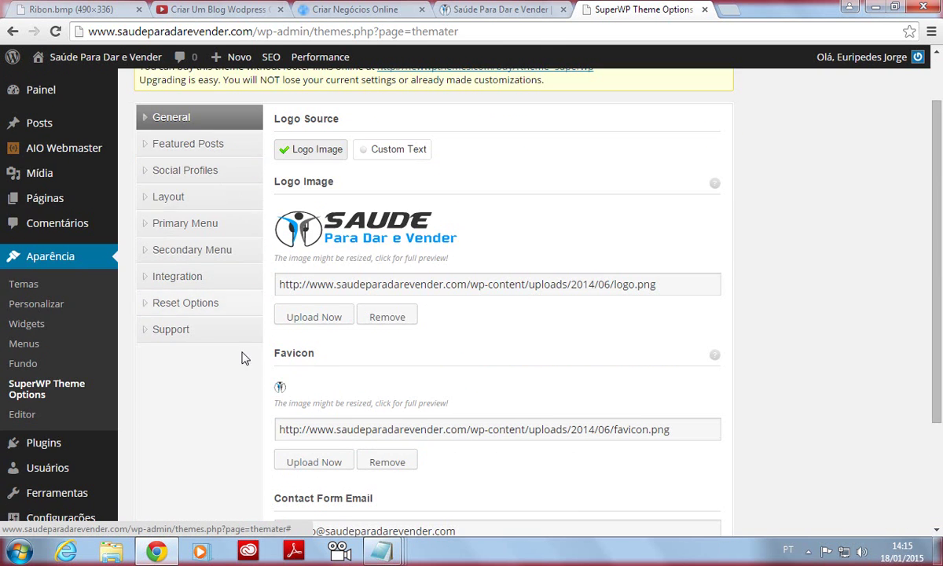
{"action": "left_click", "coordinate": [187, 277]}
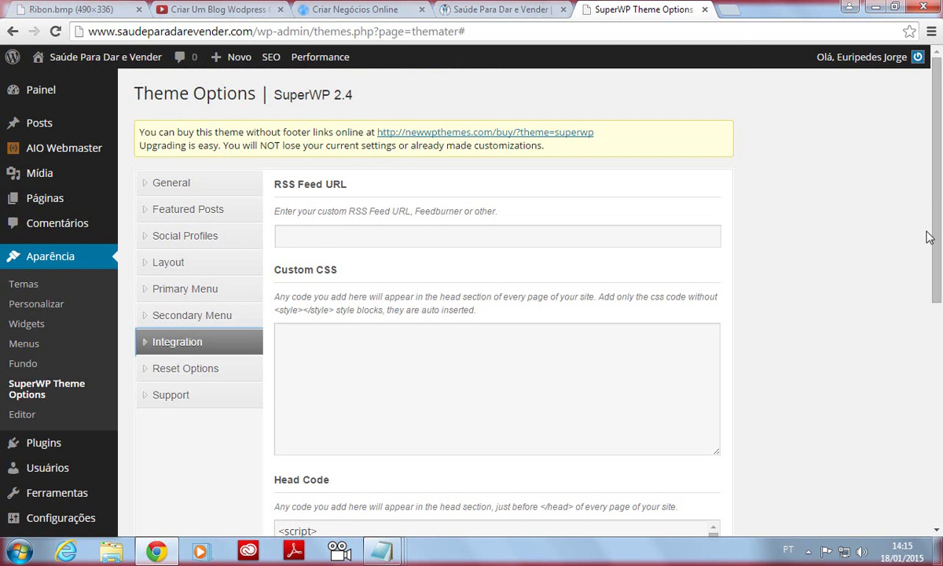
Scroll to the Head Code field and place the cursor inside it.
{"action": "left_click_drag", "start_coordinate": [939, 199], "coordinate": [939, 444]}
{"action": "scroll", "coordinate": [536, 279], "scroll_direction": "up", "scroll_amount": 3}
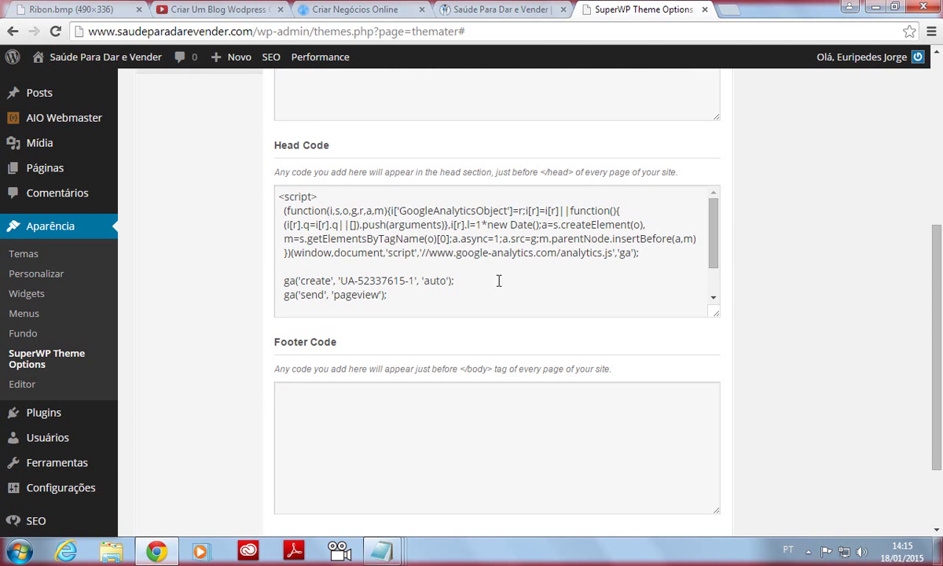
{"action": "left_click", "coordinate": [713, 260]}
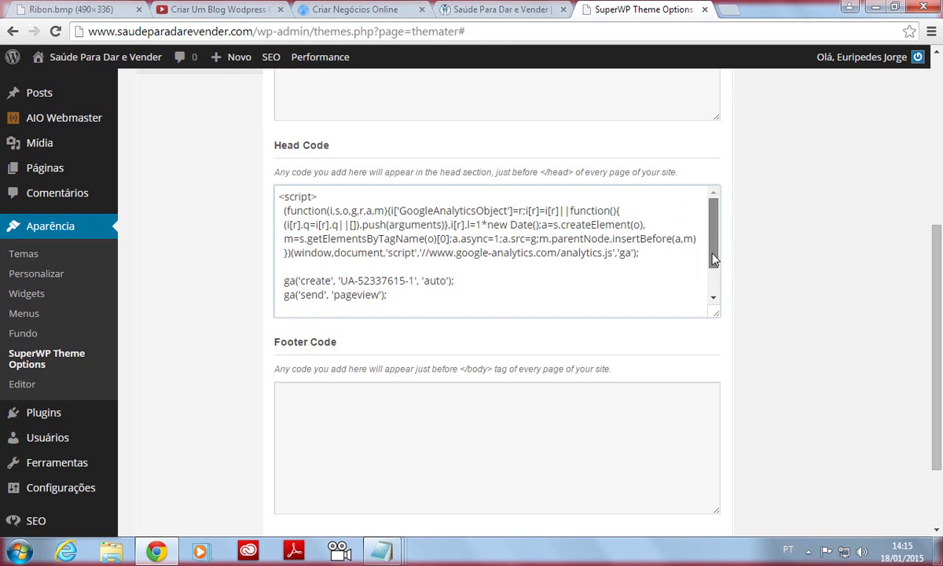
{"action": "scroll", "coordinate": [712, 248], "scroll_direction": "down", "scroll_amount": 1}
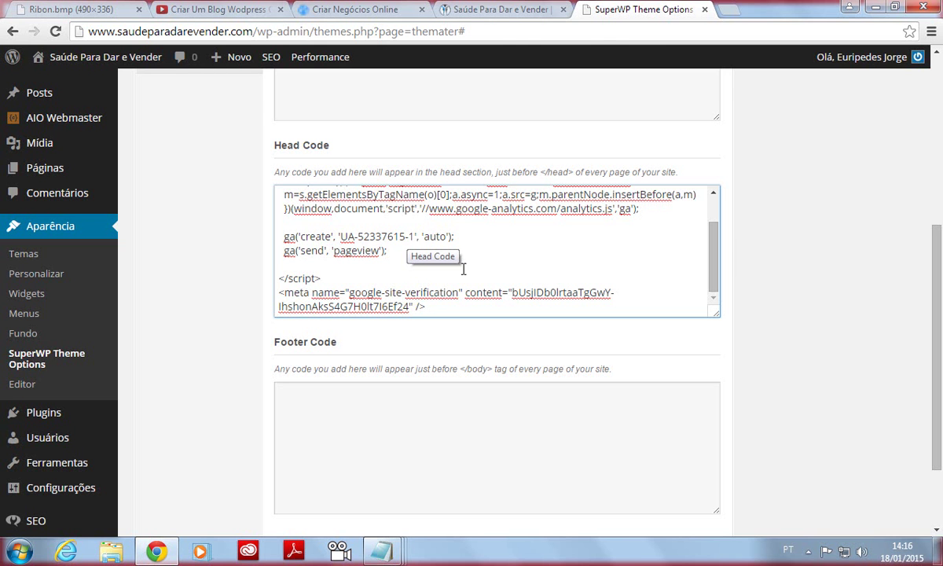
{"action": "left_click_drag", "start_coordinate": [713, 269], "coordinate": [718, 233]}
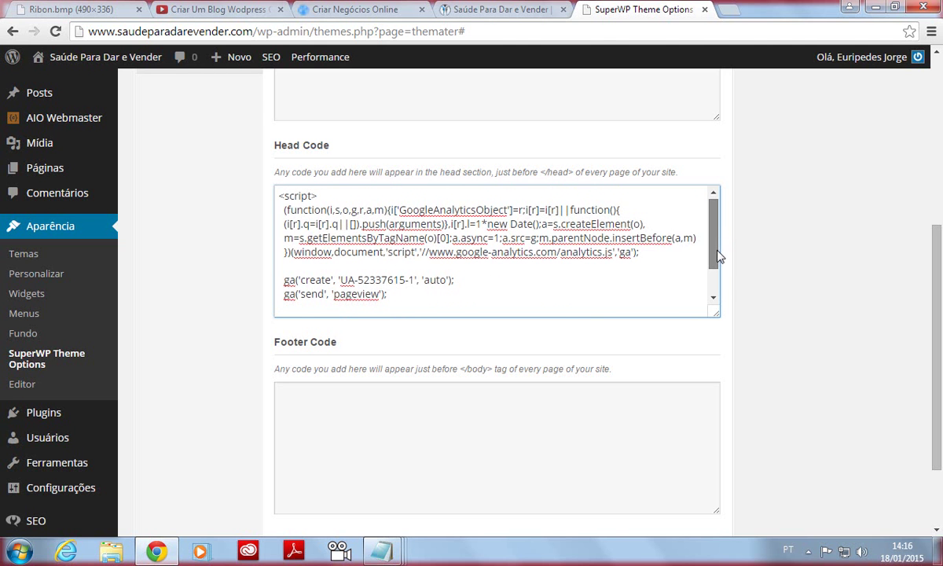
{"action": "scroll", "coordinate": [718, 256], "scroll_direction": "down", "scroll_amount": 1}
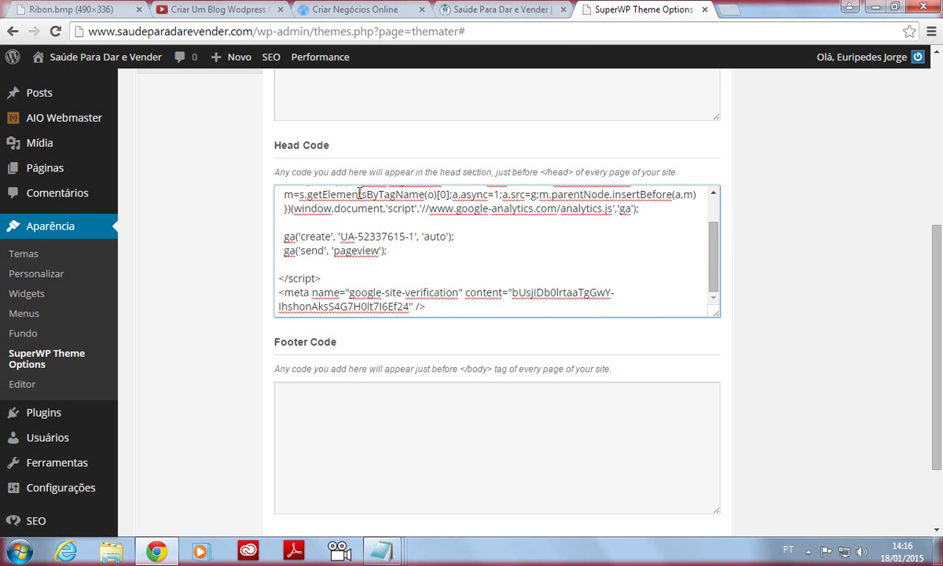
{"action": "scroll", "coordinate": [708, 254], "scroll_direction": "up", "scroll_amount": 1}
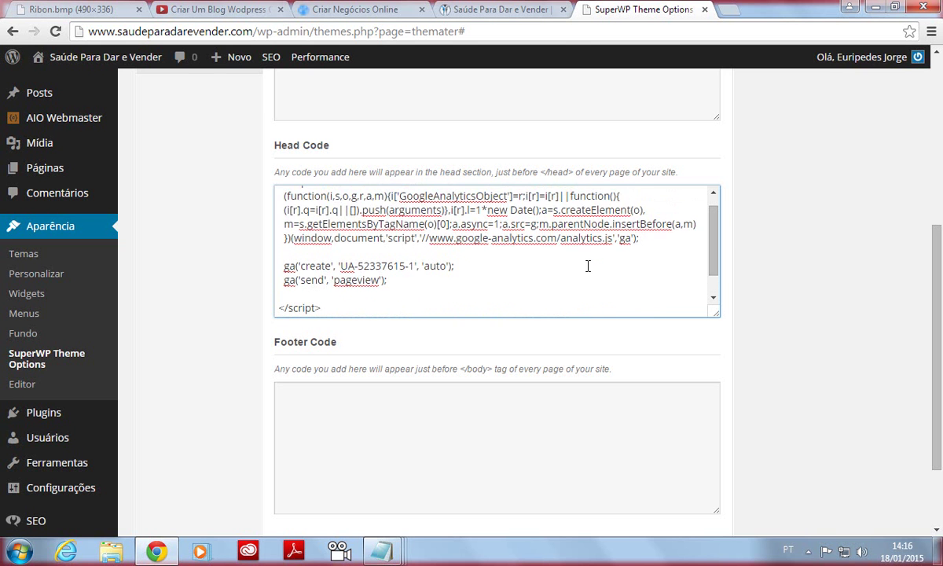
{"action": "scroll", "coordinate": [716, 245], "scroll_direction": "up", "scroll_amount": 1}
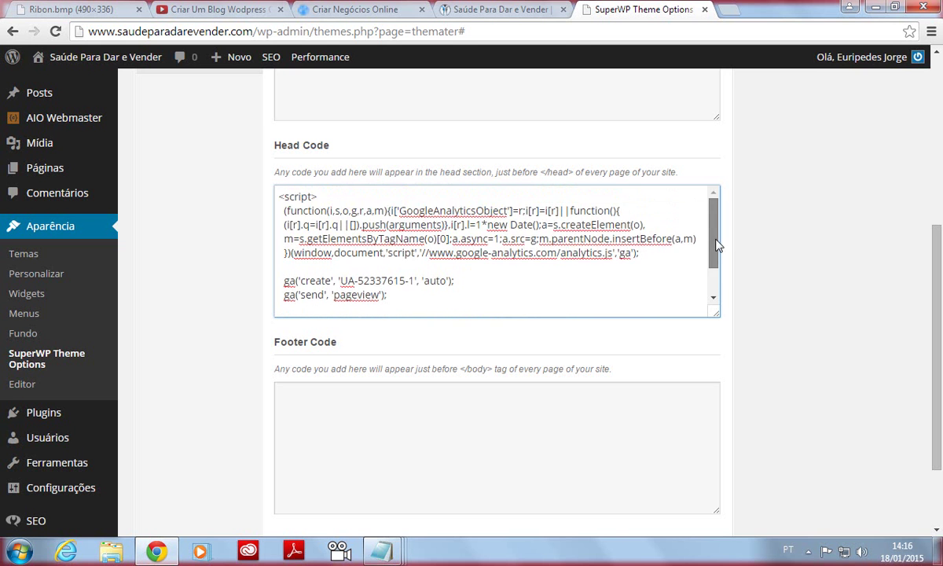
{"action": "scroll", "coordinate": [715, 245], "scroll_direction": "down", "scroll_amount": 2}
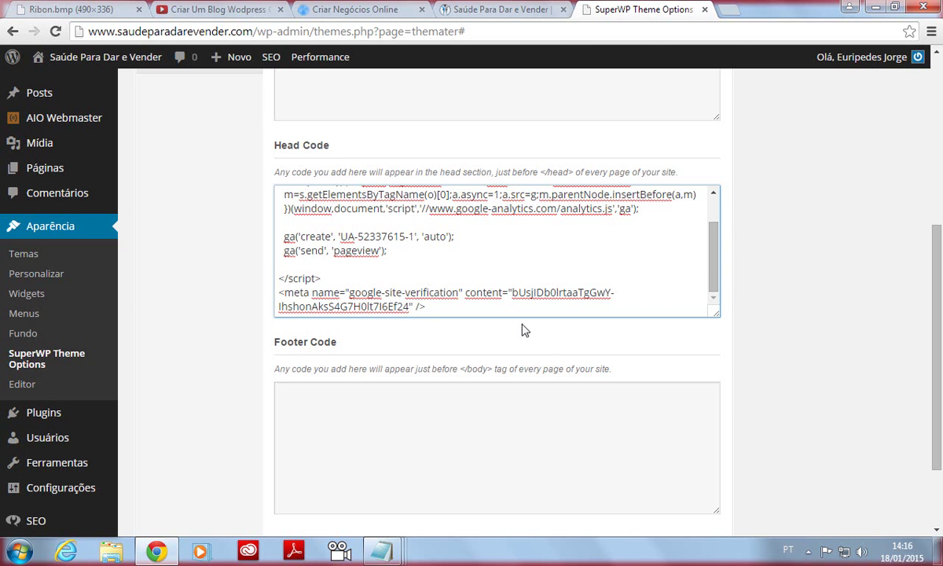
Select the entire Head Code contents with Ctrl+A.
{"action": "left_click_drag", "start_coordinate": [279, 278], "coordinate": [454, 307]}
{"action": "right_click", "coordinate": [374, 291]}
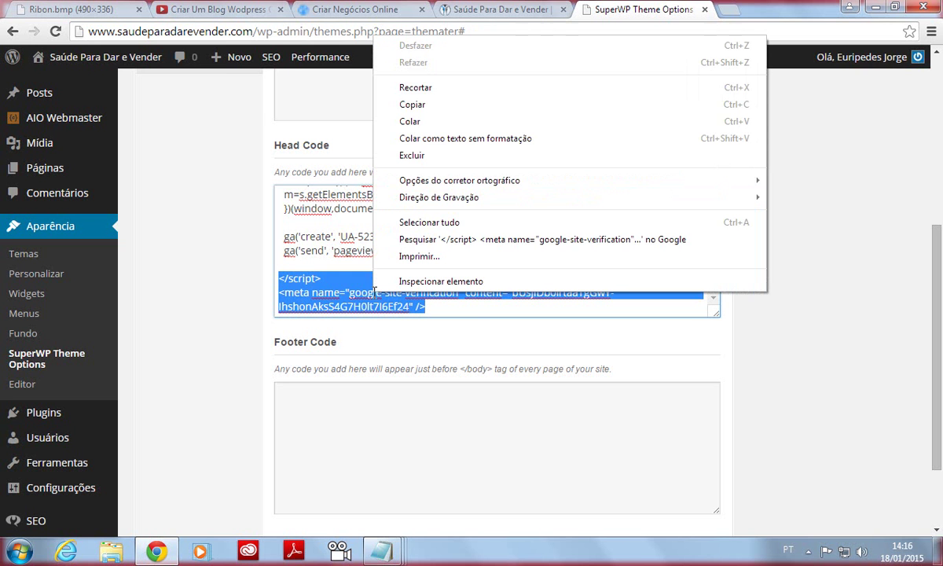
{"action": "left_click", "coordinate": [639, 272]}
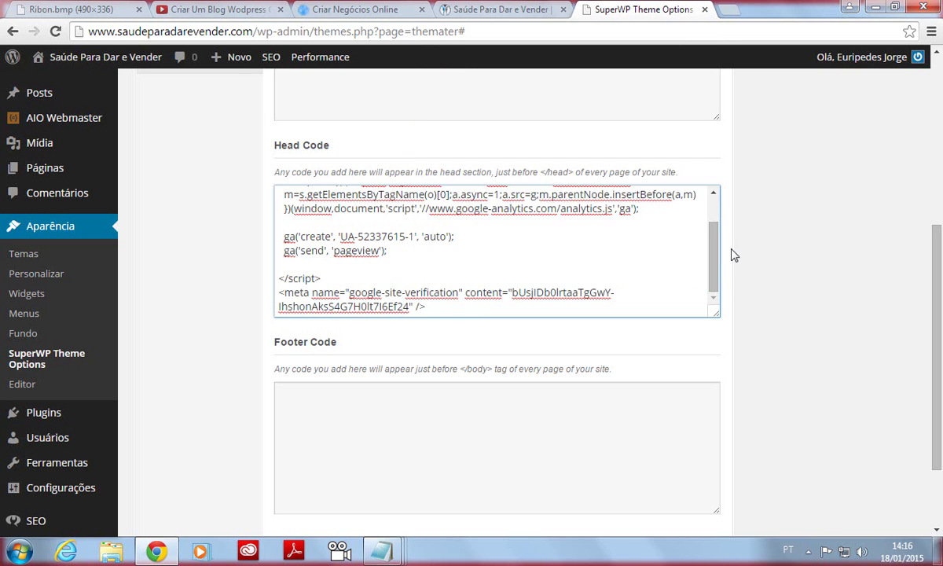
{"action": "left_click_drag", "start_coordinate": [717, 254], "coordinate": [666, 195]}
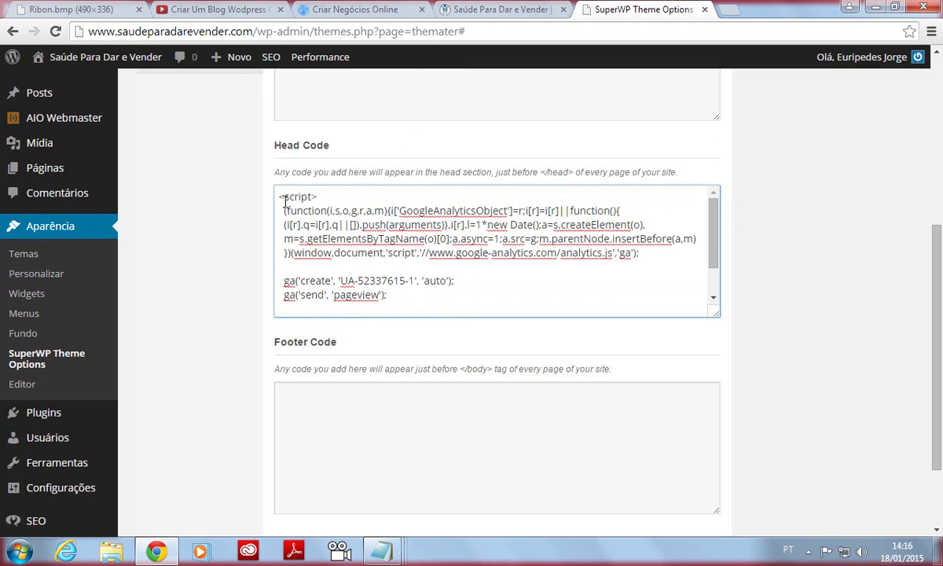
{"action": "left_click_drag", "start_coordinate": [281, 196], "coordinate": [491, 325]}
{"action": "left_click", "coordinate": [470, 275]}
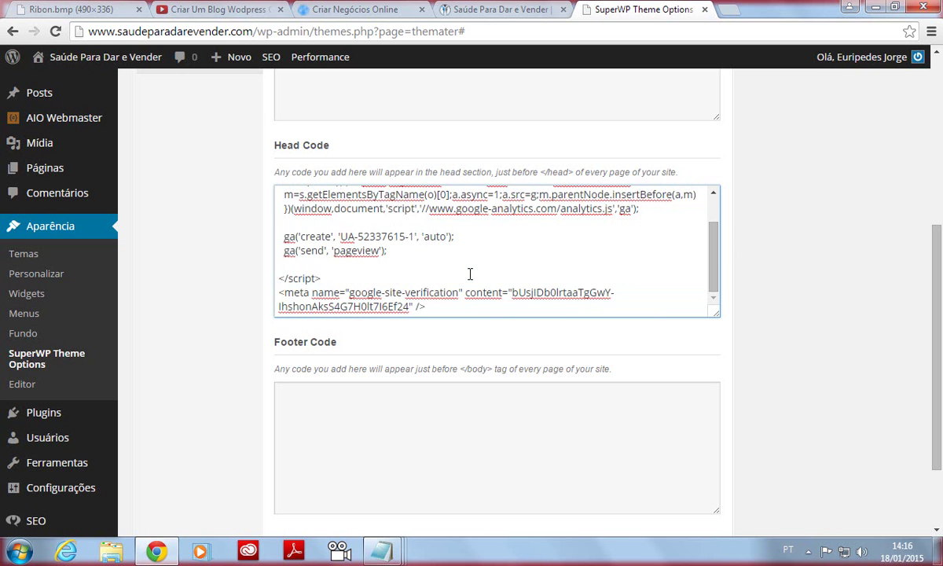
{"action": "key", "text": "ctrl+a"}
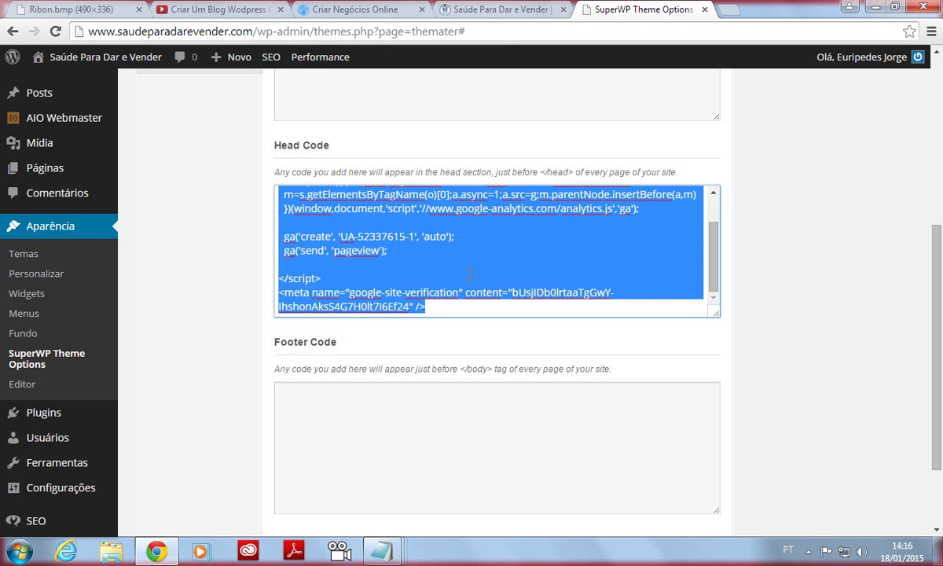
Copy the selected Head Code and switch to the blank 'Sem título' Notepad note.
{"action": "right_click", "coordinate": [444, 246]}
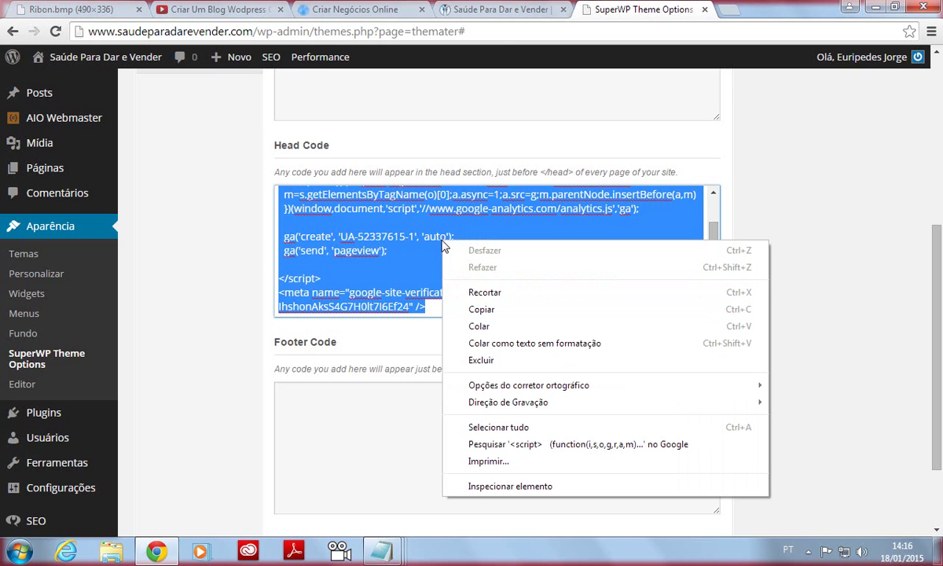
{"action": "left_click", "coordinate": [464, 308]}
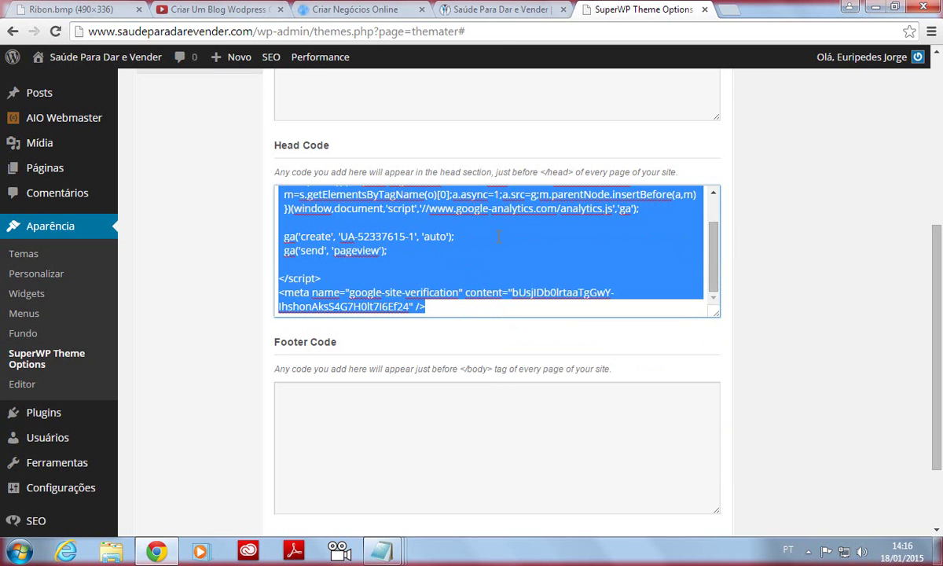
{"action": "left_click", "coordinate": [381, 550]}
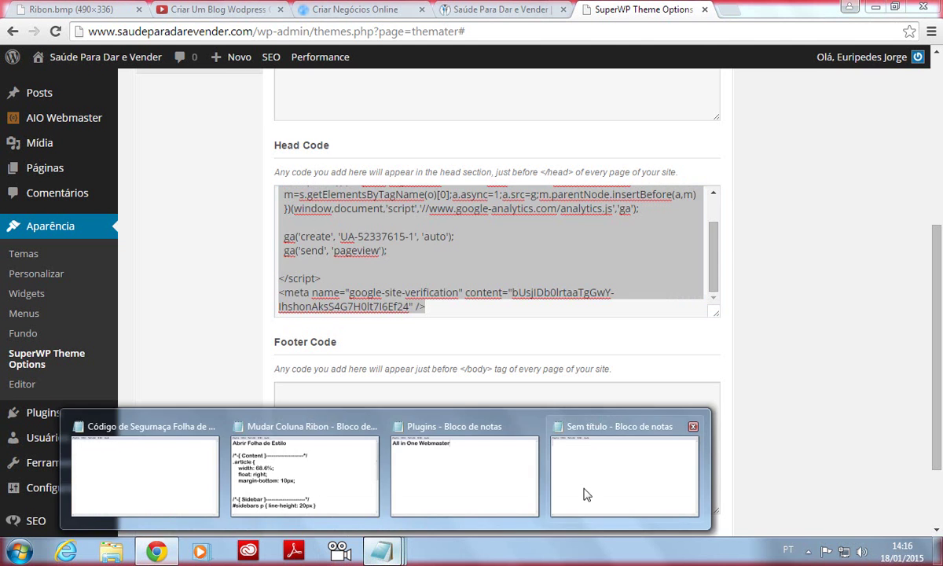
{"action": "left_click", "coordinate": [596, 485]}
Paste the code into the note with Colar and return to the SuperWP Theme Options.
{"action": "right_click", "coordinate": [261, 189]}
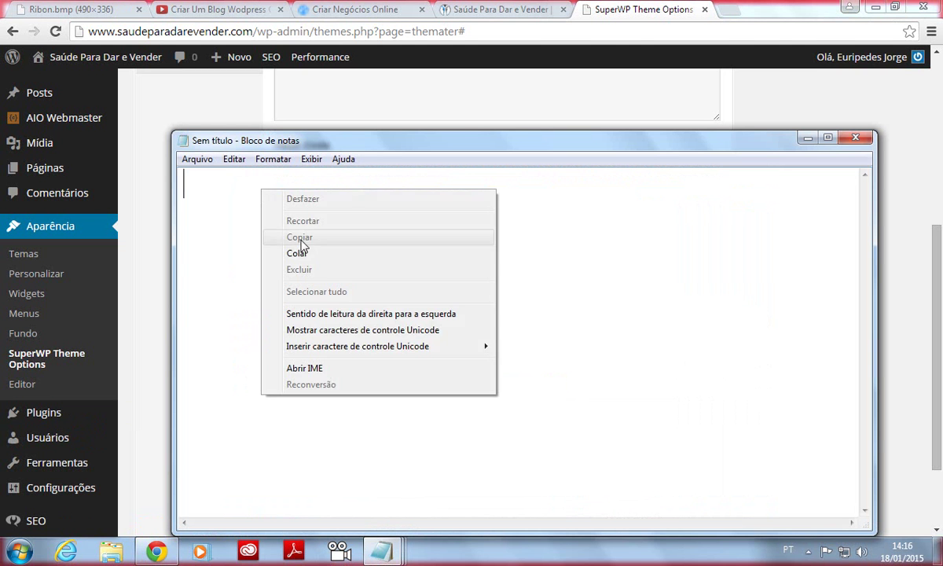
{"action": "left_click", "coordinate": [298, 252]}
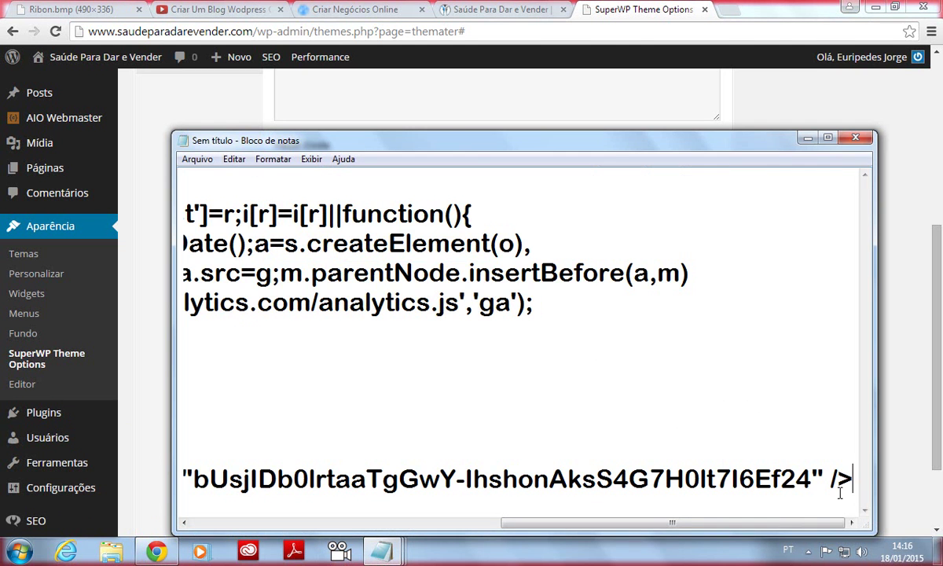
{"action": "left_click_drag", "start_coordinate": [761, 523], "coordinate": [452, 525]}
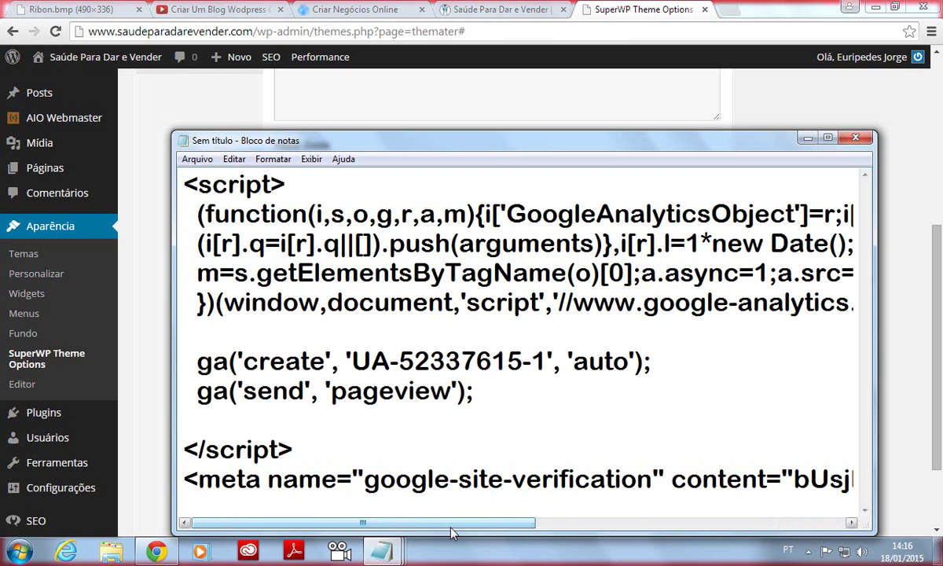
{"action": "left_click", "coordinate": [748, 124]}
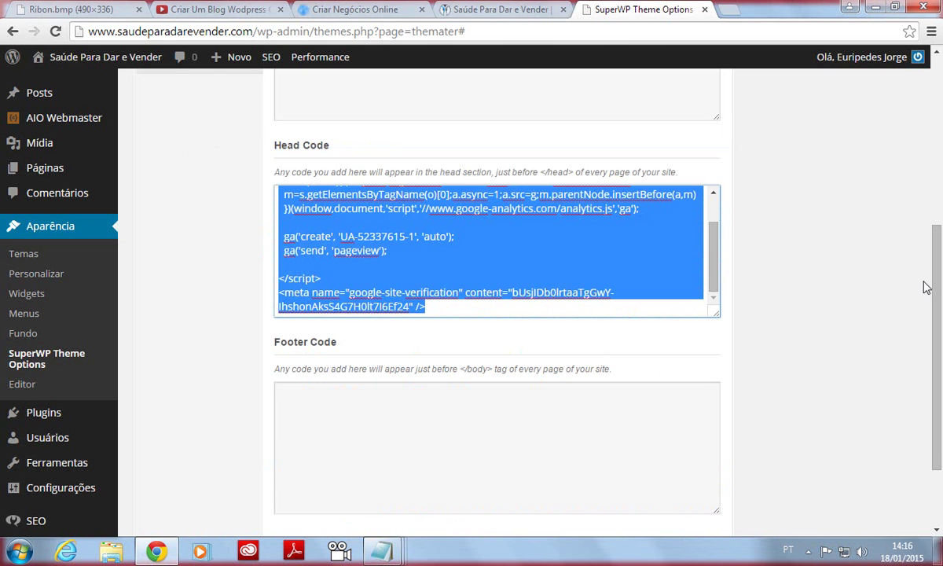
{"action": "left_click_drag", "start_coordinate": [925, 287], "coordinate": [927, 104]}
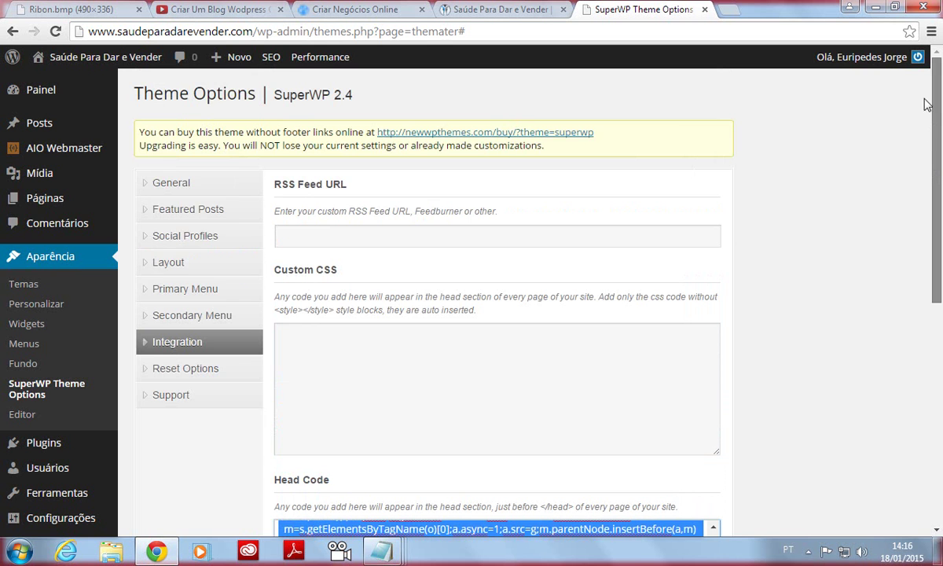
Open AIO Webmaster's Webmaster Options page and select the empty Google WebMaster Central field.
{"action": "mouse_move", "coordinate": [78, 146]}
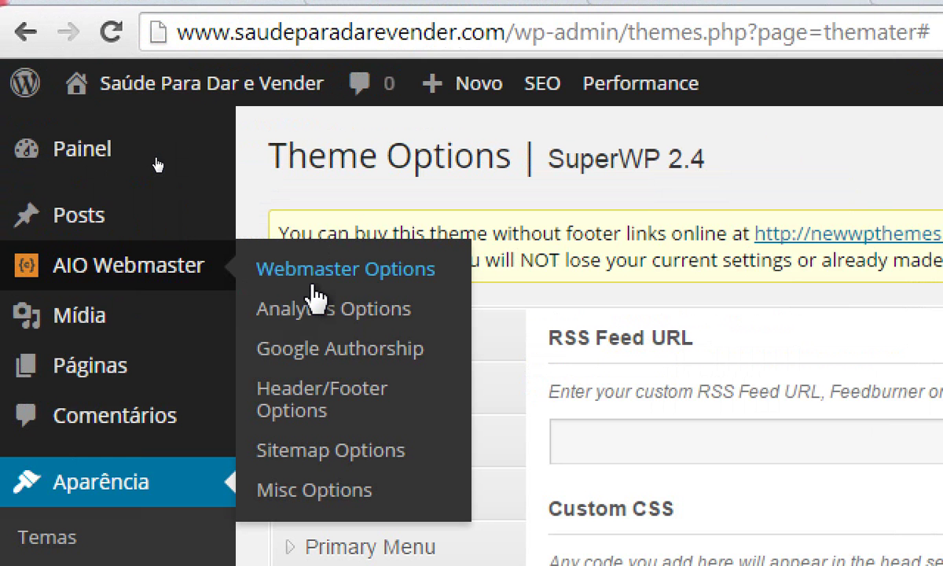
{"action": "left_click", "coordinate": [310, 285]}
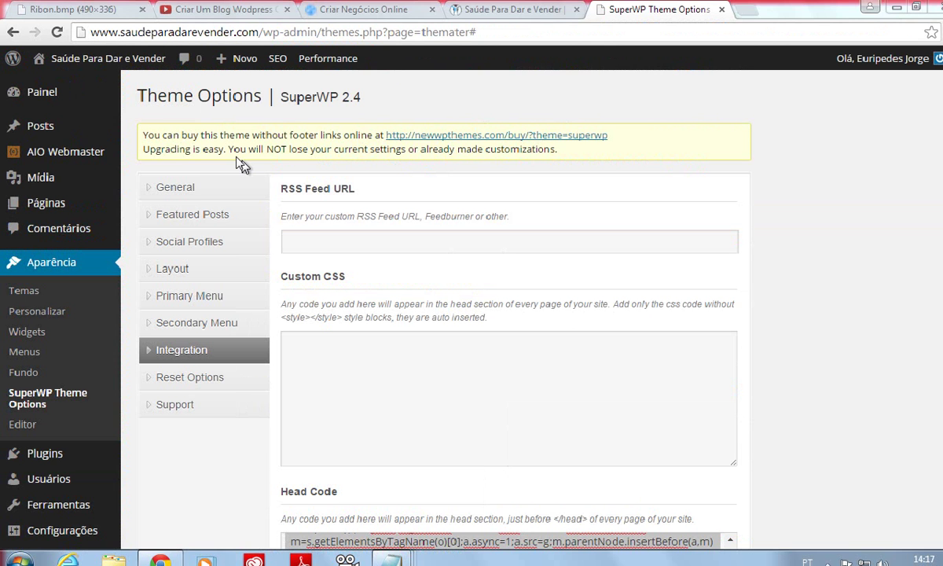
{"action": "mouse_move", "coordinate": [65, 151]}
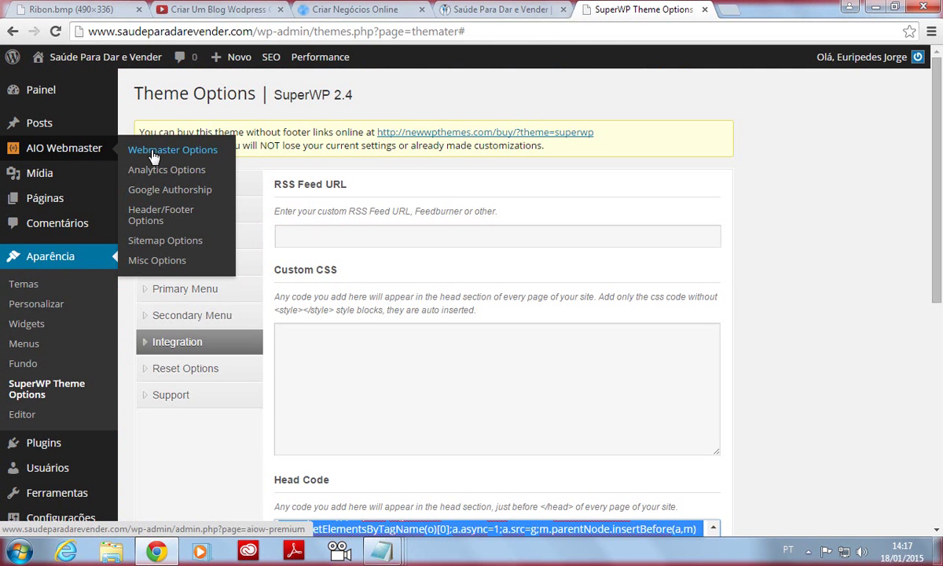
{"action": "left_click", "coordinate": [153, 156]}
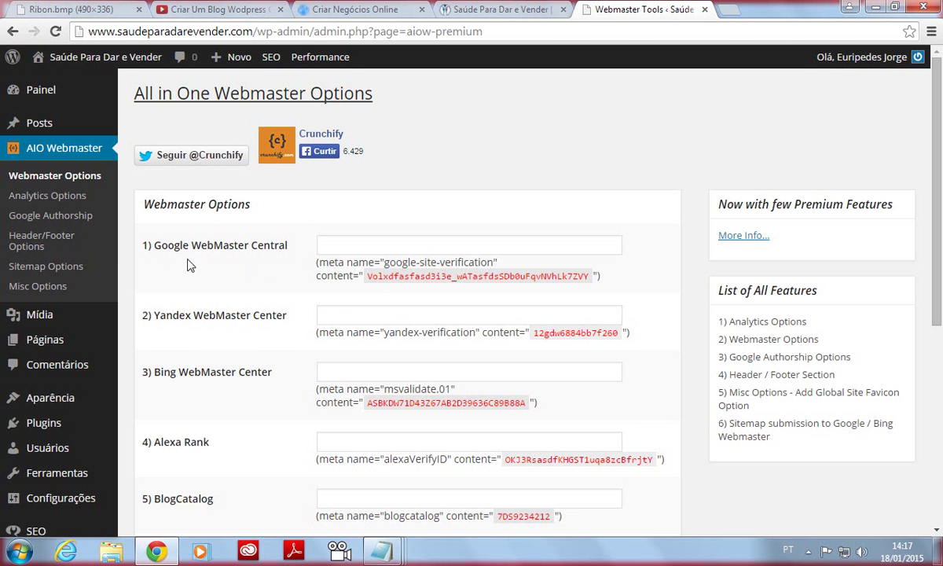
{"action": "left_click", "coordinate": [350, 244]}
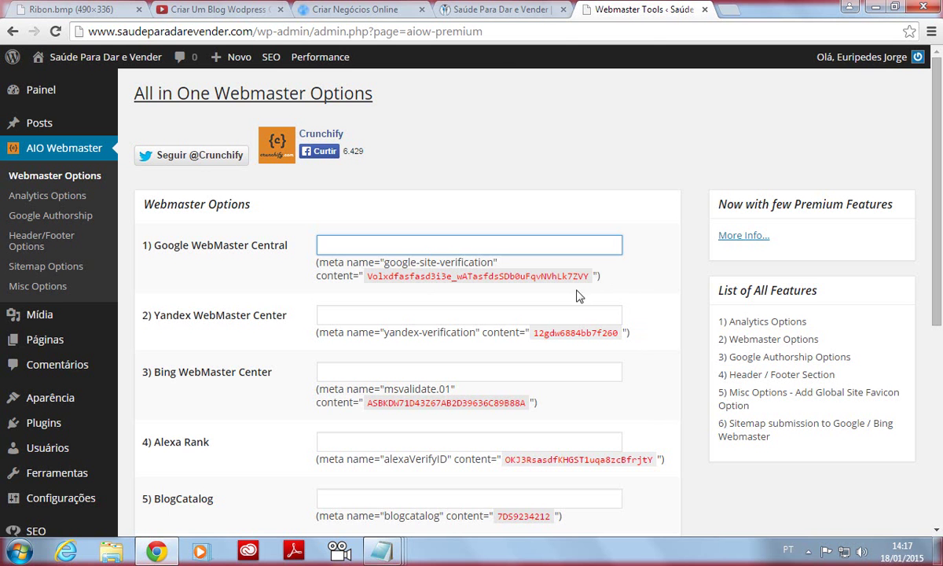
Copy the google-site-verification content value from the maximized Notepad note.
{"action": "mouse_move", "coordinate": [403, 557]}
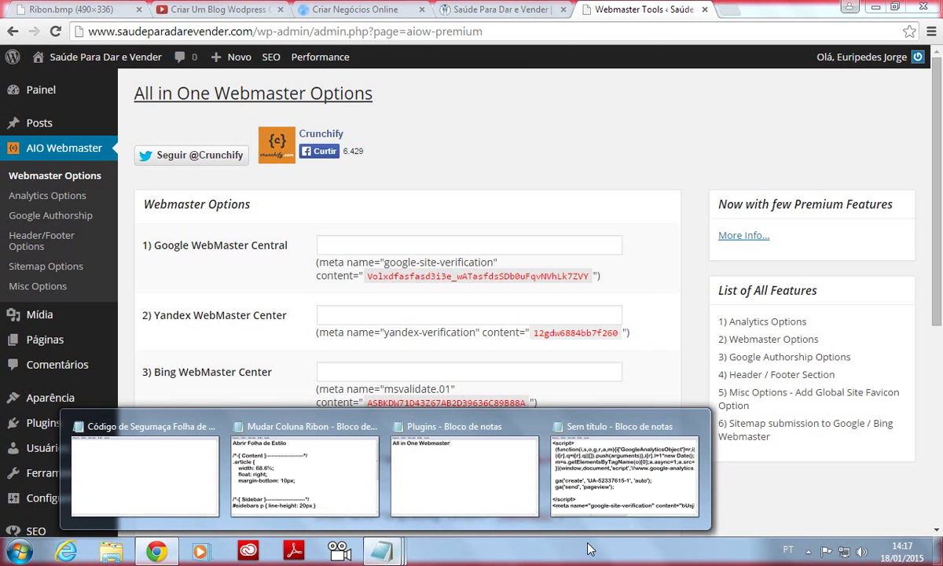
{"action": "left_click", "coordinate": [568, 529]}
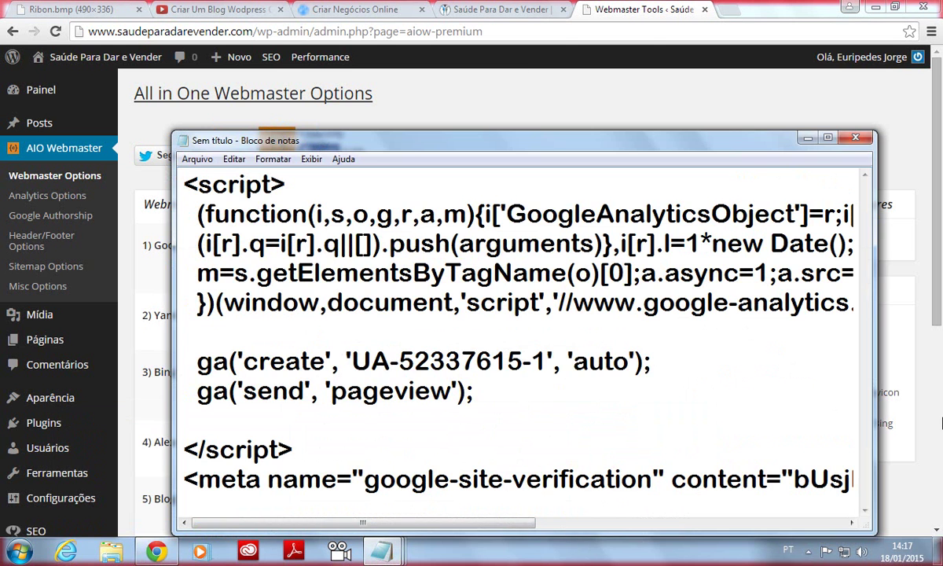
{"action": "left_click", "coordinate": [828, 137]}
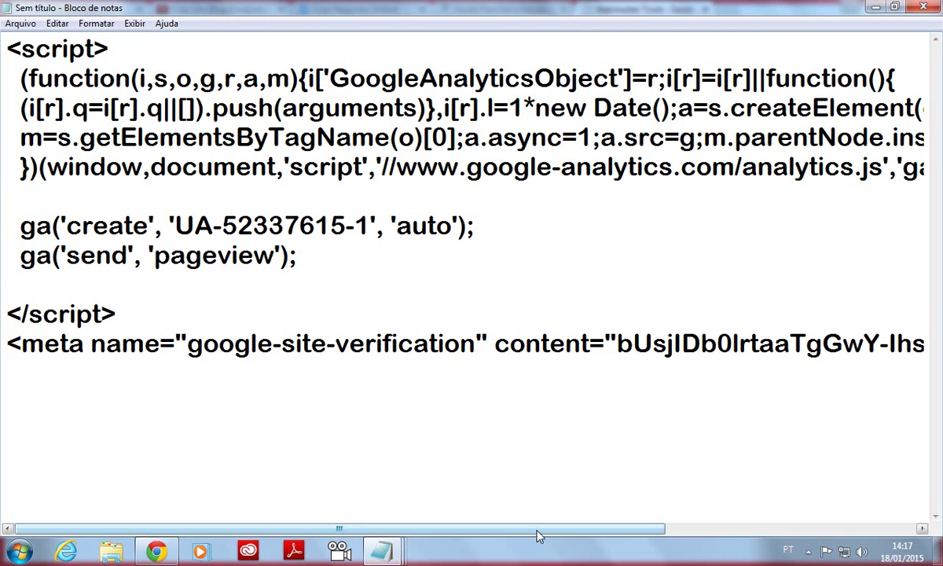
{"action": "left_click_drag", "start_coordinate": [537, 535], "coordinate": [788, 532]}
{"action": "left_click_drag", "start_coordinate": [275, 345], "coordinate": [897, 344]}
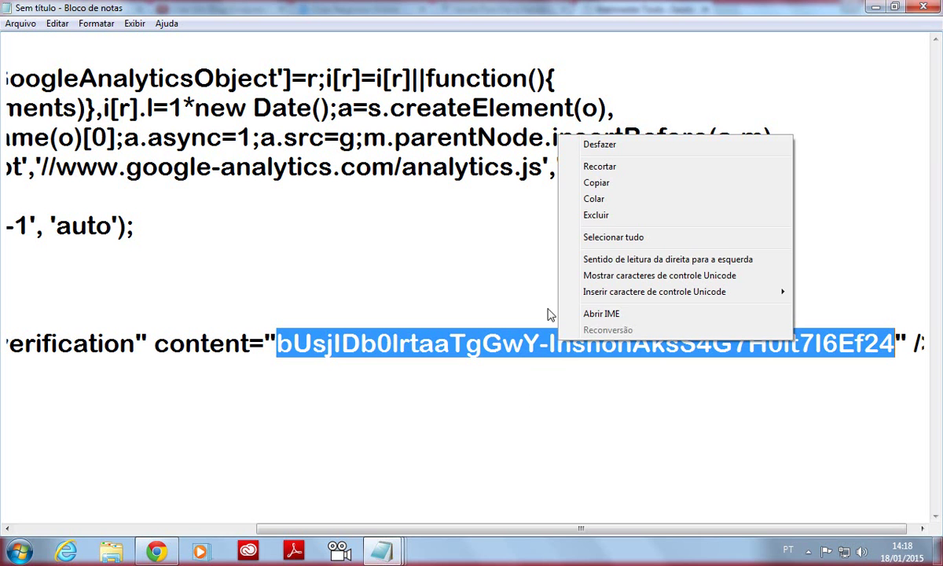
{"action": "left_click", "coordinate": [596, 183]}
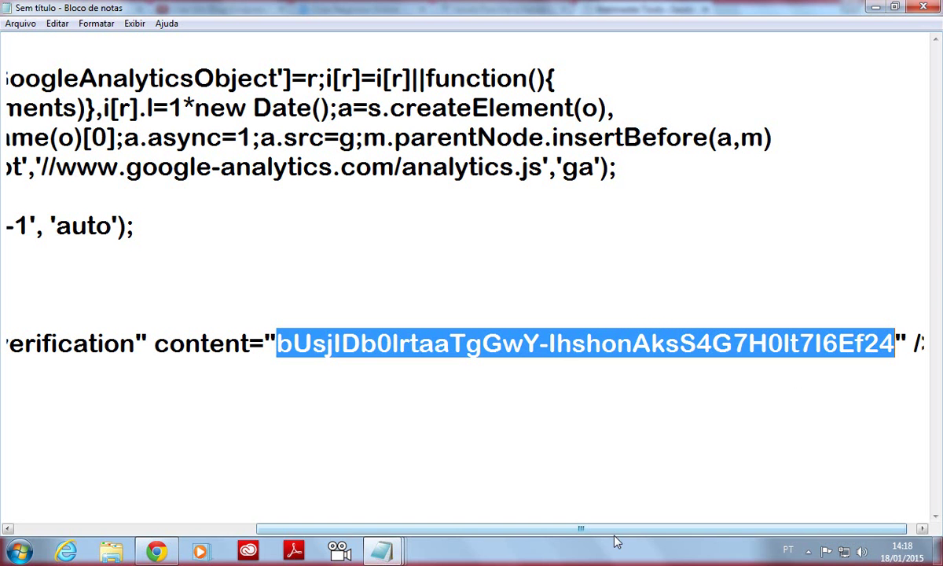
{"action": "left_click_drag", "start_coordinate": [615, 529], "coordinate": [637, 529]}
{"action": "left_click_drag", "start_coordinate": [694, 540], "coordinate": [559, 539]}
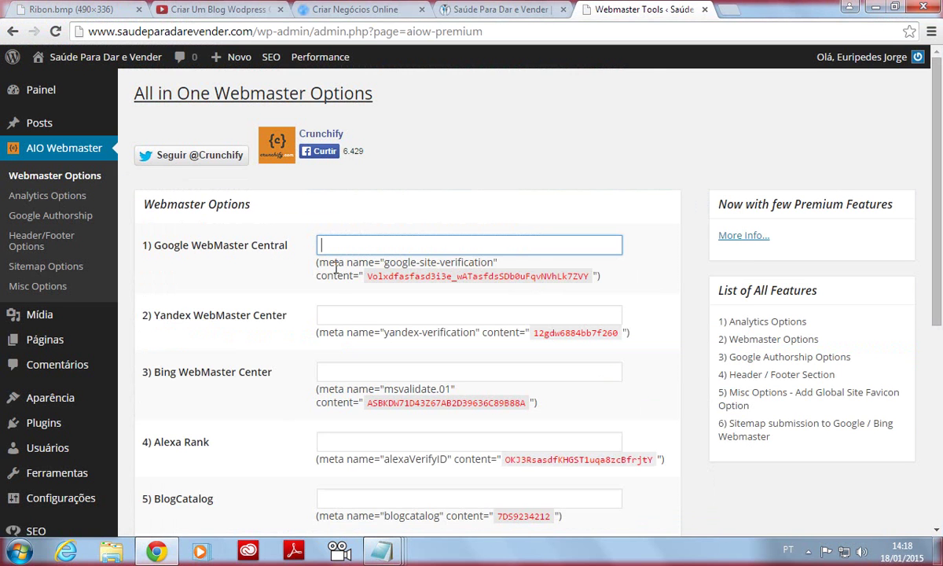
Paste the verification code into Google WebMaster Central and save with Update options.
{"action": "right_click", "coordinate": [341, 246]}
{"action": "left_click", "coordinate": [375, 331]}
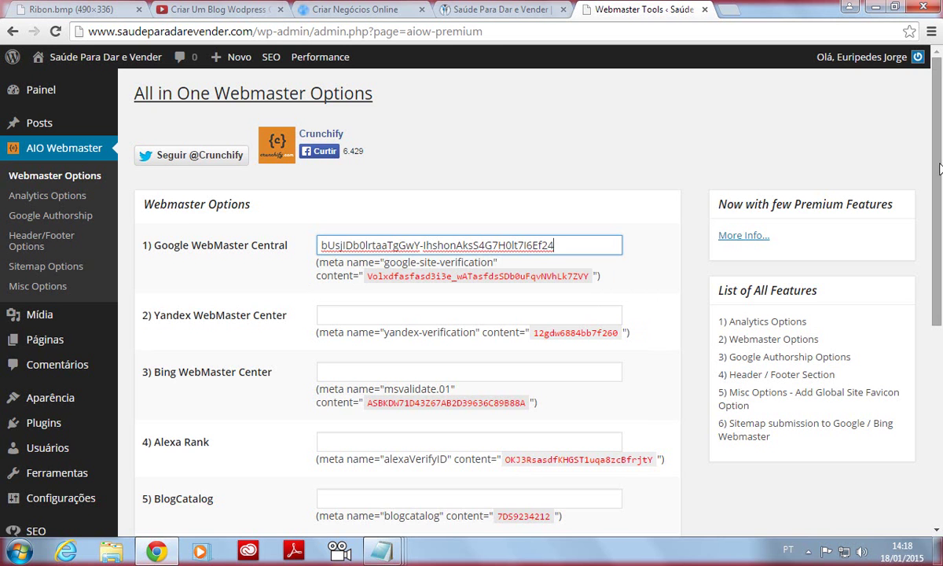
{"action": "left_click_drag", "start_coordinate": [941, 184], "coordinate": [941, 425]}
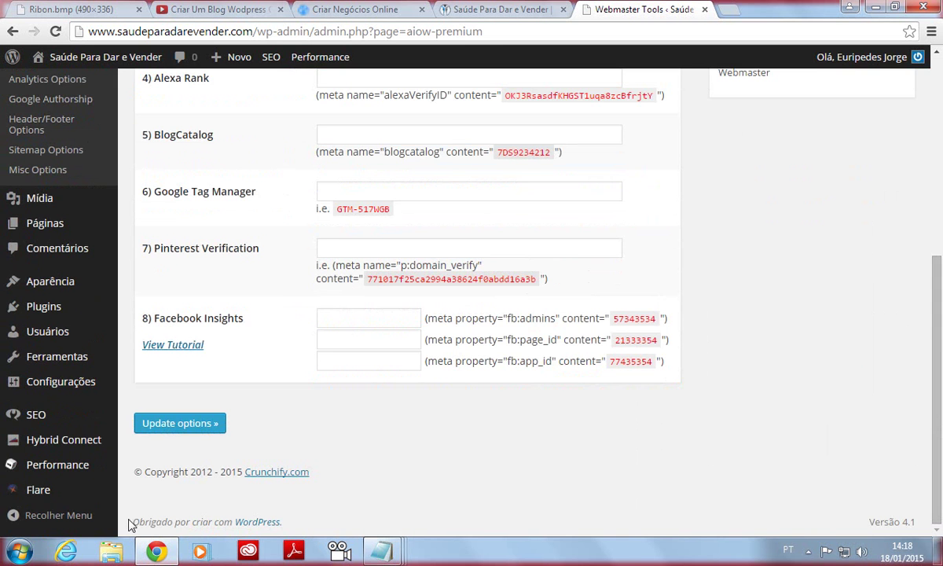
{"action": "left_click", "coordinate": [167, 429]}
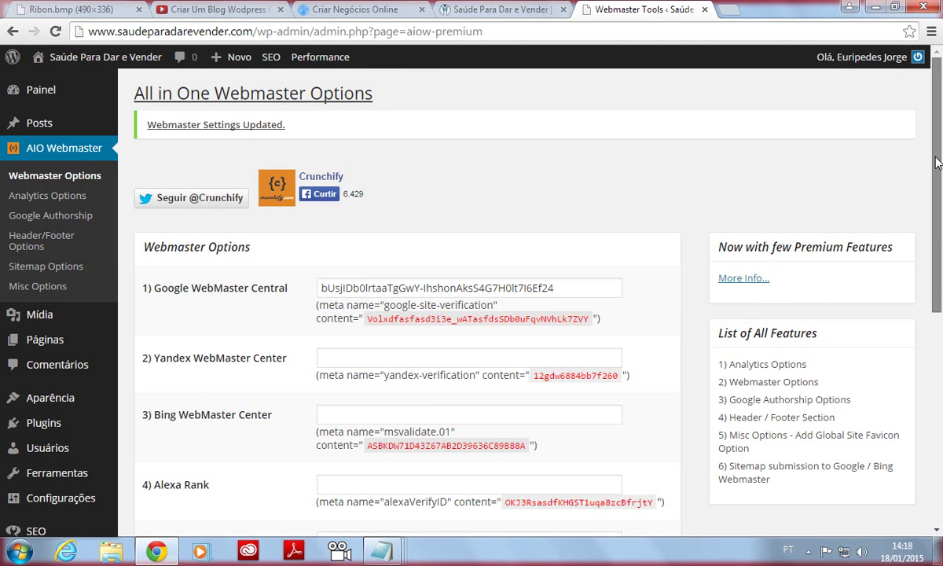
{"action": "scroll", "coordinate": [926, 338], "scroll_direction": "down", "scroll_amount": 4}
{"action": "scroll", "coordinate": [926, 338], "scroll_direction": "down", "scroll_amount": 1}
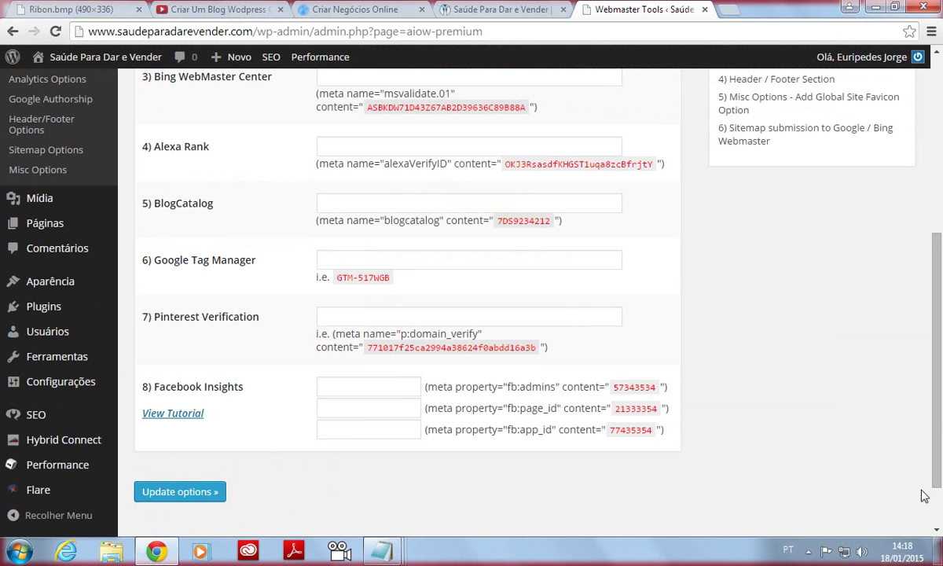
{"action": "scroll", "coordinate": [424, 301], "scroll_direction": "up", "scroll_amount": 5}
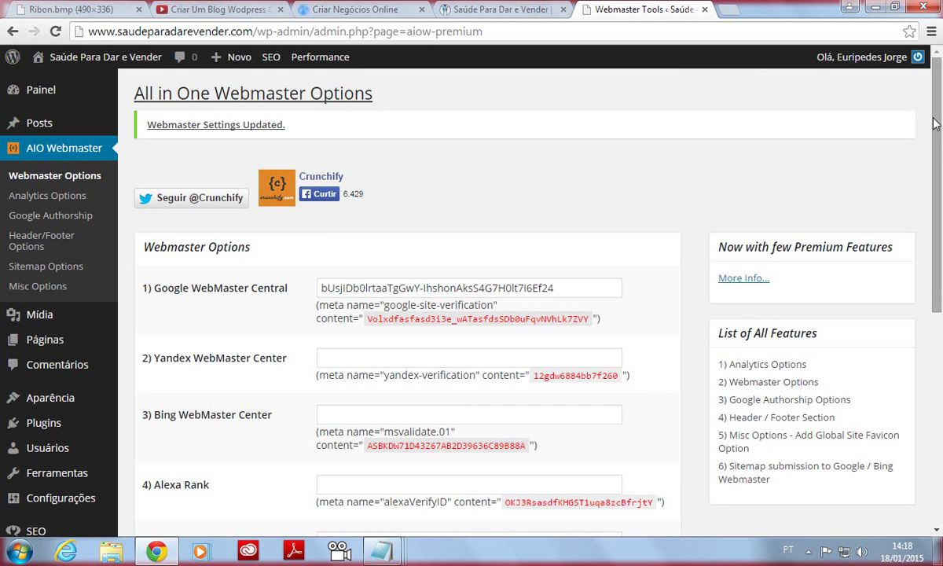
{"action": "left_click_drag", "start_coordinate": [935, 123], "coordinate": [940, 343]}
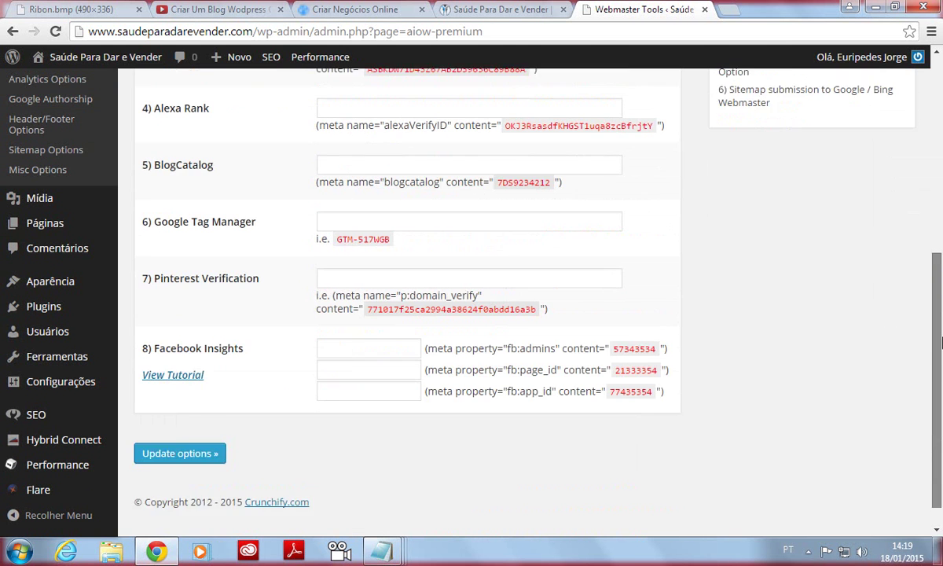
{"action": "scroll", "coordinate": [941, 343], "scroll_direction": "down", "scroll_amount": 1}
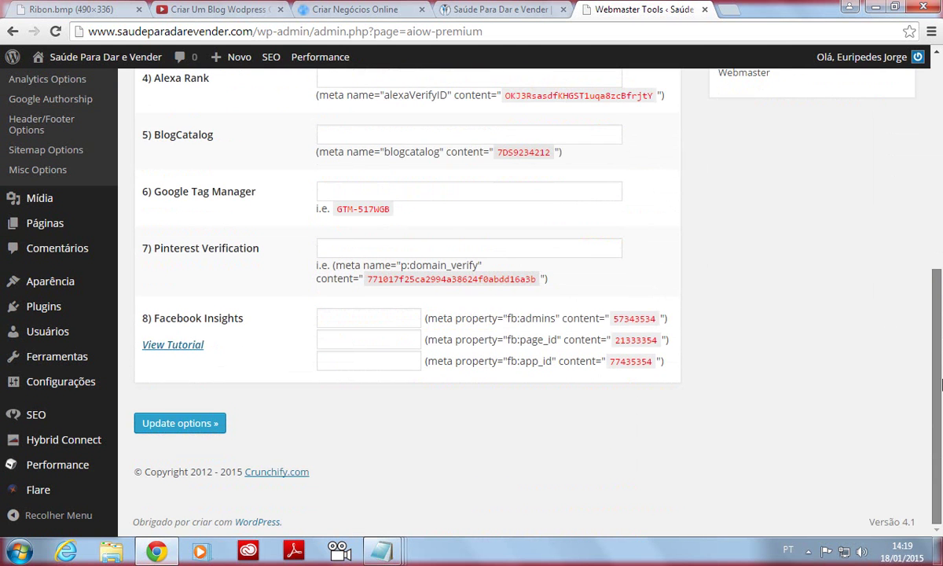
{"action": "scroll", "coordinate": [941, 384], "scroll_direction": "up", "scroll_amount": 3}
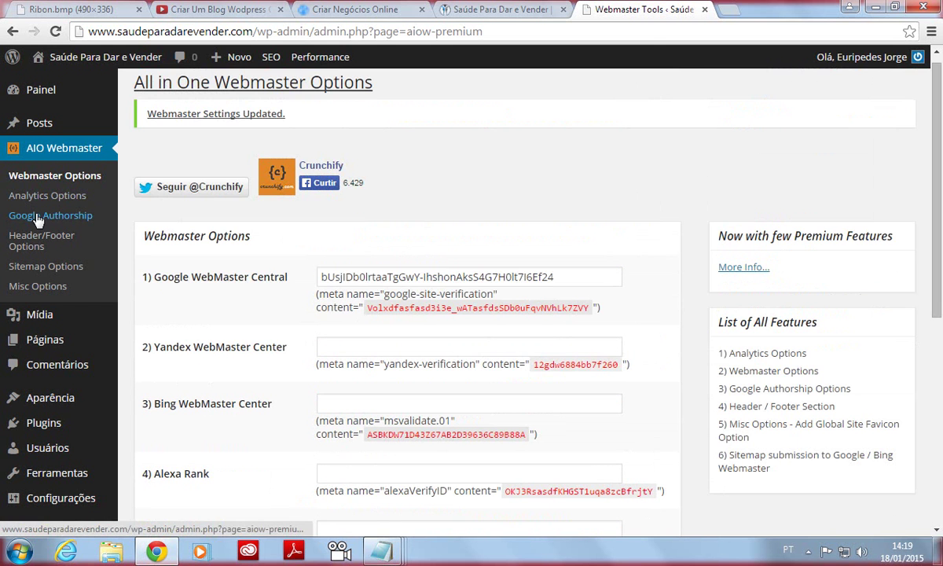
Go to AIO Webmaster's Analytics Options page with the Google Universal Analytics field.
{"action": "left_click", "coordinate": [50, 156]}
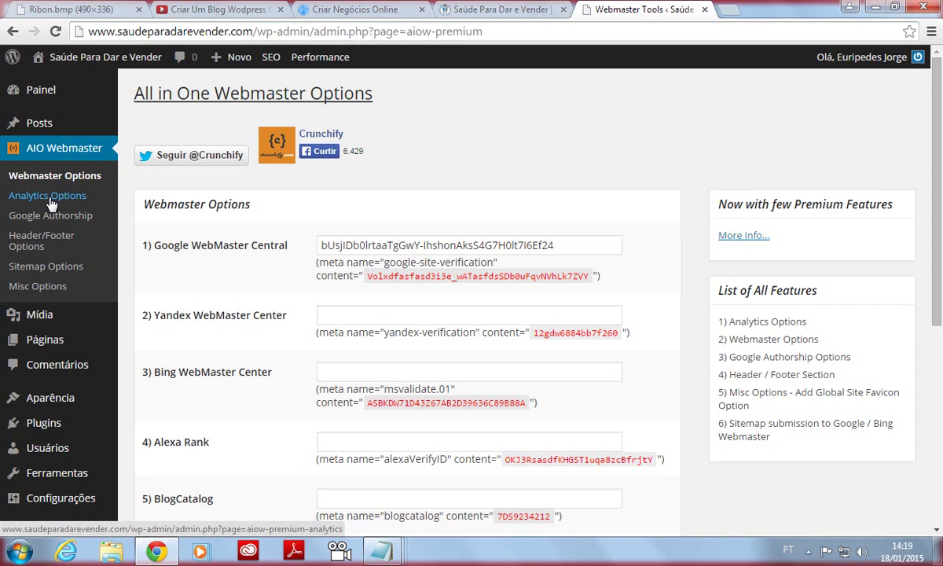
{"action": "left_click", "coordinate": [49, 198]}
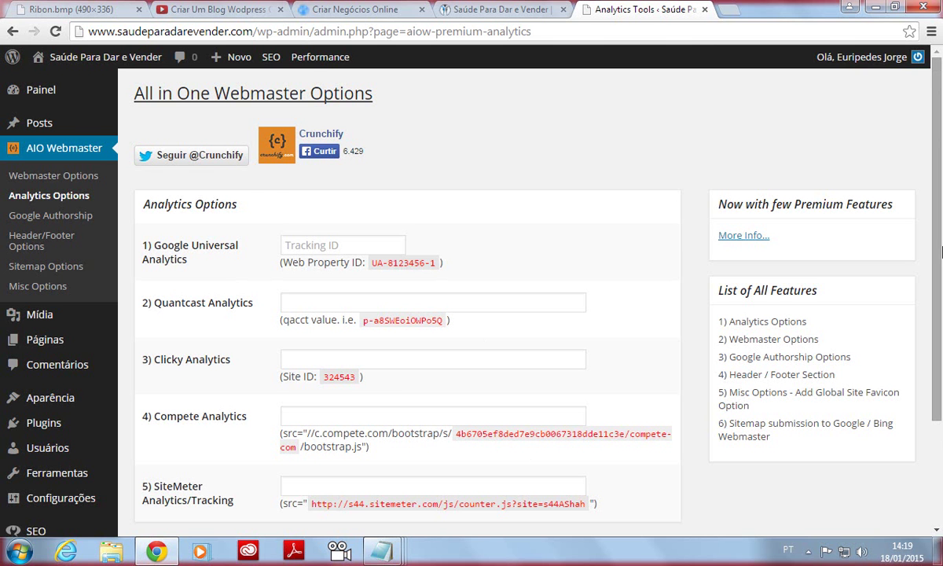
{"action": "left_click_drag", "start_coordinate": [928, 263], "coordinate": [930, 401]}
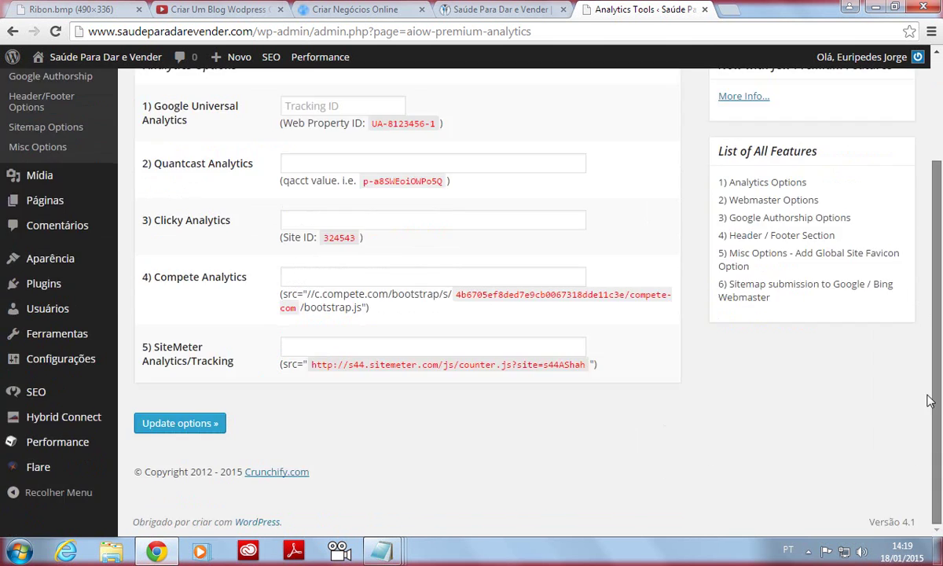
{"action": "scroll", "coordinate": [877, 354], "scroll_direction": "up", "scroll_amount": 2}
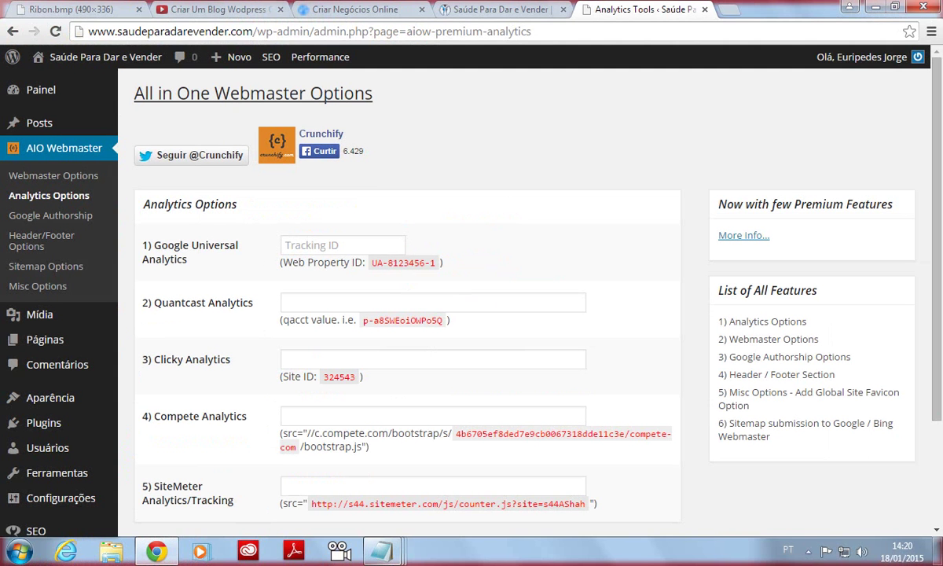
In the Notepad note, inspect the Analytics script, selecting the tracking ID and script block.
{"action": "mouse_move", "coordinate": [383, 552]}
{"action": "left_click", "coordinate": [614, 494]}
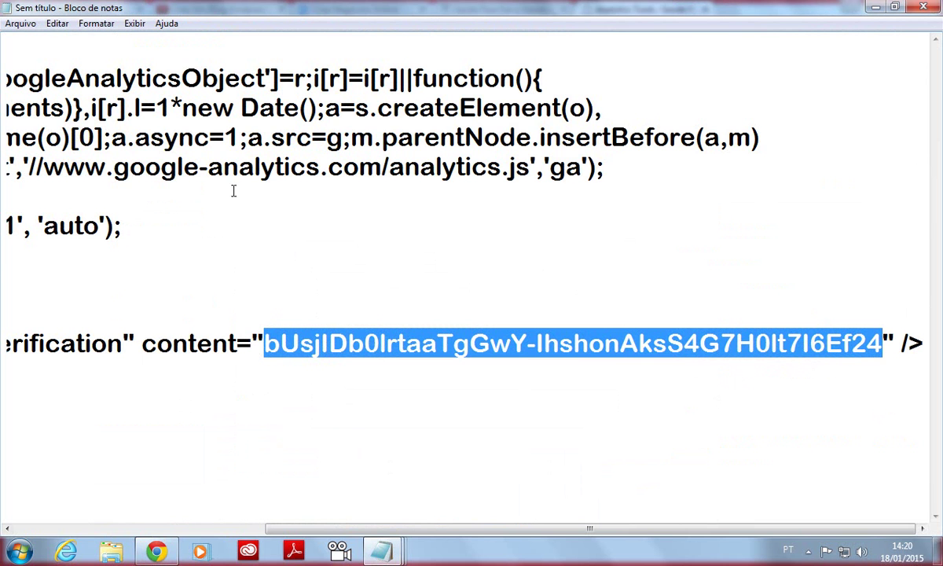
{"action": "left_click_drag", "start_coordinate": [425, 532], "coordinate": [209, 532]}
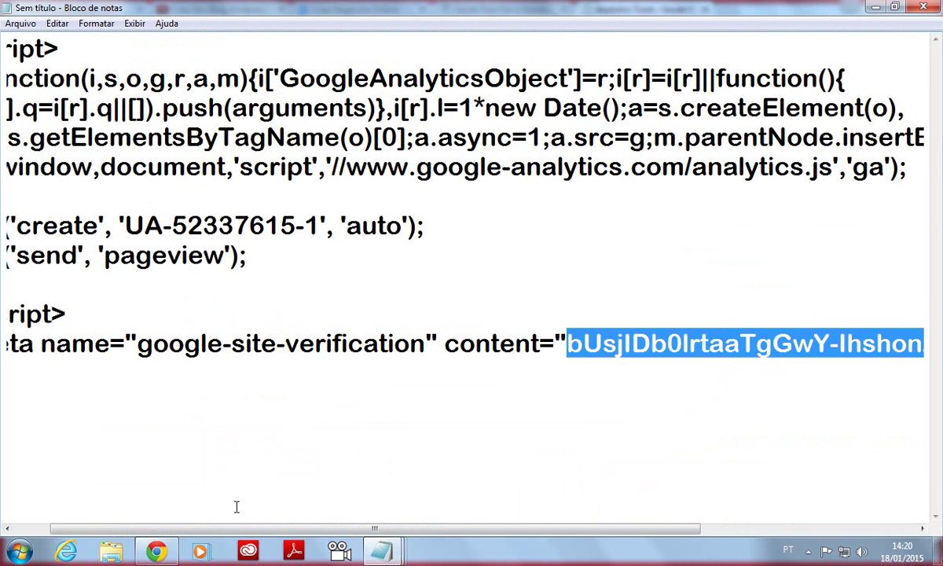
{"action": "left_click_drag", "start_coordinate": [123, 227], "coordinate": [320, 232]}
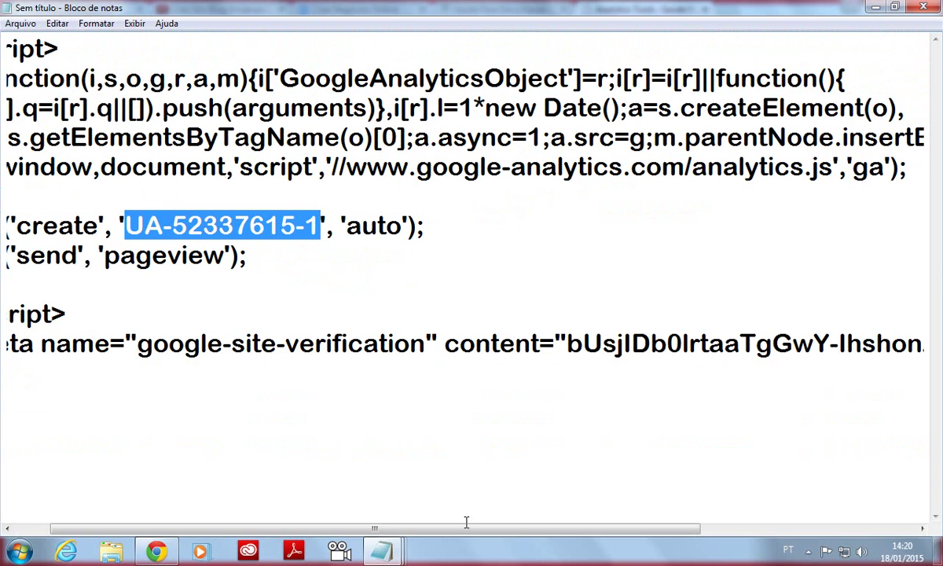
{"action": "left_click_drag", "start_coordinate": [435, 526], "coordinate": [396, 526]}
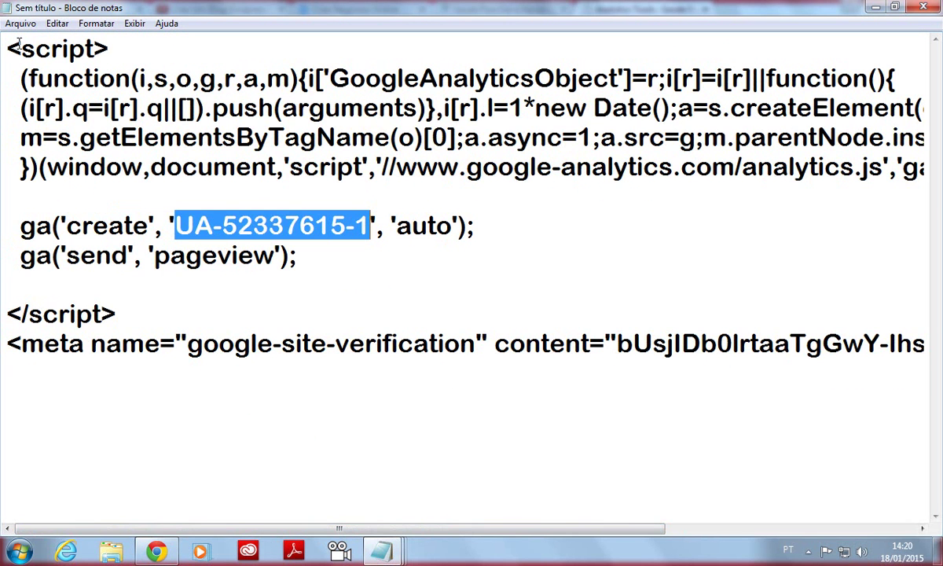
{"action": "left_click_drag", "start_coordinate": [6, 49], "coordinate": [108, 48]}
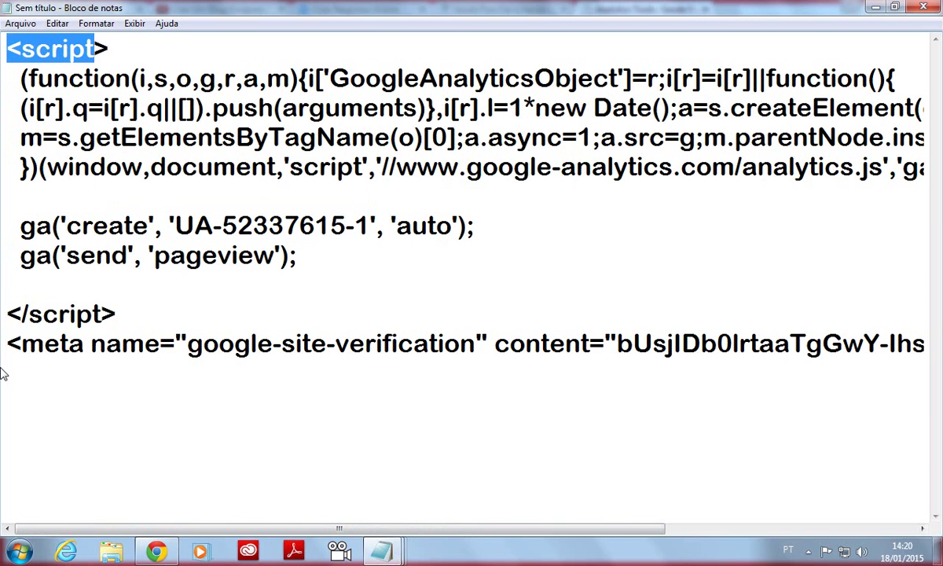
{"action": "left_click_drag", "start_coordinate": [7, 313], "coordinate": [132, 312]}
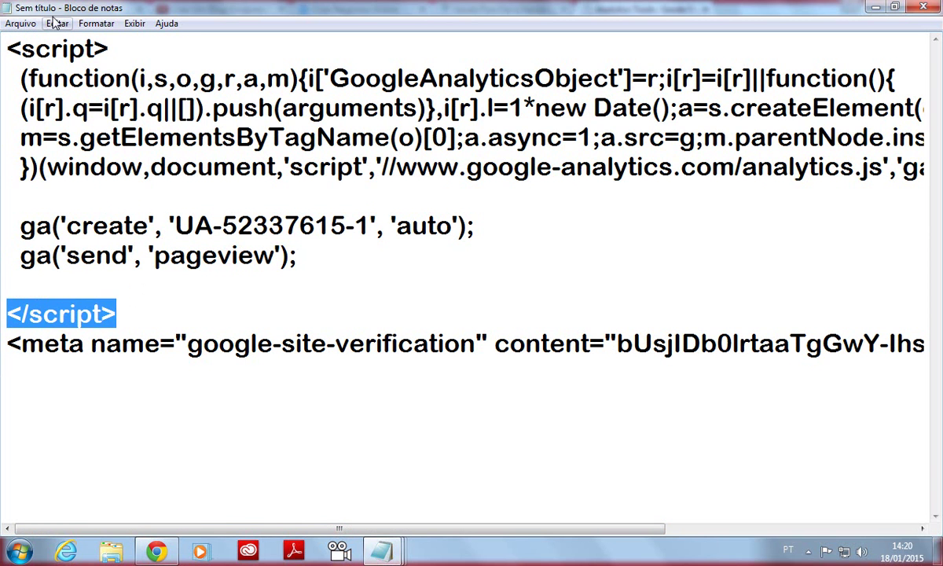
{"action": "left_click_drag", "start_coordinate": [7, 44], "coordinate": [137, 303]}
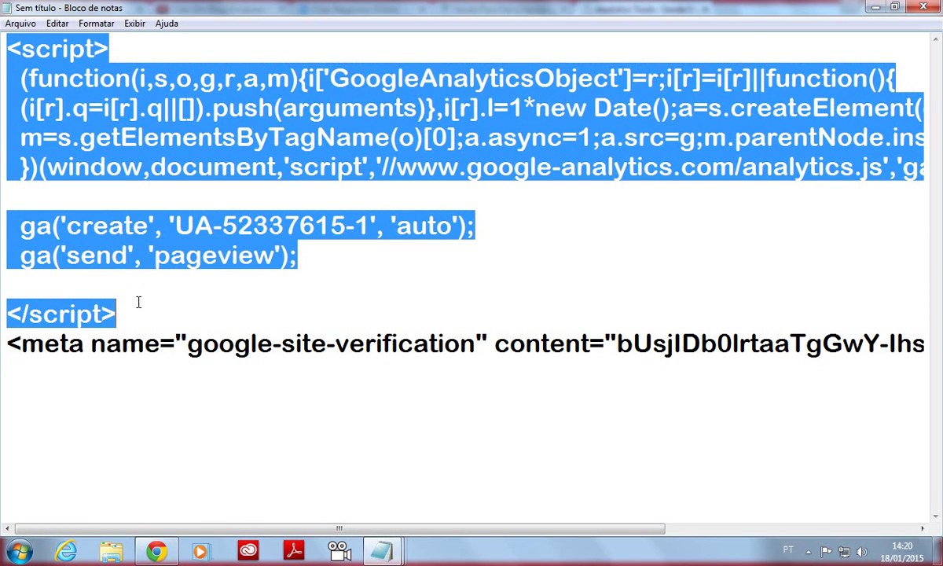
{"action": "left_click", "coordinate": [202, 315]}
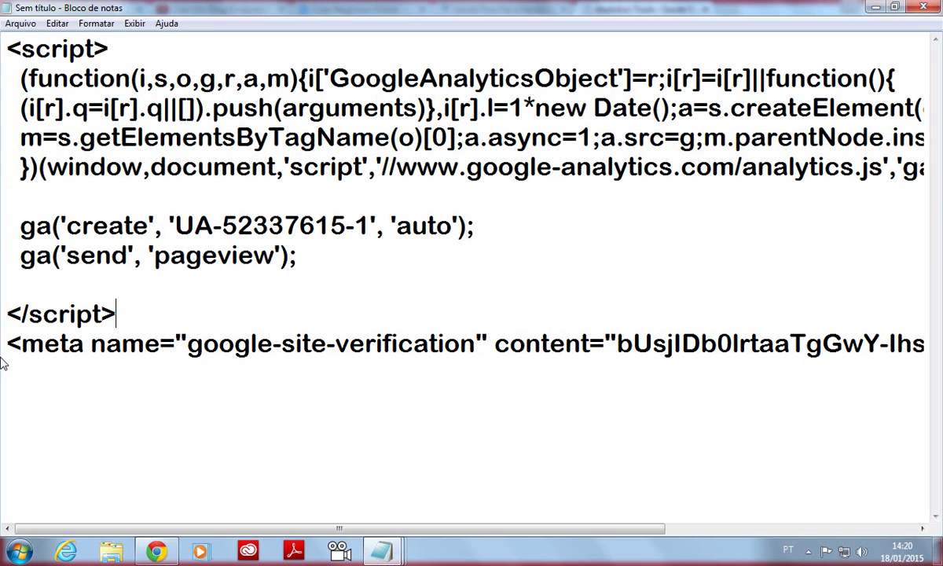
Copy the tracking ID from the ga('create') line and return to WordPress.
{"action": "left_click_drag", "start_coordinate": [7, 344], "coordinate": [219, 346]}
{"action": "left_click_drag", "start_coordinate": [314, 529], "coordinate": [882, 512]}
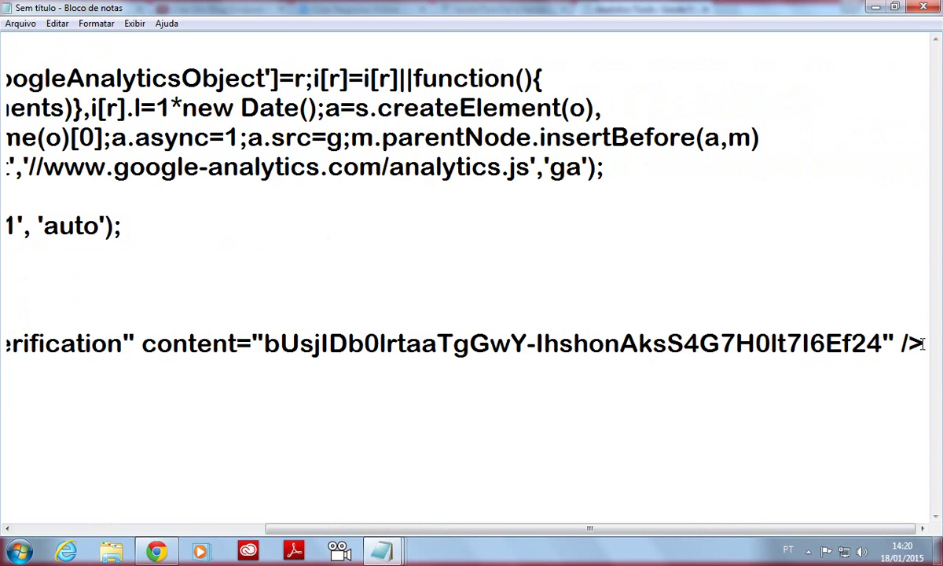
{"action": "left_click_drag", "start_coordinate": [925, 344], "coordinate": [902, 344]}
{"action": "left_click_drag", "start_coordinate": [835, 534], "coordinate": [537, 560]}
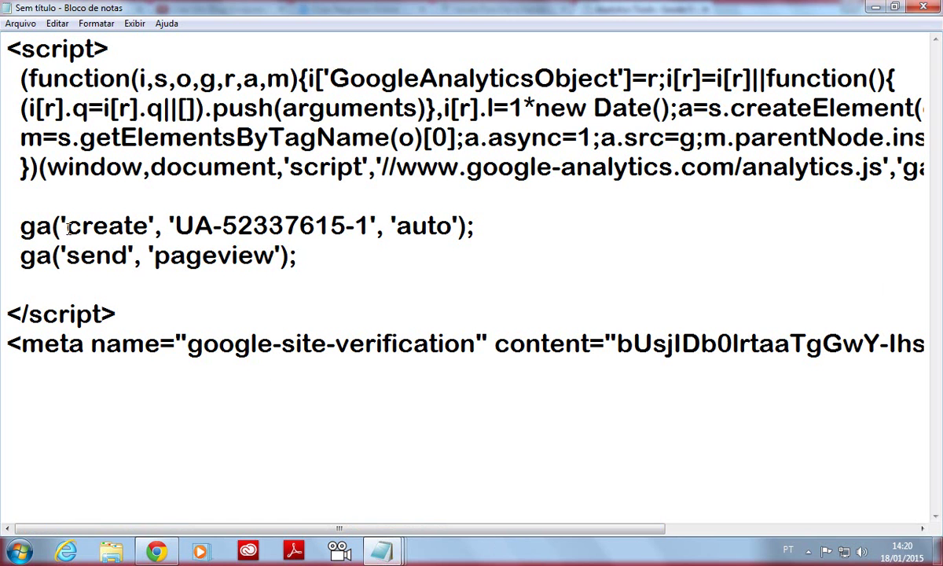
{"action": "left_click_drag", "start_coordinate": [174, 226], "coordinate": [368, 236]}
{"action": "right_click", "coordinate": [269, 209]}
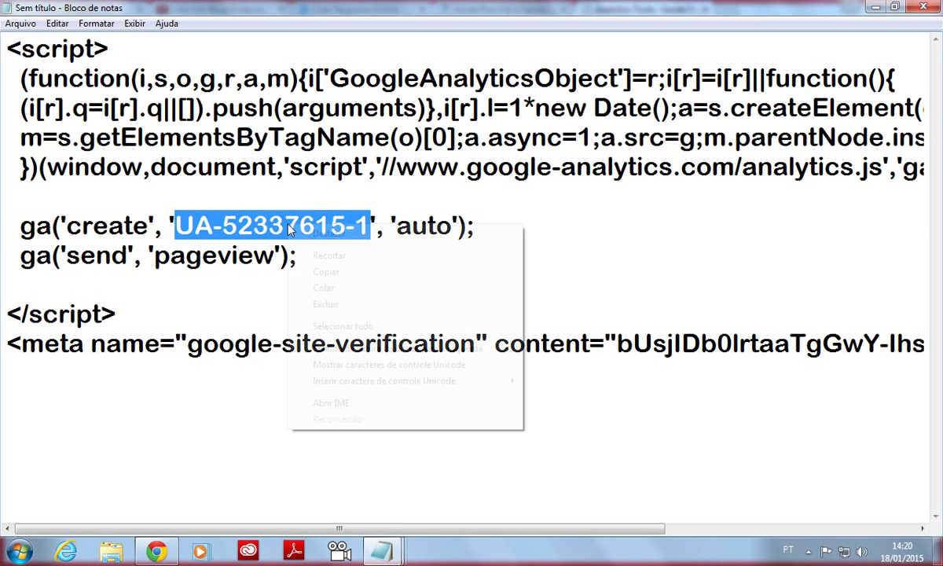
{"action": "left_click", "coordinate": [327, 273]}
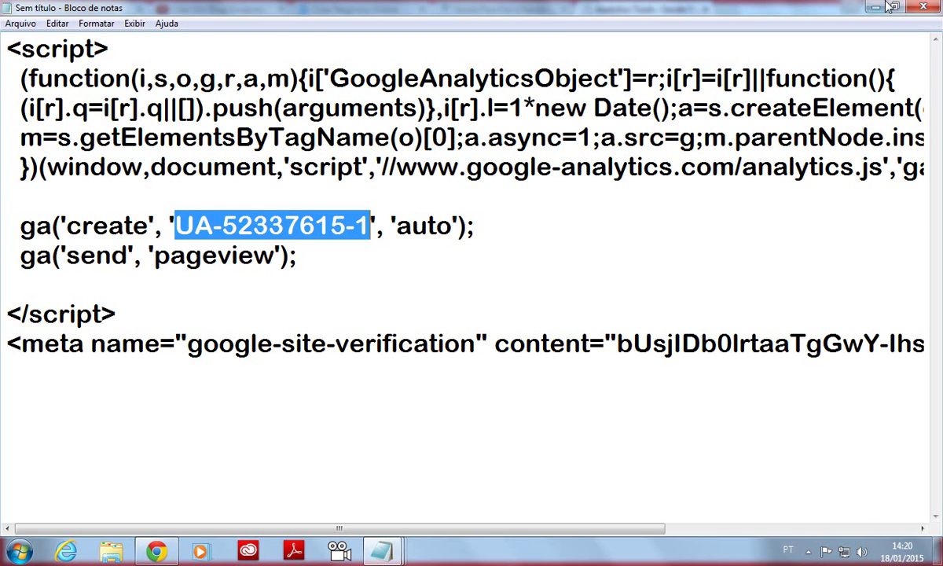
{"action": "key", "text": "alt+Tab"}
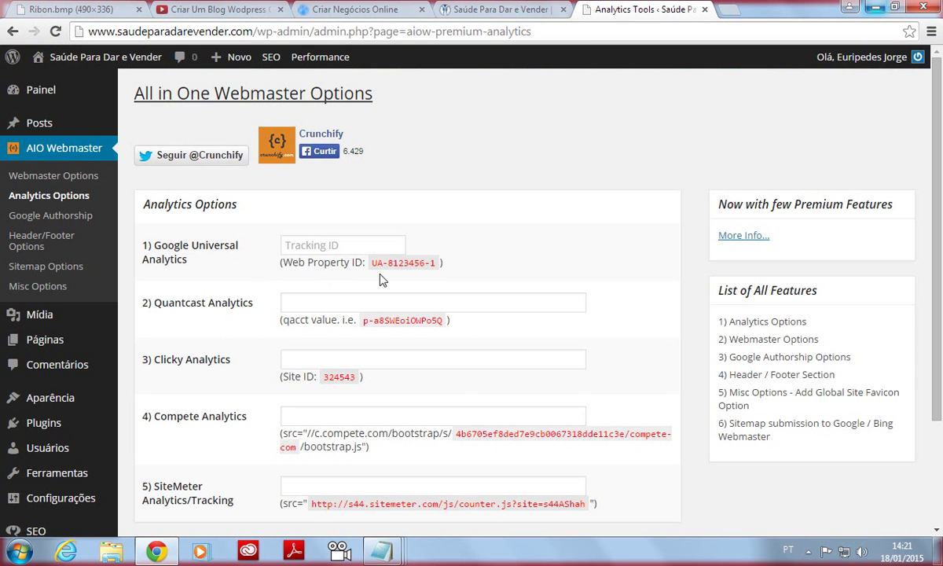
Paste the tracking ID into the Tracking ID field, update options, then go to Painel.
{"action": "left_click", "coordinate": [326, 245]}
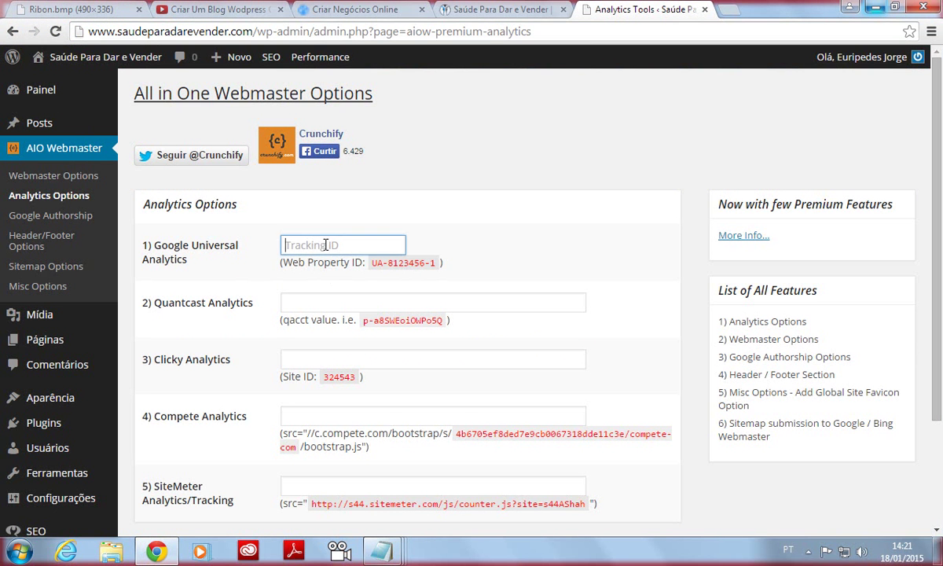
{"action": "right_click", "coordinate": [324, 245]}
{"action": "left_click", "coordinate": [379, 331]}
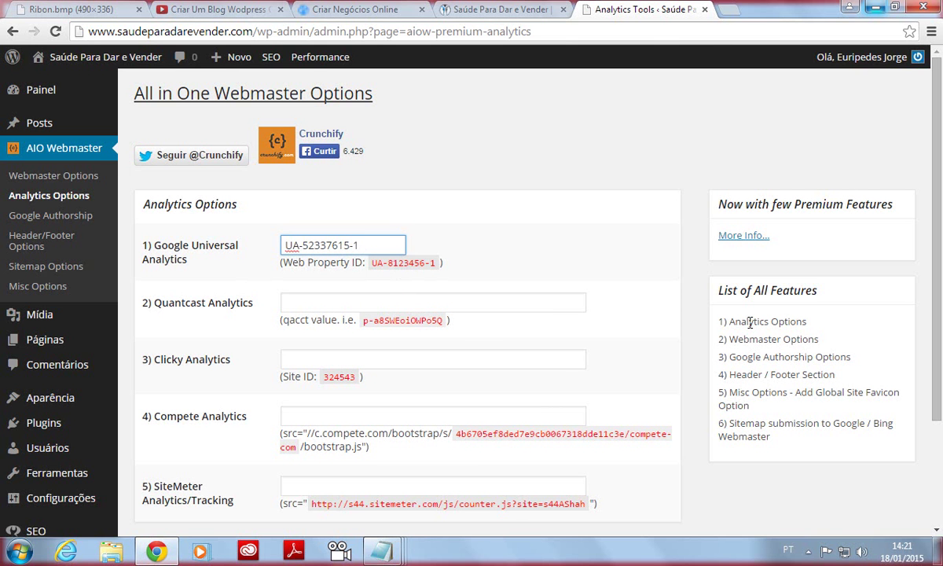
{"action": "scroll", "coordinate": [841, 344], "scroll_direction": "down", "scroll_amount": 3}
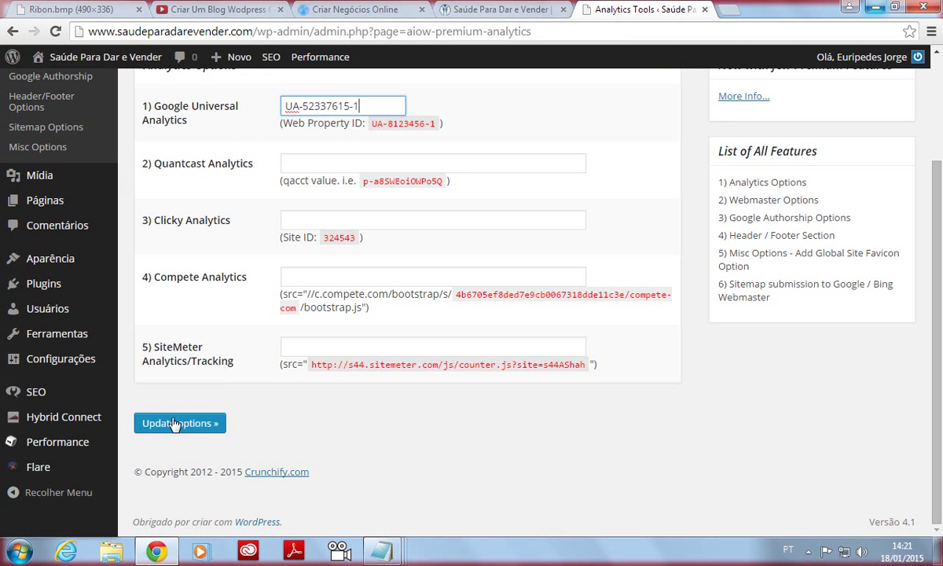
{"action": "left_click", "coordinate": [174, 424]}
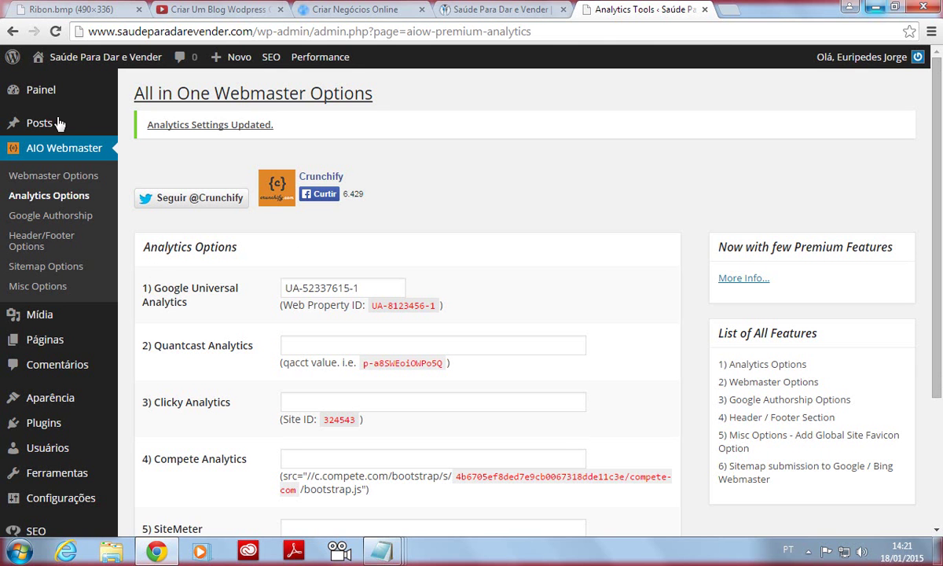
{"action": "left_click", "coordinate": [44, 92]}
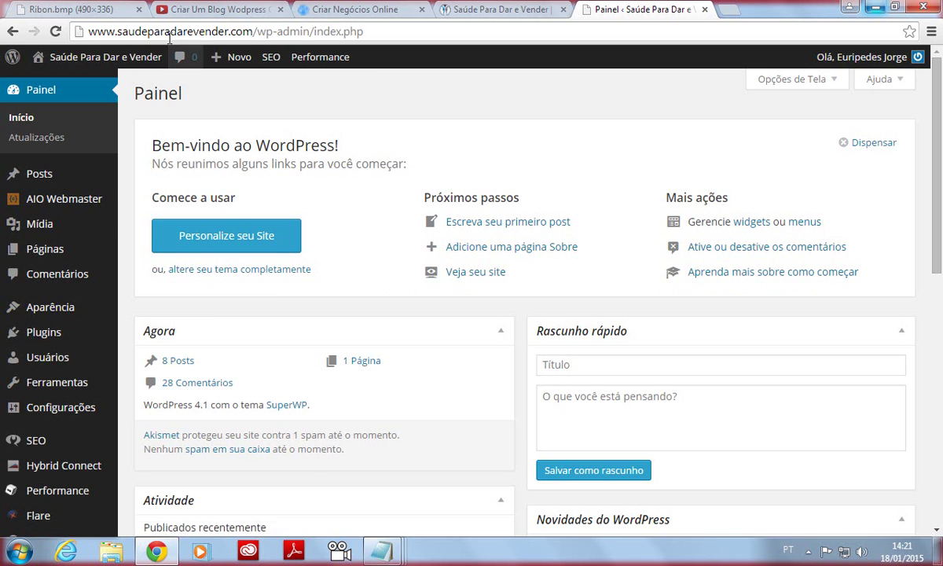
Review the Ribon.bmp mind map's next step, Baixar e Instalar Tema Ribon.
{"action": "left_click", "coordinate": [71, 9]}
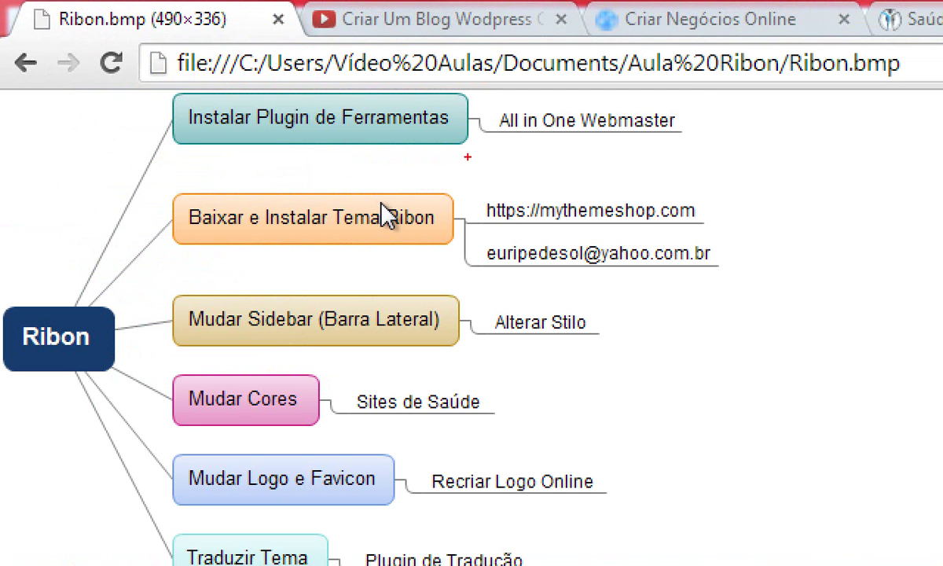
{"action": "mouse_move", "coordinate": [186, 164]}
{"action": "left_mouse_down"}
{"action": "mouse_move", "coordinate": [700, 163]}
{"action": "mouse_move", "coordinate": [485, 91]}
{"action": "mouse_move", "coordinate": [319, 87]}
{"action": "left_mouse_up"}
{"action": "mouse_move", "coordinate": [167, 239]}
{"action": "left_mouse_down"}
{"action": "mouse_move", "coordinate": [712, 261]}
{"action": "mouse_move", "coordinate": [475, 202]}
{"action": "mouse_move", "coordinate": [404, 211]}
{"action": "left_mouse_up"}
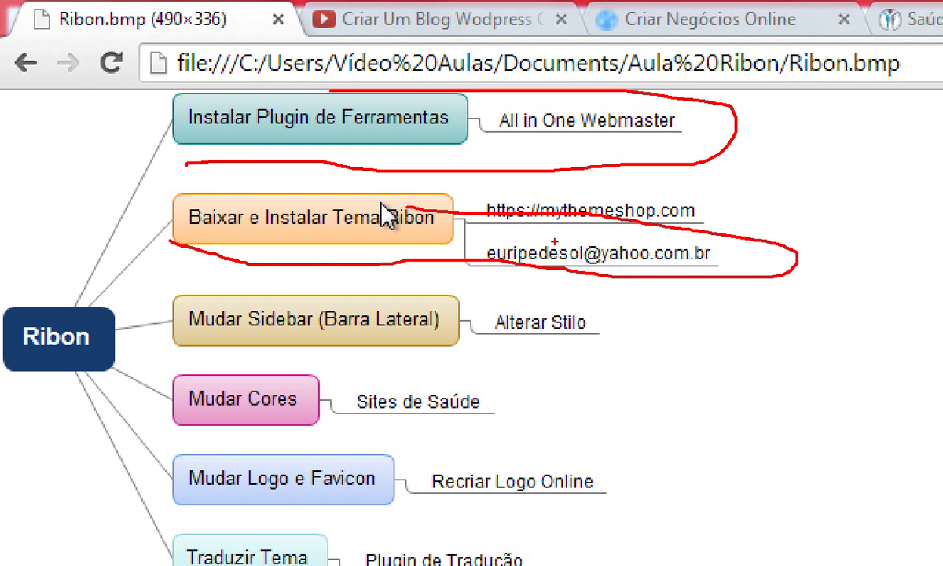
{"action": "key", "text": "Escape"}
{"action": "key", "text": "ctrl+2"}
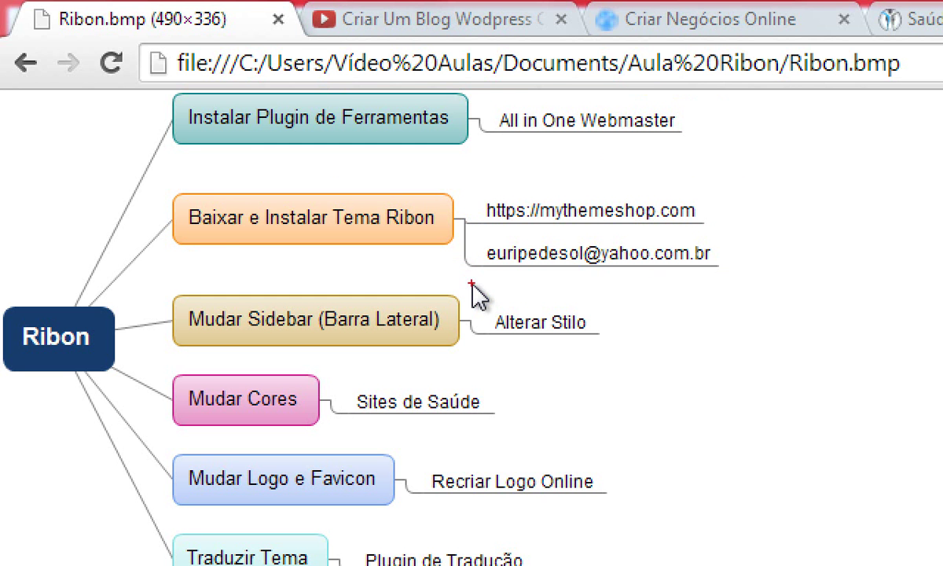
{"action": "left_click_drag", "start_coordinate": [542, 235], "coordinate": [722, 232]}
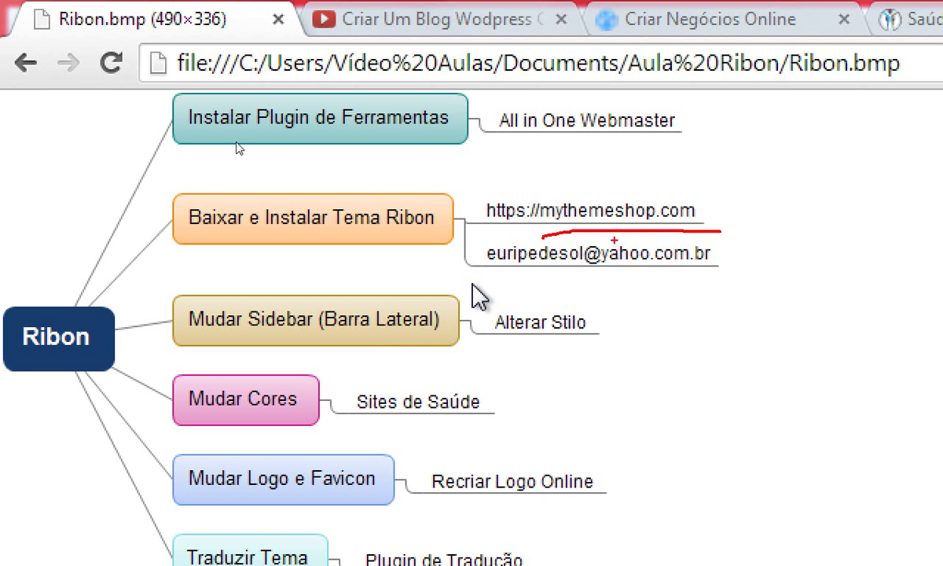
{"action": "key", "text": "Escape"}
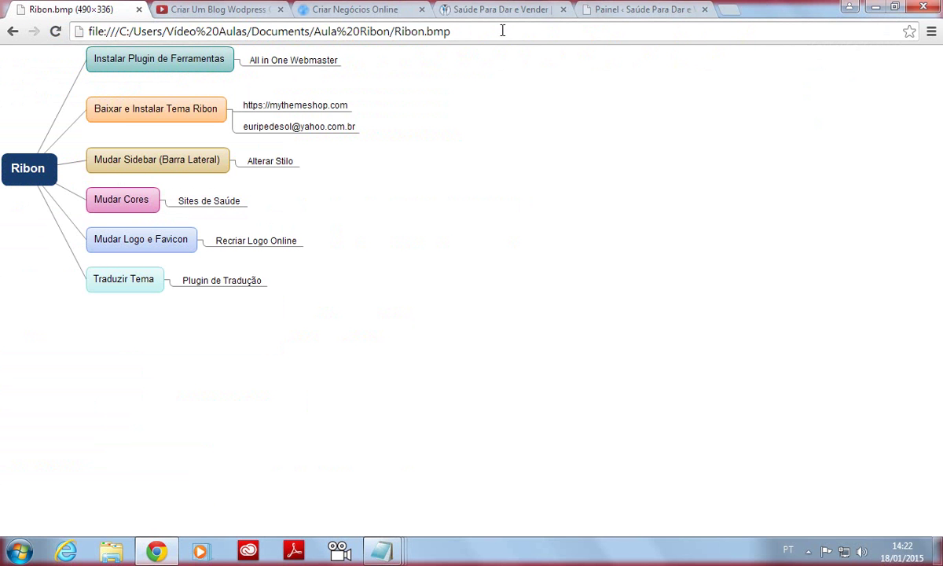
Load mythemeshop.com in a new browser tab.
{"action": "left_click", "coordinate": [728, 11]}
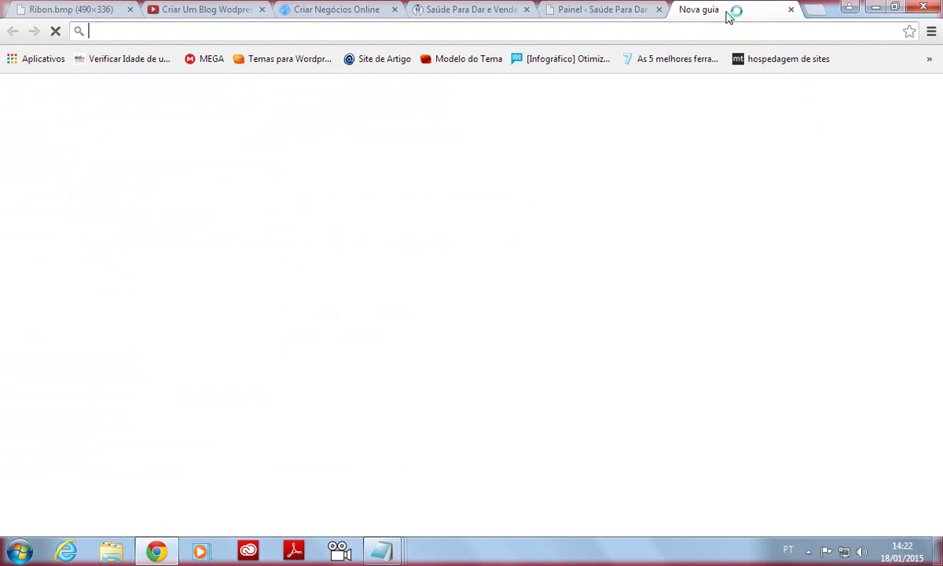
{"action": "type", "text": "mythemeshop.com"}
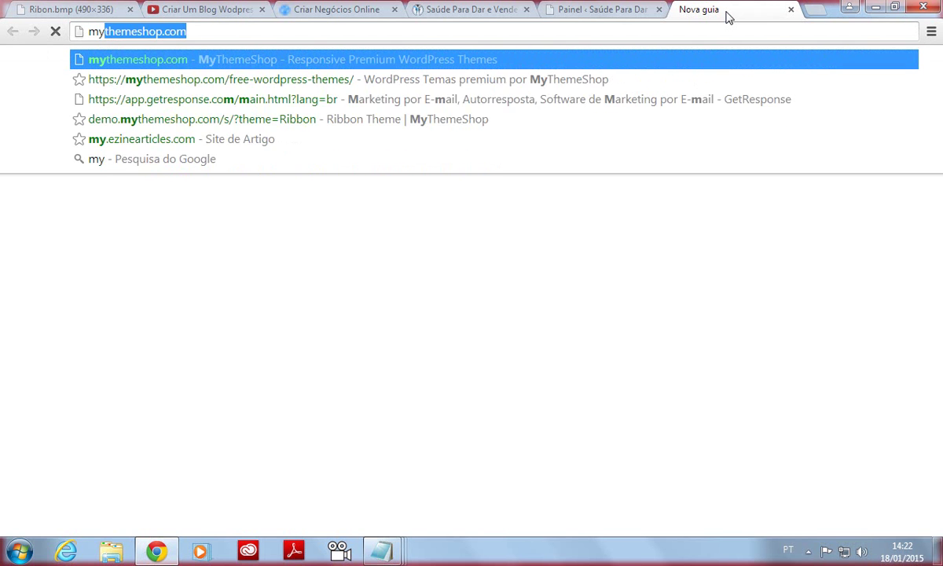
{"action": "key", "text": "Right"}
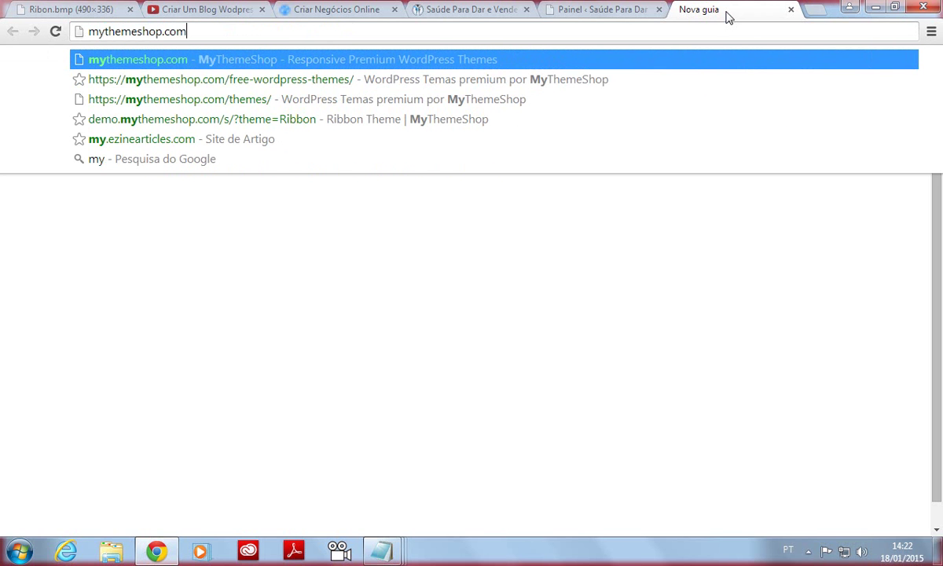
{"action": "left_click", "coordinate": [128, 59]}
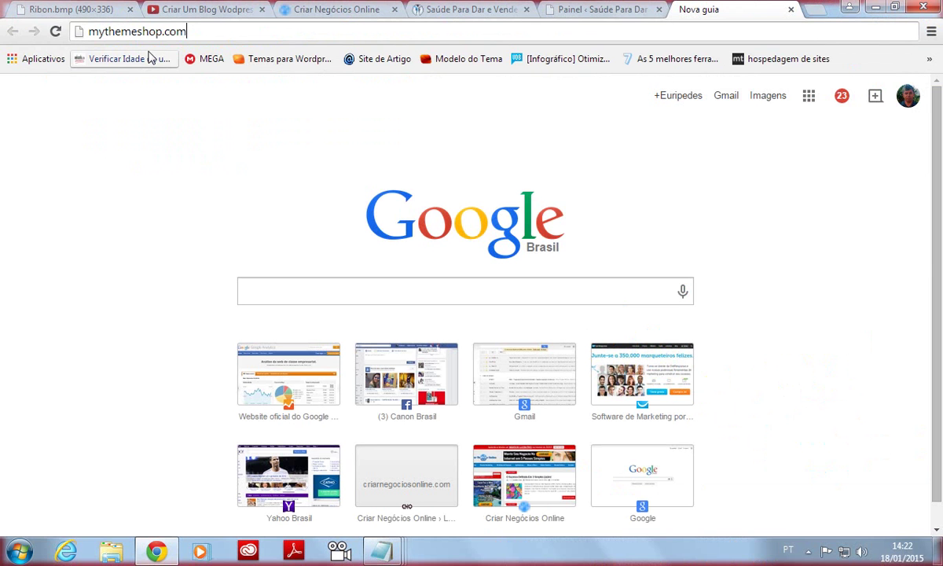
{"action": "left_click_drag", "start_coordinate": [174, 32], "coordinate": [70, 43]}
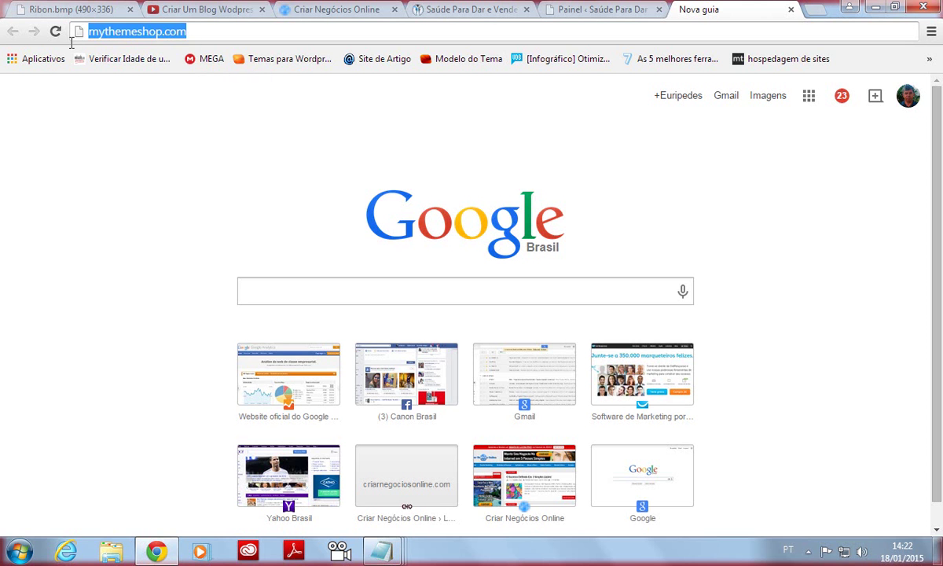
{"action": "key", "text": "Return"}
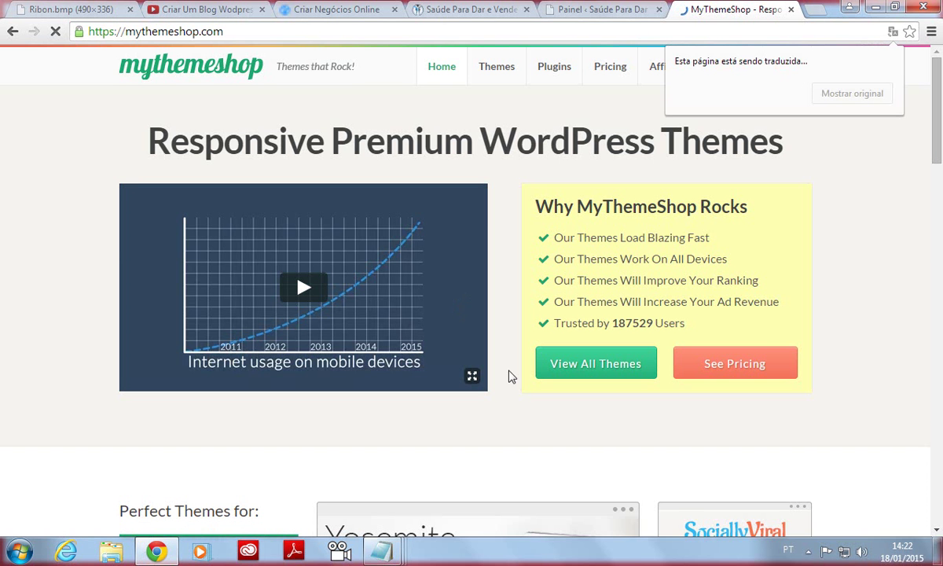
Revert the MyThemeShop homepage from Portuguese translation to original English.
{"action": "left_click", "coordinate": [317, 11]}
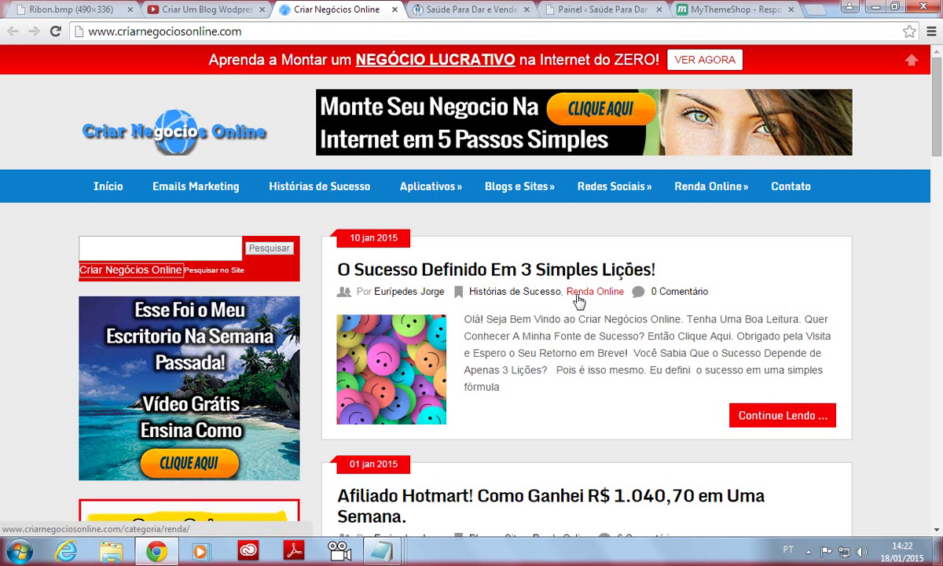
{"action": "left_click", "coordinate": [720, 11]}
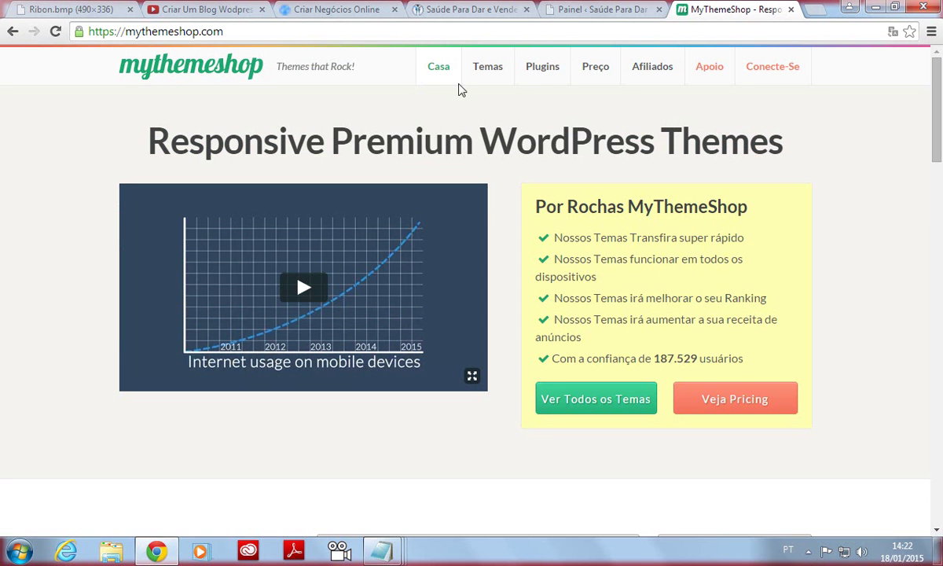
{"action": "left_click", "coordinate": [896, 34]}
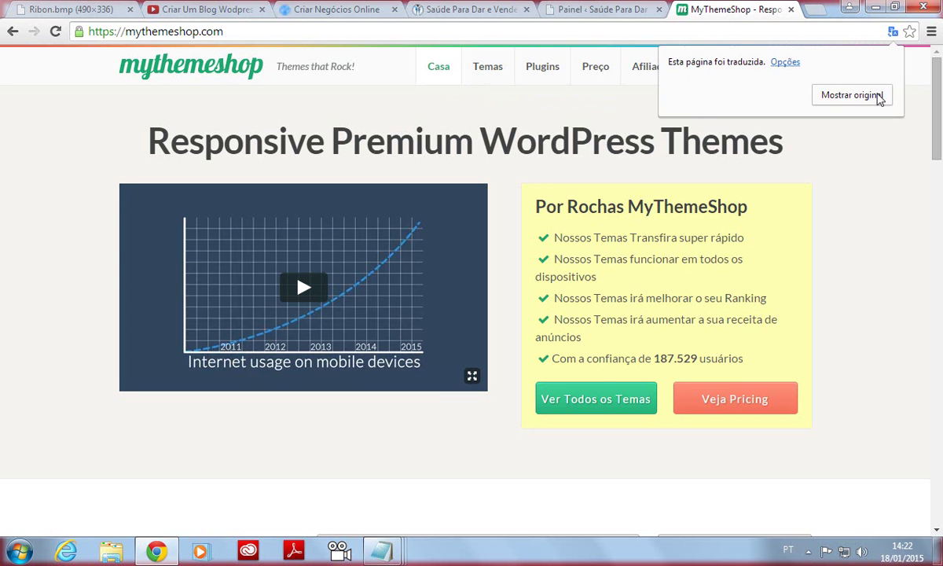
{"action": "left_click", "coordinate": [875, 96]}
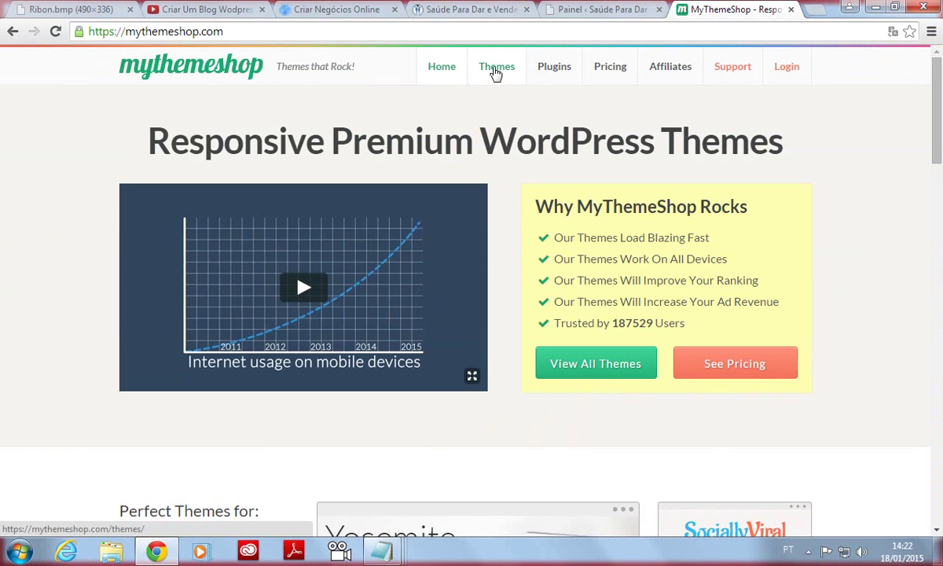
Open the MyThemeShop themes catalogue and show it in English.
{"action": "left_click", "coordinate": [496, 70]}
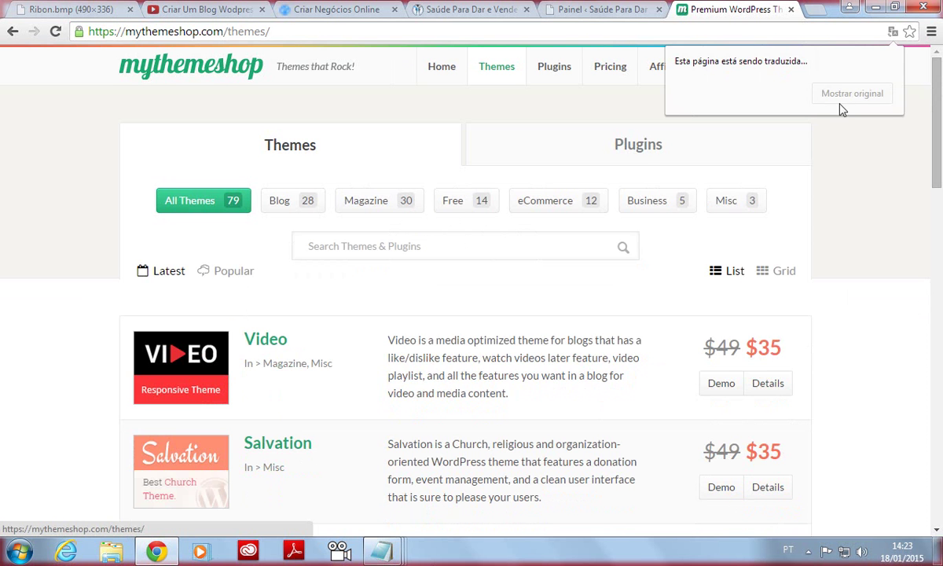
{"action": "left_click", "coordinate": [844, 96]}
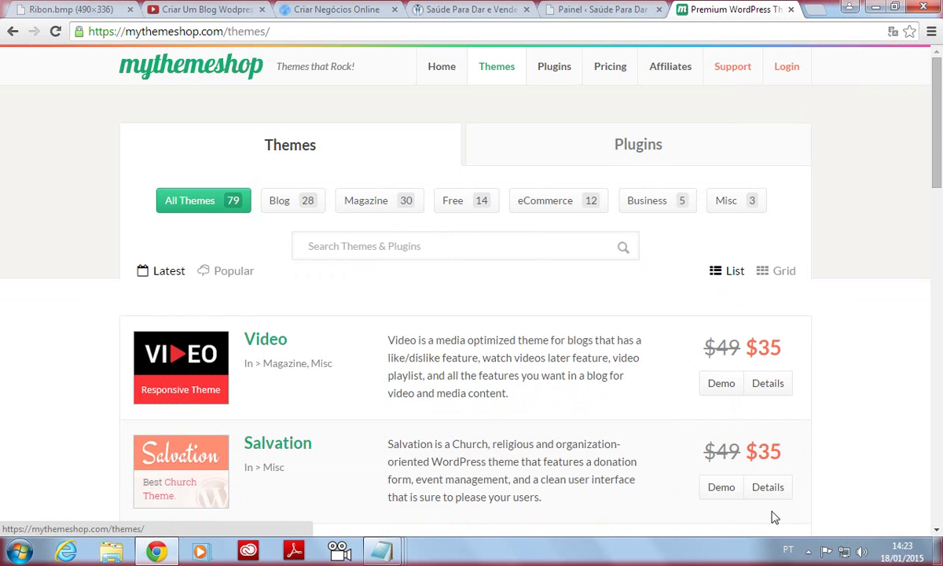
{"action": "left_click_drag", "start_coordinate": [938, 114], "coordinate": [938, 206]}
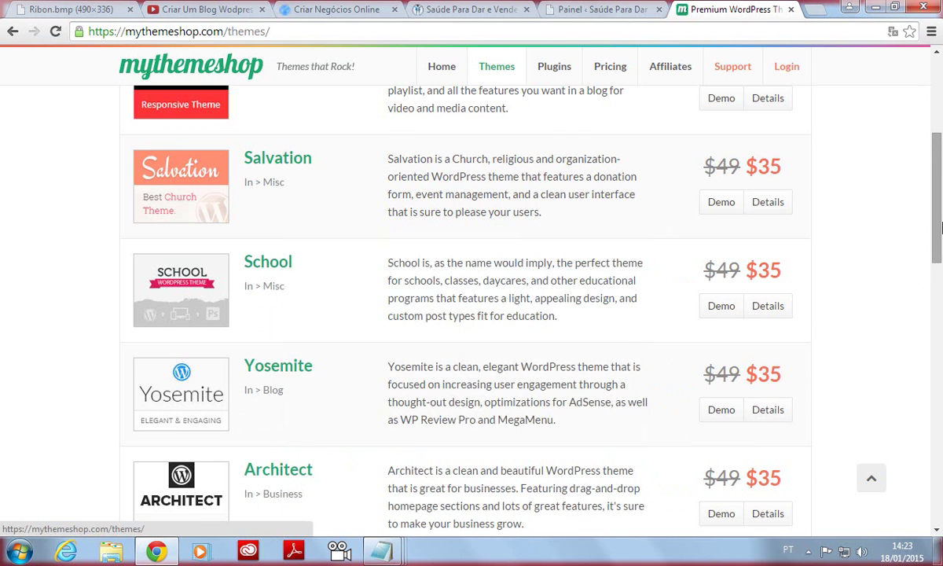
{"action": "left_click_drag", "start_coordinate": [937, 252], "coordinate": [937, 87]}
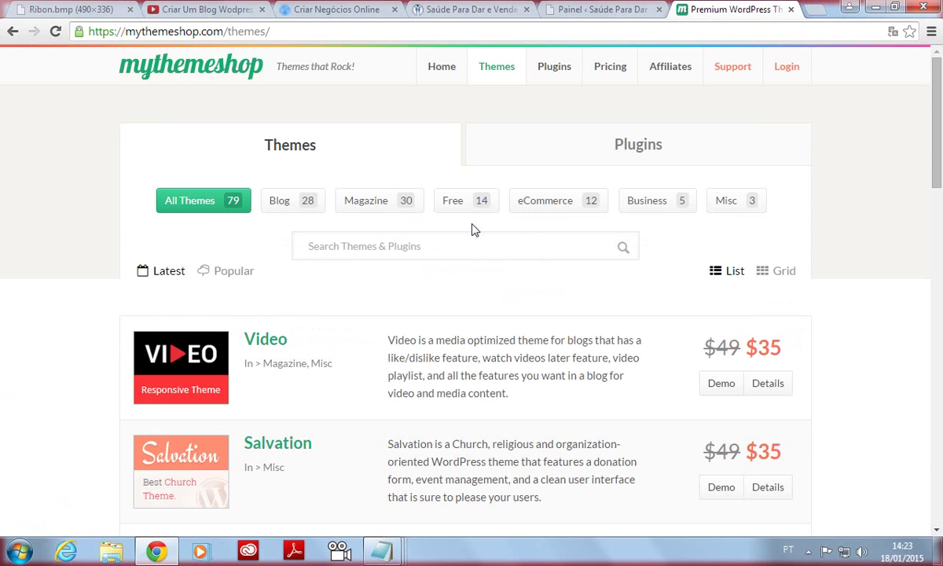
Filter the catalogue to Free themes in English and scroll to the Ribbon entry.
{"action": "left_click", "coordinate": [475, 209]}
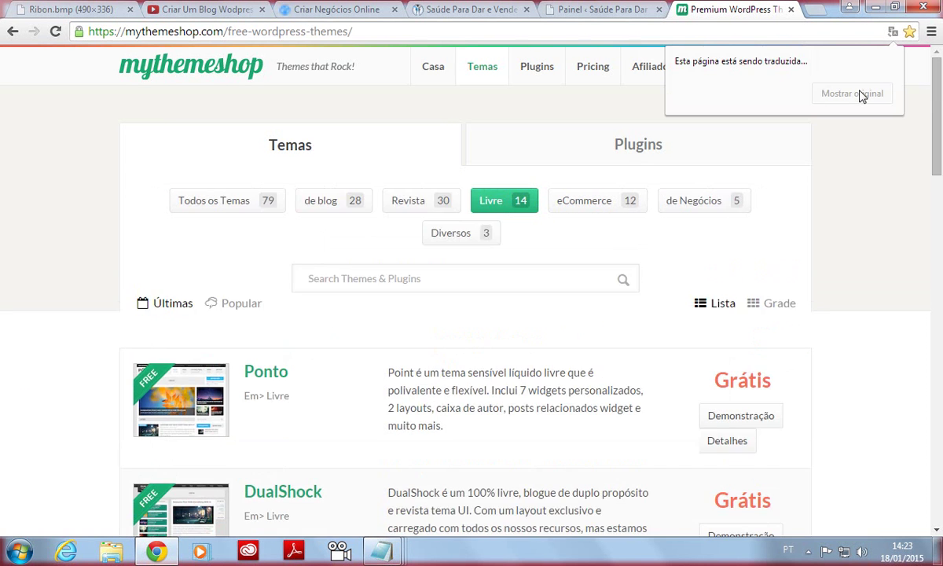
{"action": "left_click", "coordinate": [852, 95]}
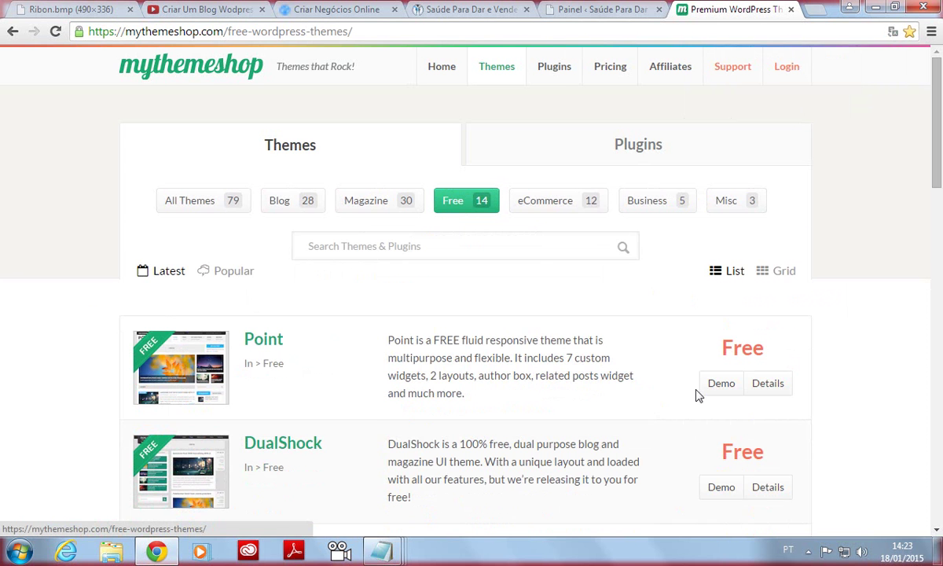
{"action": "left_click_drag", "start_coordinate": [936, 89], "coordinate": [922, 212]}
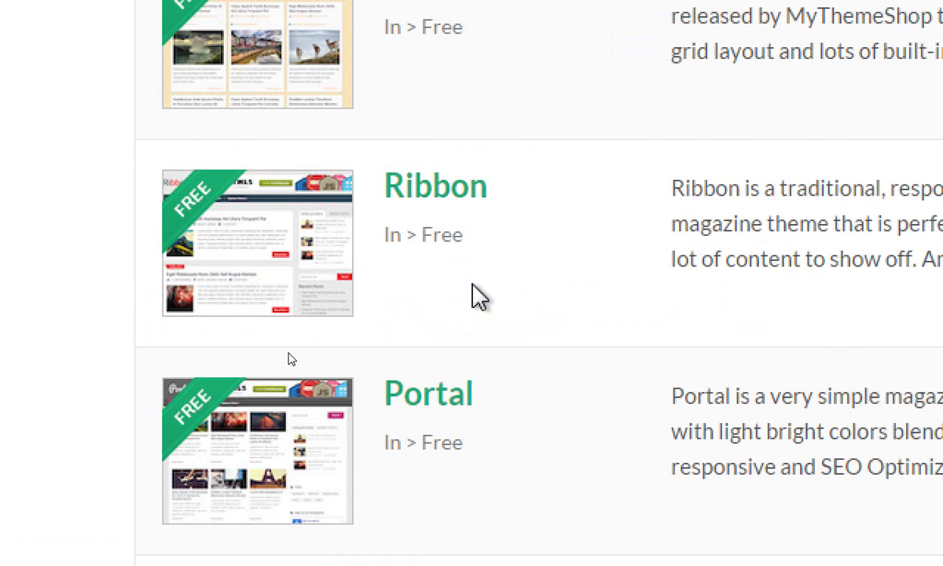
{"action": "mouse_move", "coordinate": [397, 268]}
{"action": "left_mouse_down"}
{"action": "mouse_move", "coordinate": [555, 142]}
{"action": "mouse_move", "coordinate": [368, 126]}
{"action": "mouse_move", "coordinate": [445, 260]}
{"action": "left_mouse_up"}
{"action": "right_click", "coordinate": [444, 246]}
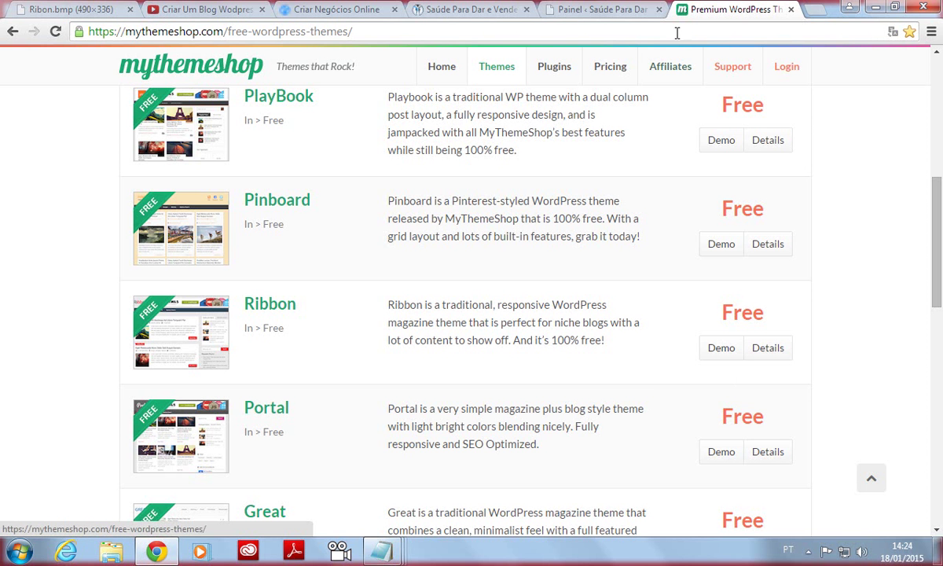
{"action": "mouse_move", "coordinate": [209, 326]}
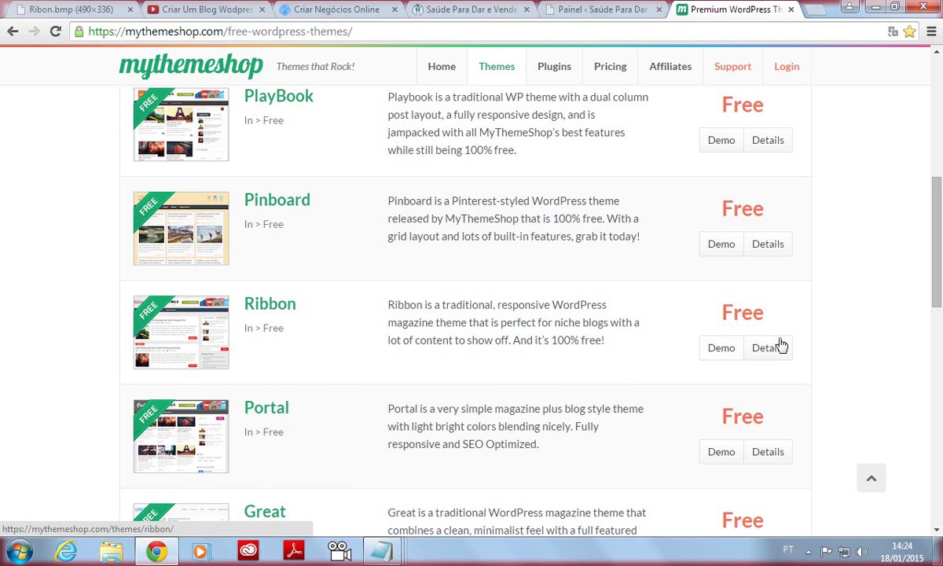
{"action": "mouse_move", "coordinate": [263, 335]}
Open the Ribbon page in English, click Download, then close the sign-up popup.
{"action": "left_click", "coordinate": [268, 308]}
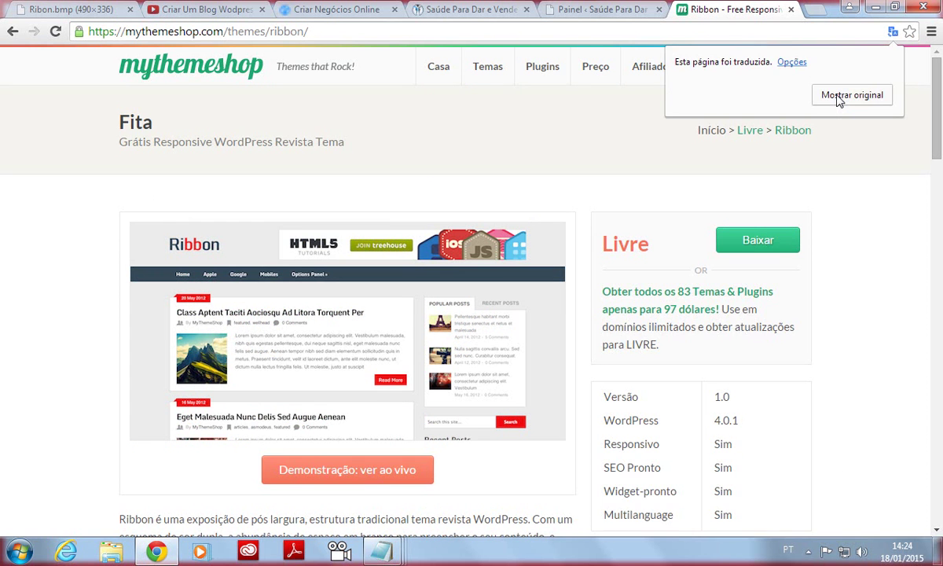
{"action": "left_click", "coordinate": [839, 98]}
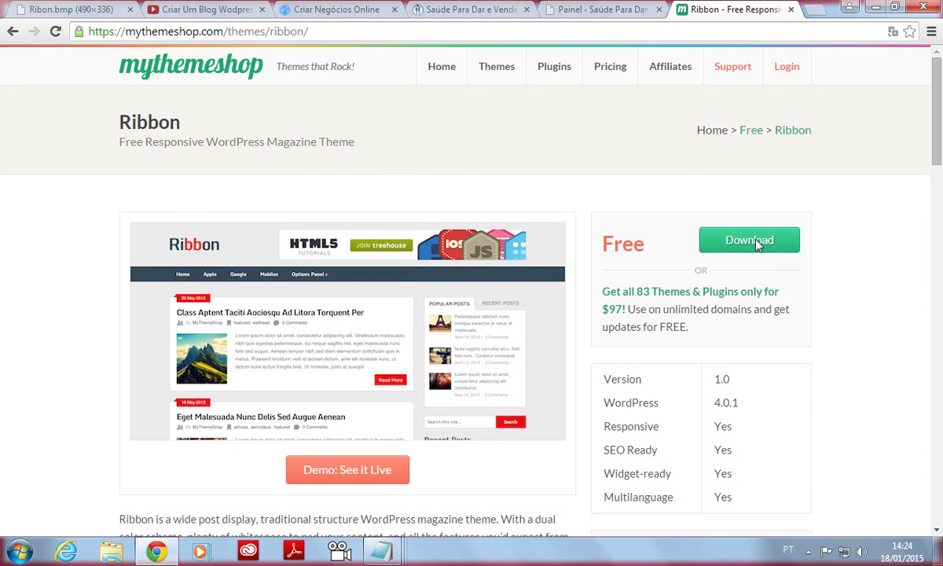
{"action": "left_click", "coordinate": [751, 241]}
{"action": "left_click", "coordinate": [318, 209]}
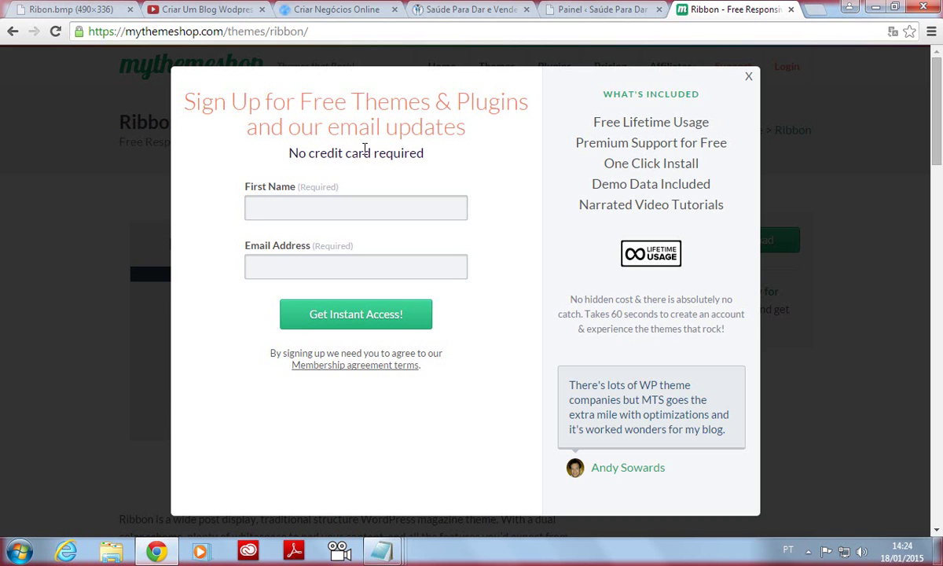
{"action": "left_click", "coordinate": [261, 205]}
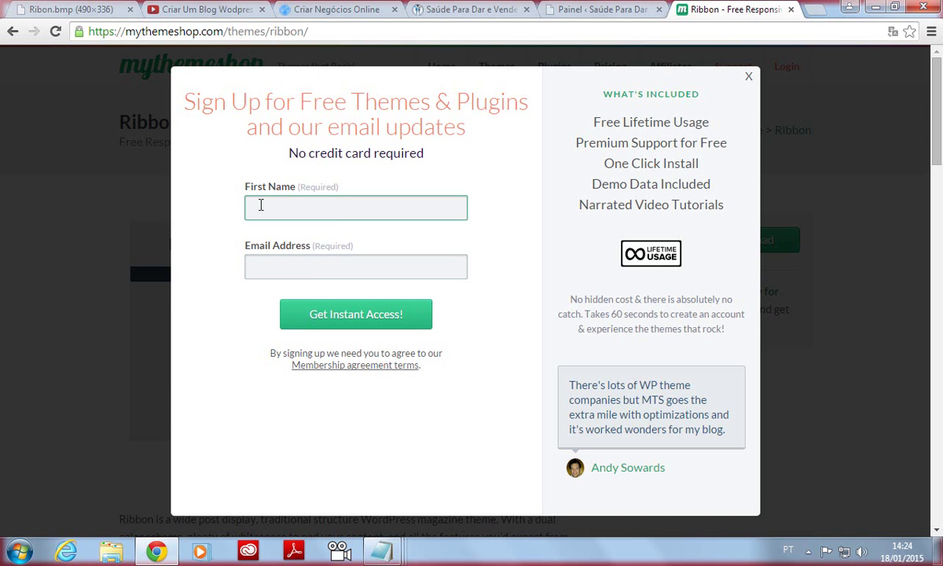
{"action": "left_click", "coordinate": [300, 270]}
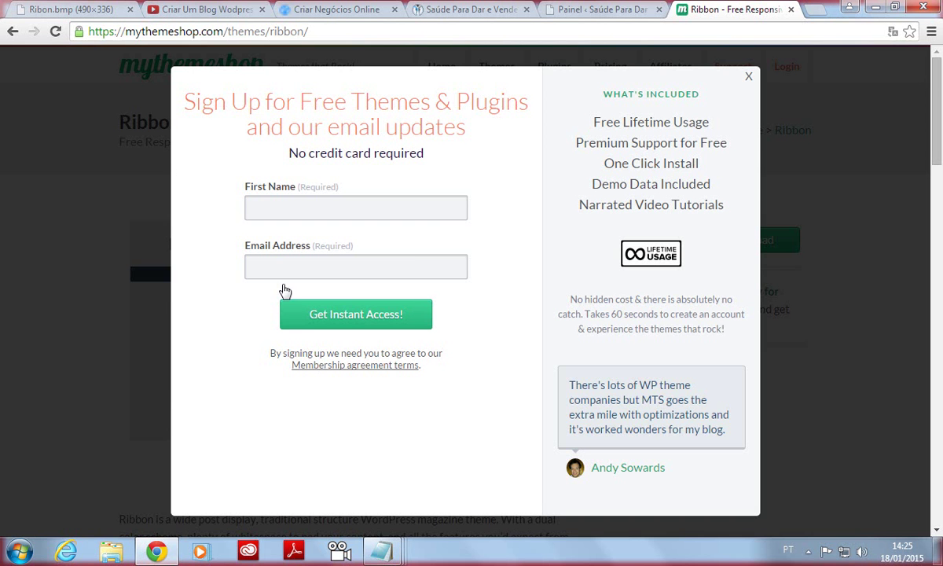
{"action": "left_click", "coordinate": [748, 81]}
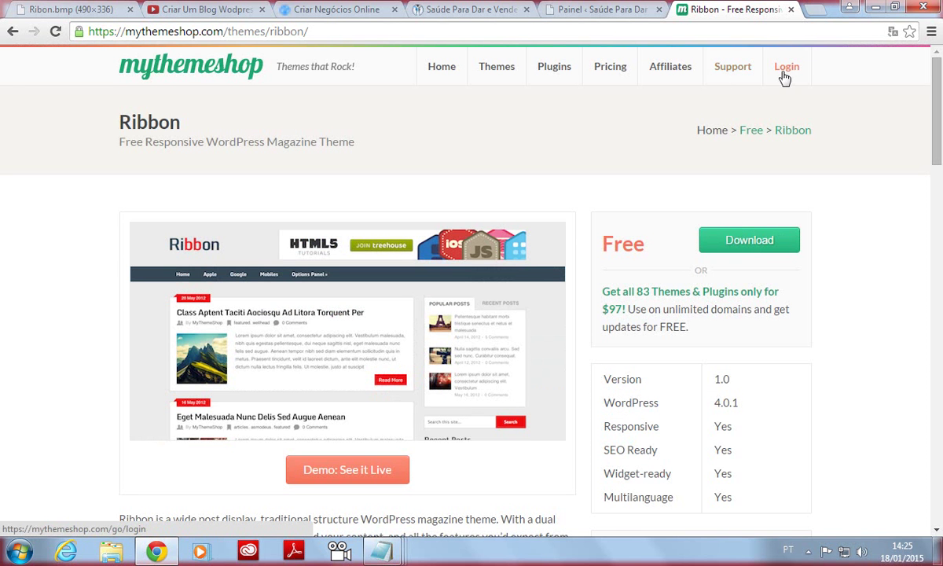
Open the MyThemeShop member login page after checking the account e-mail in the Ribon mind map.
{"action": "left_click", "coordinate": [784, 71]}
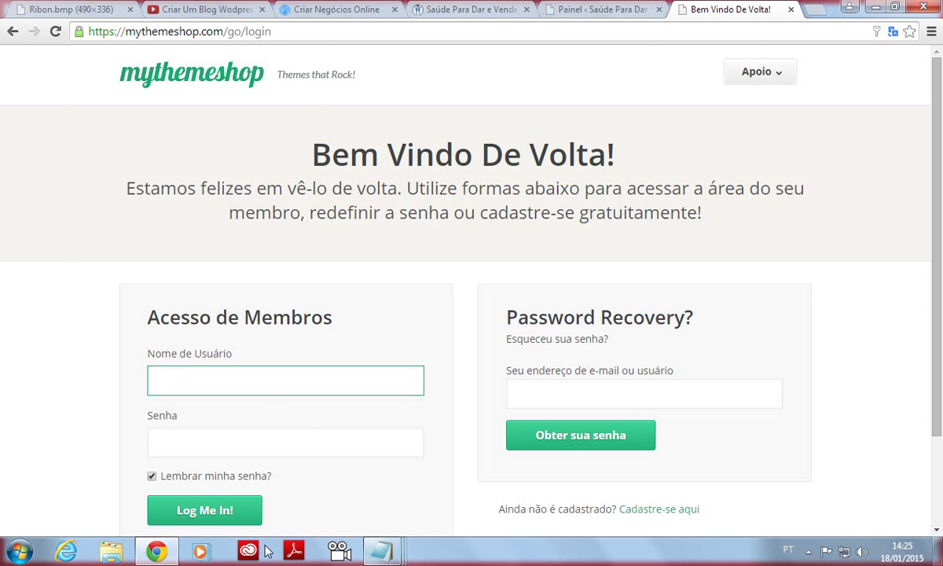
{"action": "left_click", "coordinate": [101, 10]}
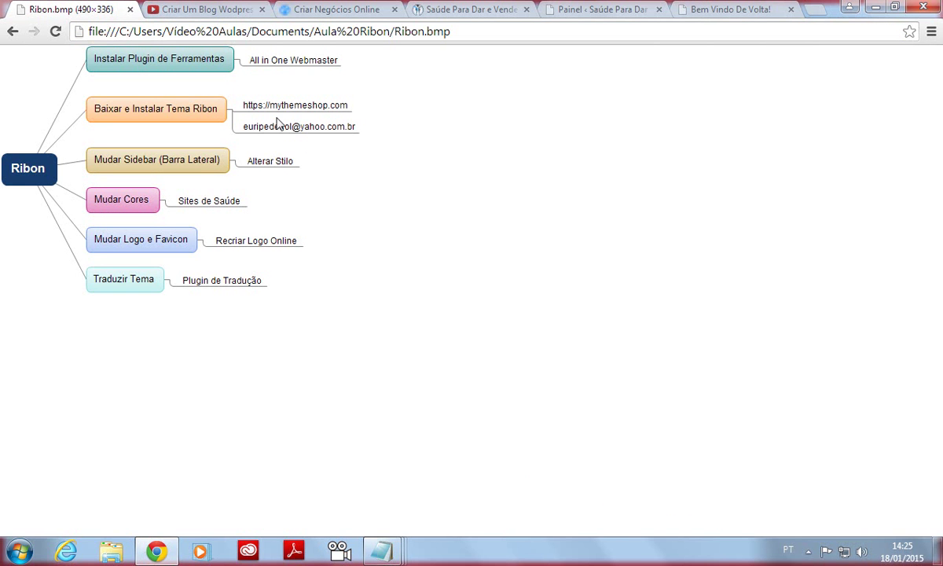
{"action": "left_click", "coordinate": [745, 14]}
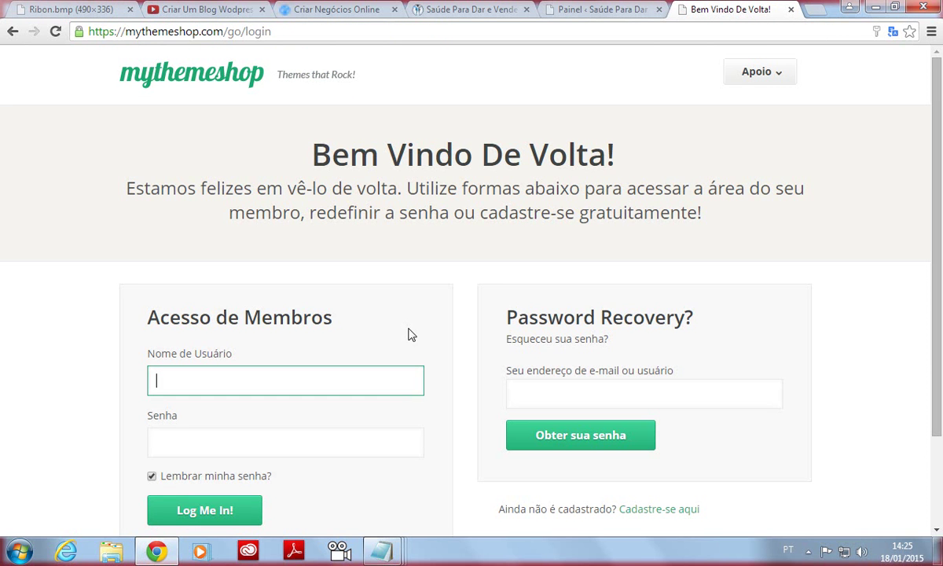
Sign in with the account username and password, with 'Lembrar minha senha' unticked.
{"action": "type", "text": "euripedes"}
{"action": "key", "text": "BackSpace"}
{"action": "key", "text": "BackSpace"}
{"action": "key", "text": "BackSpace"}
{"action": "key", "text": "BackSpace"}
{"action": "key", "text": "BackSpace"}
{"action": "key", "text": "BackSpace"}
{"action": "key", "text": "BackSpace"}
{"action": "key", "text": "BackSpace"}
{"action": "type", "text": "Euripedes"}
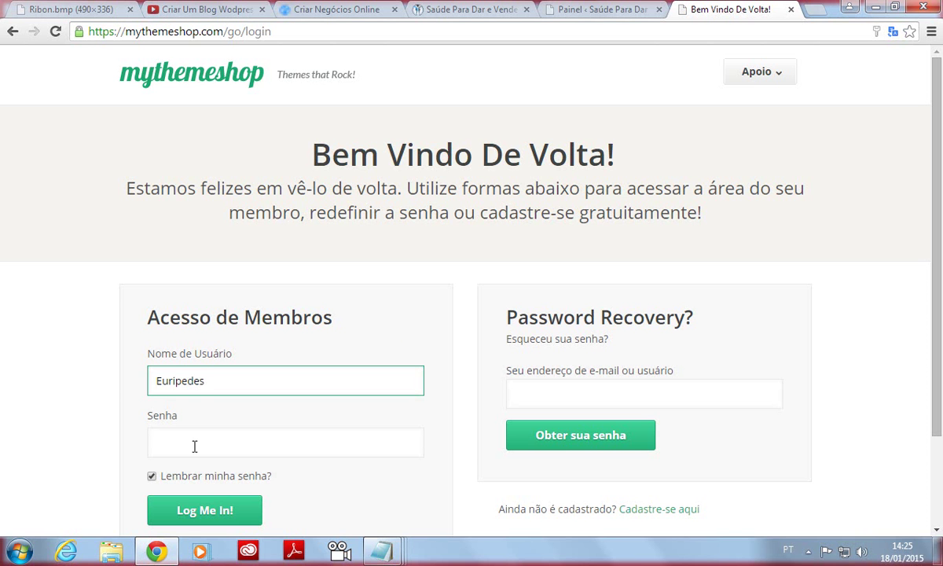
{"action": "left_click", "coordinate": [173, 442]}
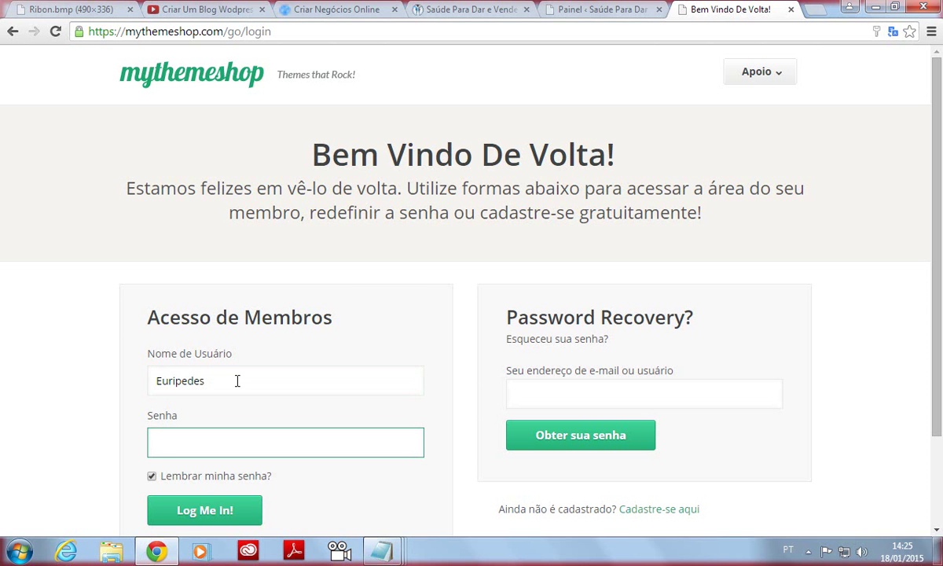
{"action": "type", "text": "••••••••••"}
{"action": "left_click", "coordinate": [151, 476]}
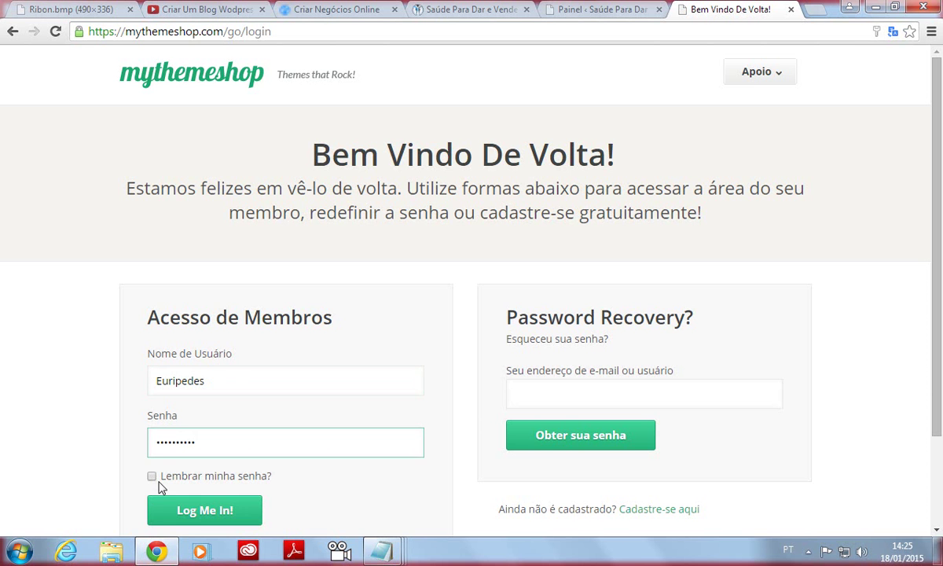
{"action": "left_click", "coordinate": [198, 525]}
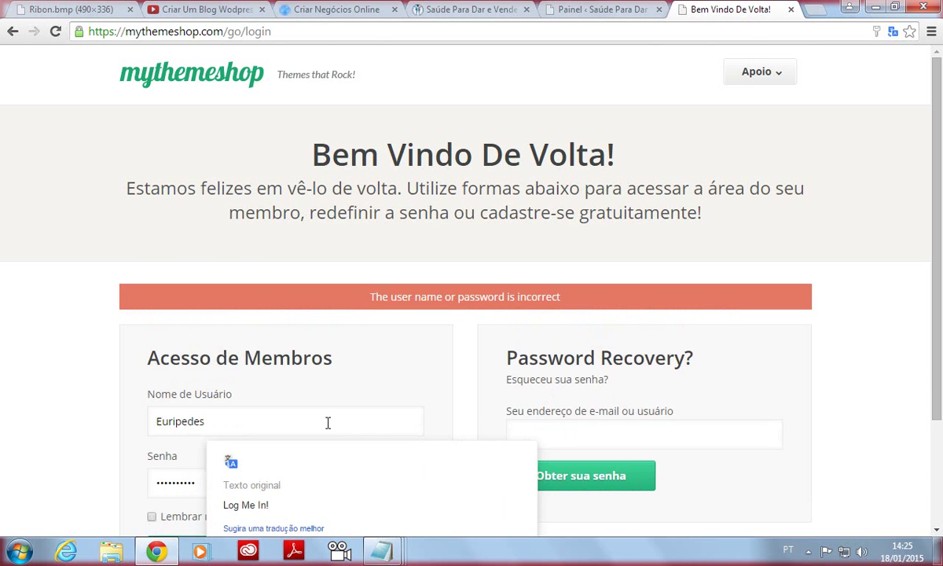
After the rejection, replace the username with the account's e-mail address.
{"action": "scroll", "coordinate": [921, 221], "scroll_direction": "down", "scroll_amount": 3}
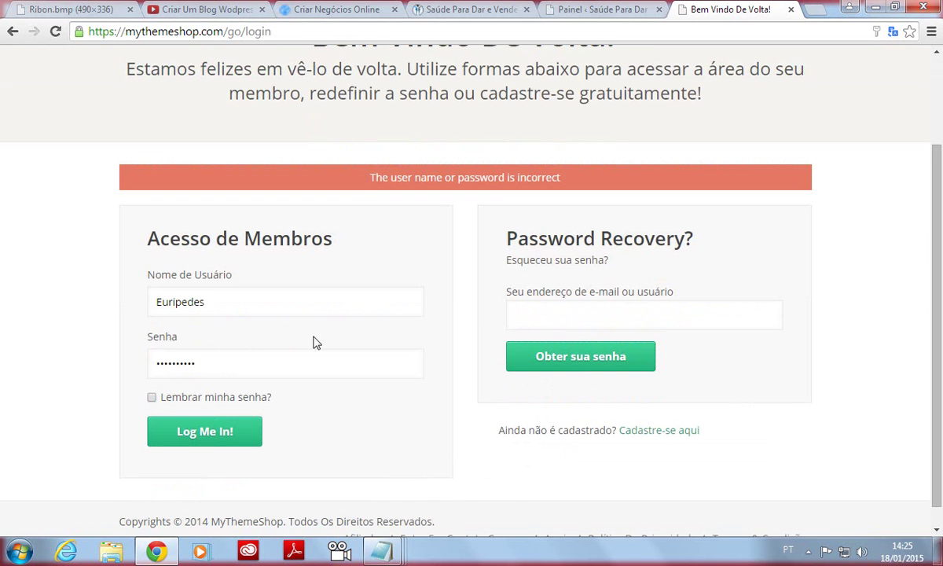
{"action": "double_click", "coordinate": [196, 300]}
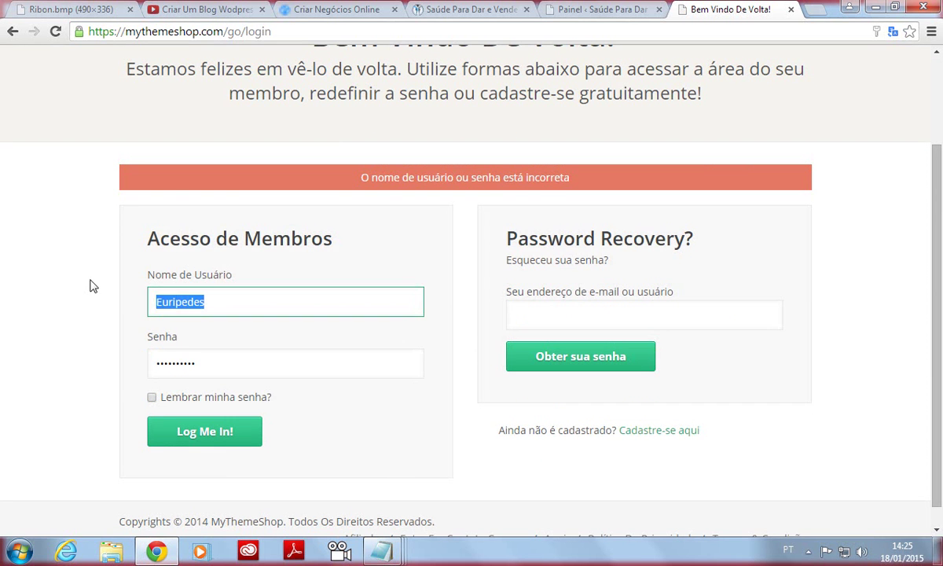
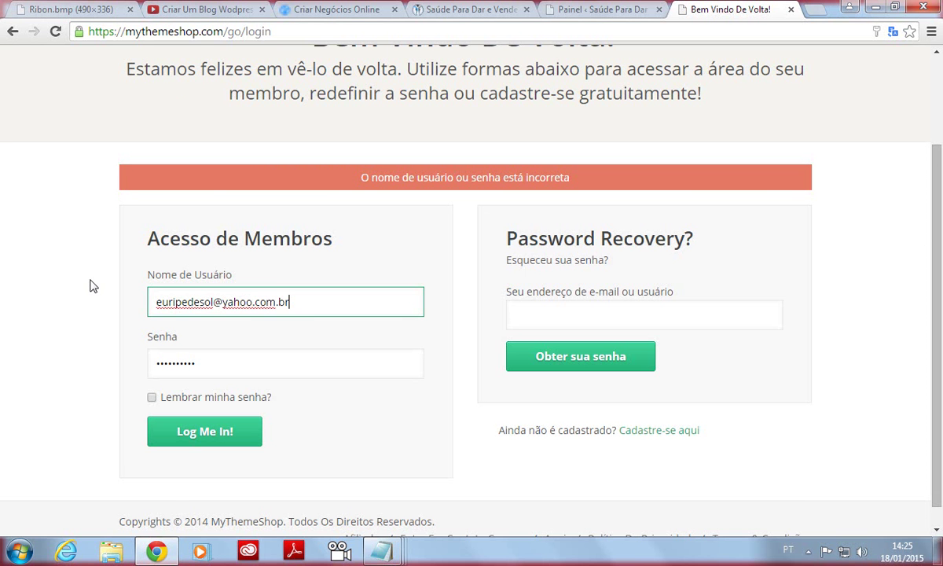
Retry the login using the e-mail, restore the original English page, and reach the member area.
{"action": "left_click", "coordinate": [196, 440]}
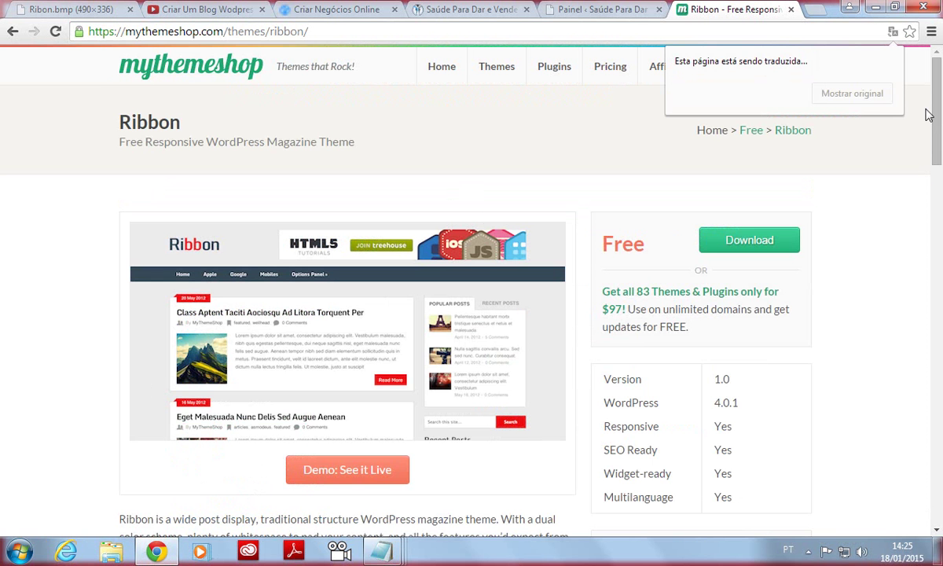
{"action": "left_click", "coordinate": [868, 101]}
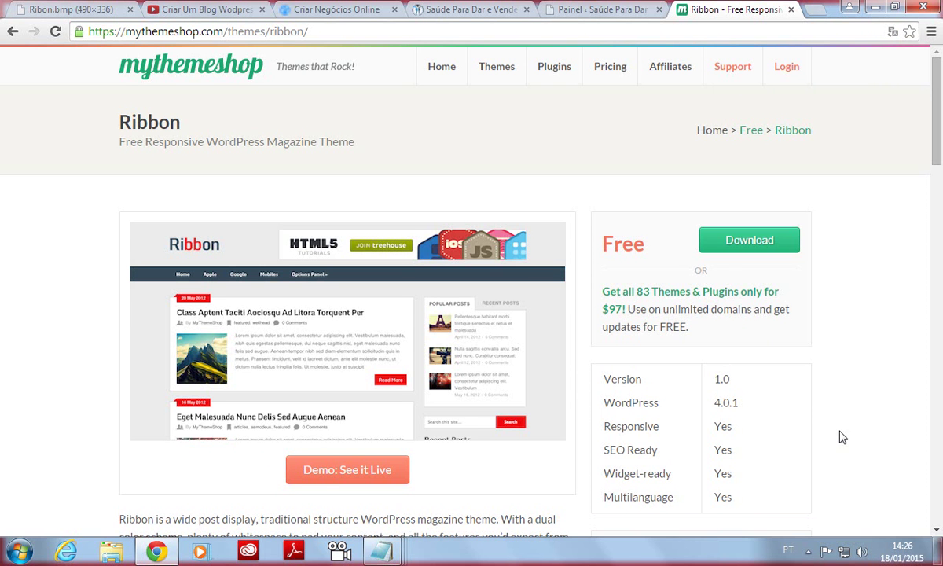
{"action": "left_click_drag", "start_coordinate": [937, 95], "coordinate": [937, 63]}
{"action": "left_click", "coordinate": [787, 67]}
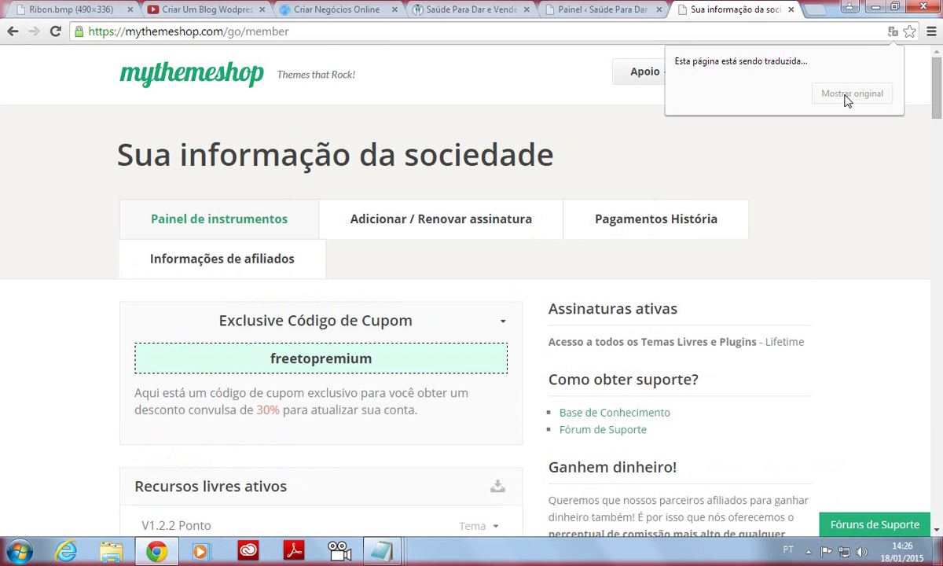
Expand Ribbon v1.0 under Active Free Resources and download its theme files as ribbon (2).zip.
{"action": "left_click", "coordinate": [847, 96]}
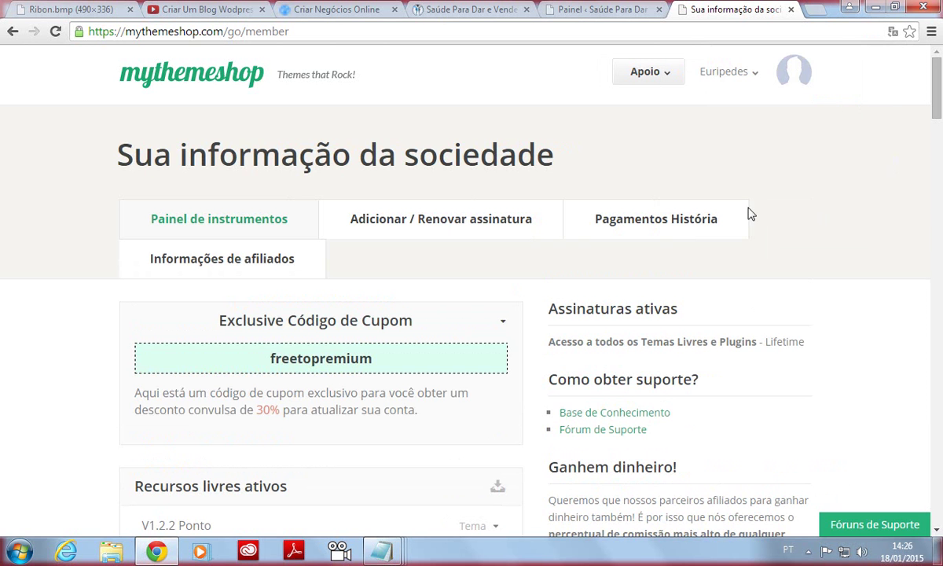
{"action": "mouse_move", "coordinate": [705, 94]}
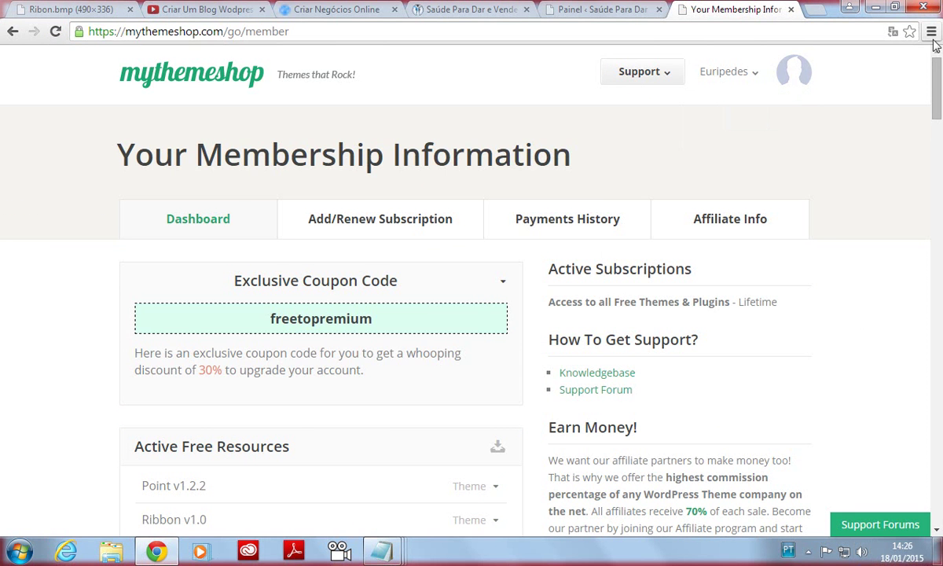
{"action": "scroll", "coordinate": [822, 181], "scroll_direction": "down", "scroll_amount": 3}
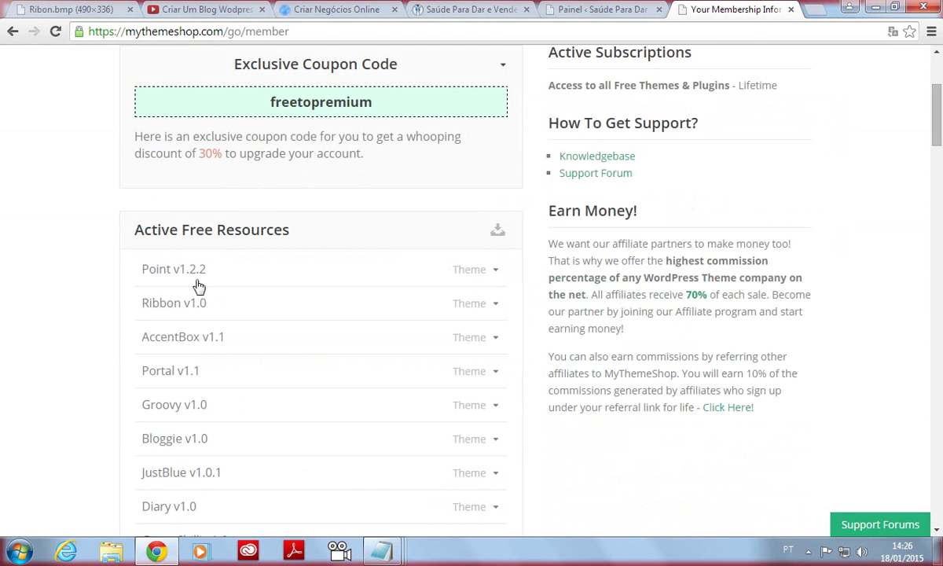
{"action": "mouse_move", "coordinate": [190, 308]}
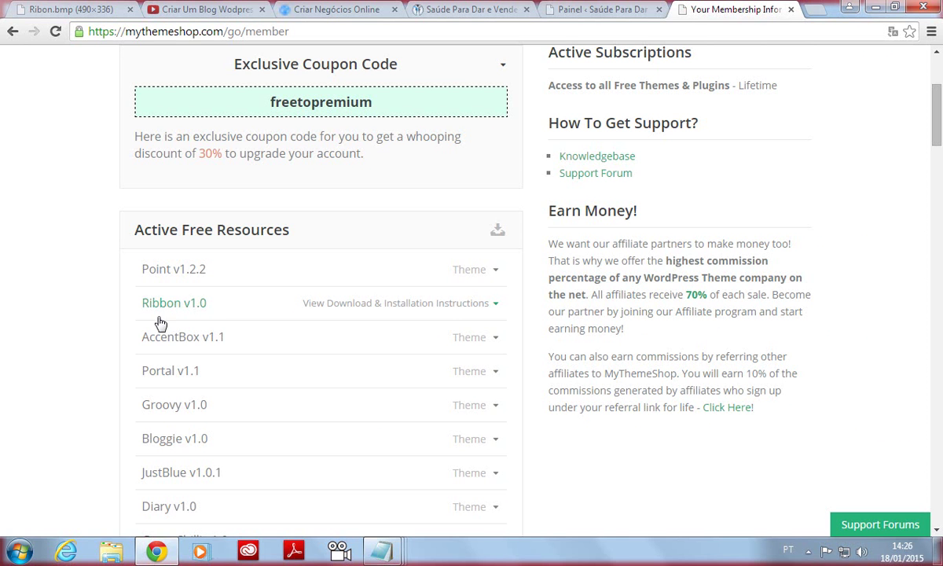
{"action": "left_click", "coordinate": [166, 311]}
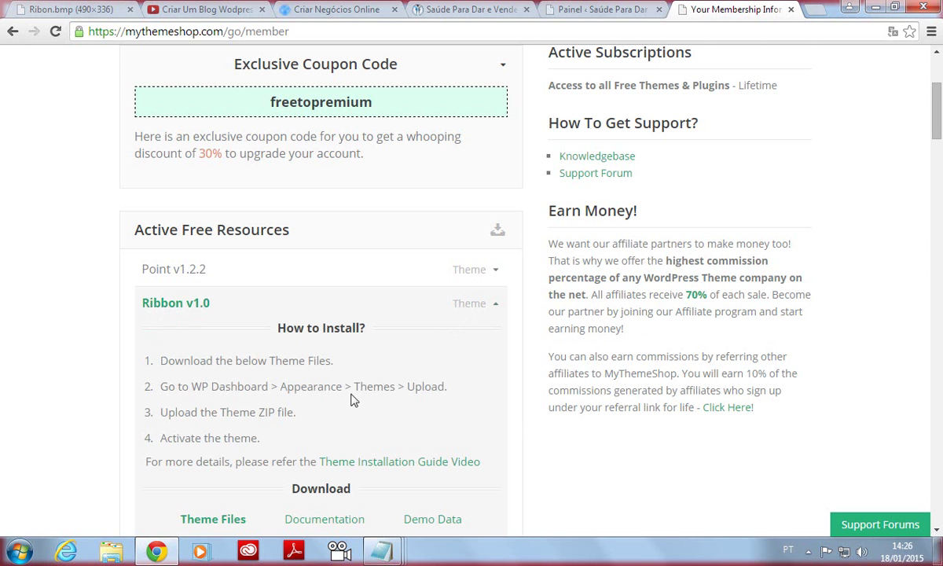
{"action": "scroll", "coordinate": [184, 404], "scroll_direction": "down", "scroll_amount": 5}
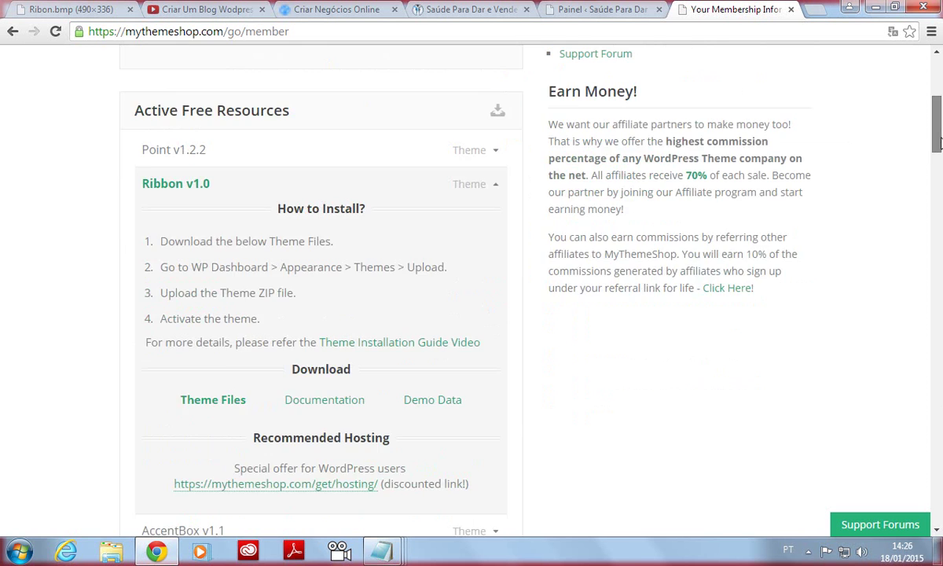
{"action": "left_click", "coordinate": [211, 314]}
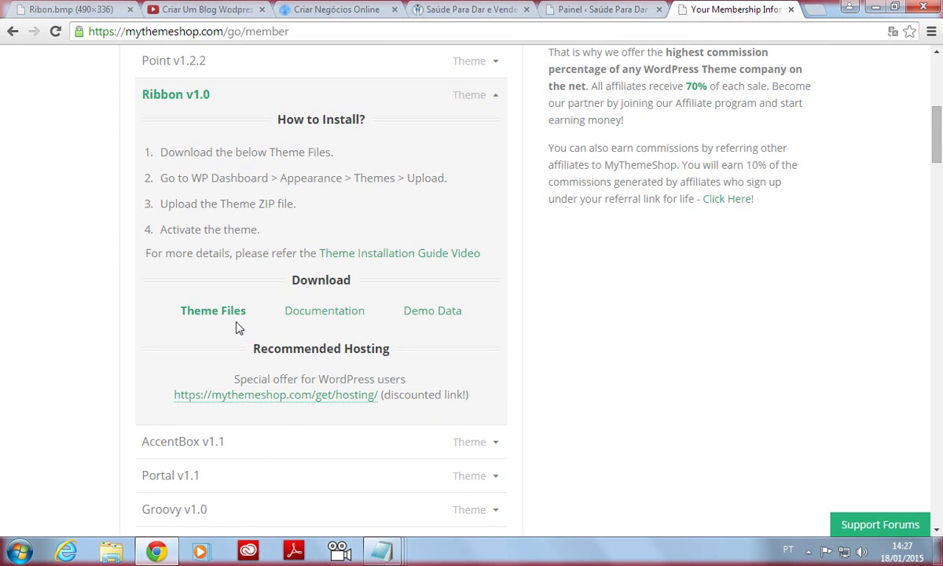
{"action": "left_click", "coordinate": [210, 312]}
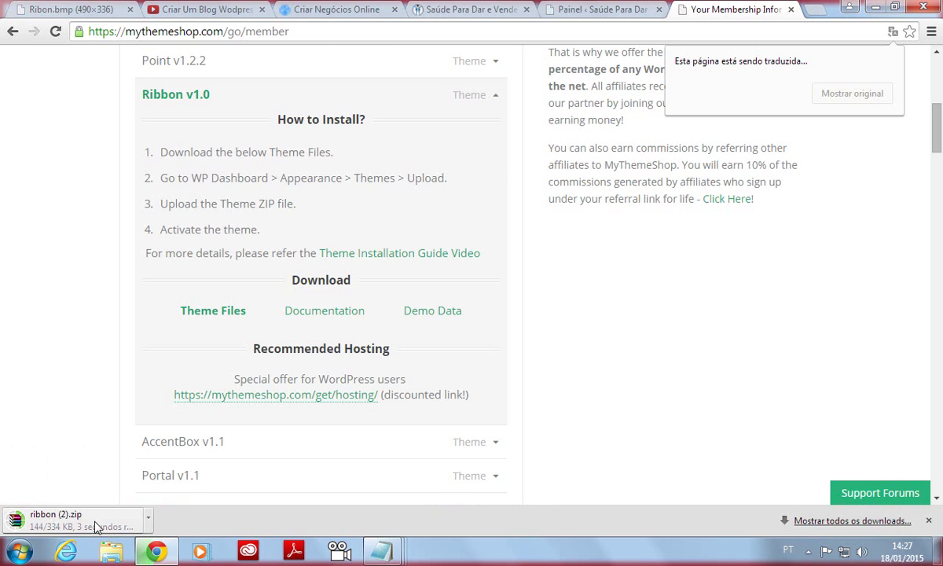
{"action": "scroll", "coordinate": [122, 480], "scroll_direction": "up", "scroll_amount": 1}
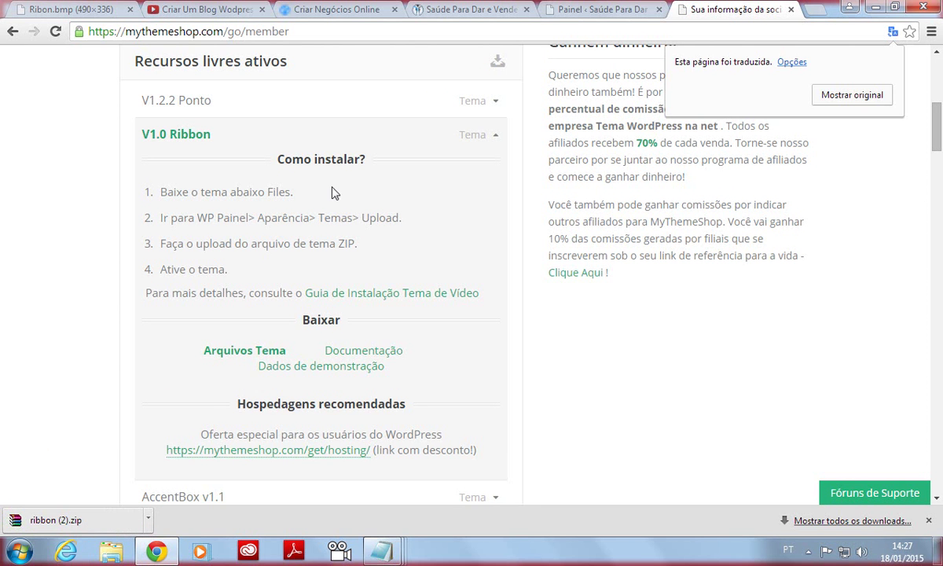
{"action": "left_click", "coordinate": [586, 11]}
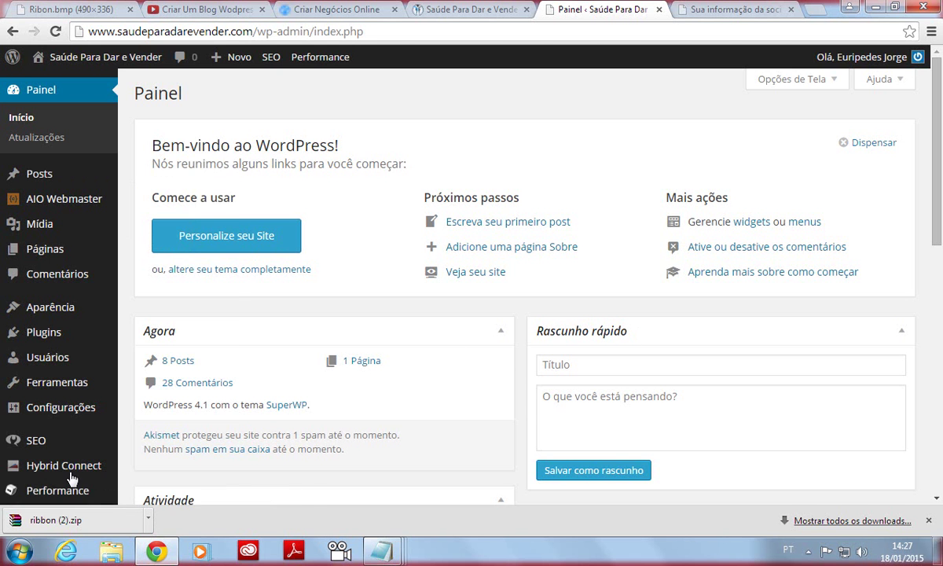
Go to Aparência > Temas and open Adicionar Novo, annotating the add and upload options.
{"action": "mouse_move", "coordinate": [63, 314]}
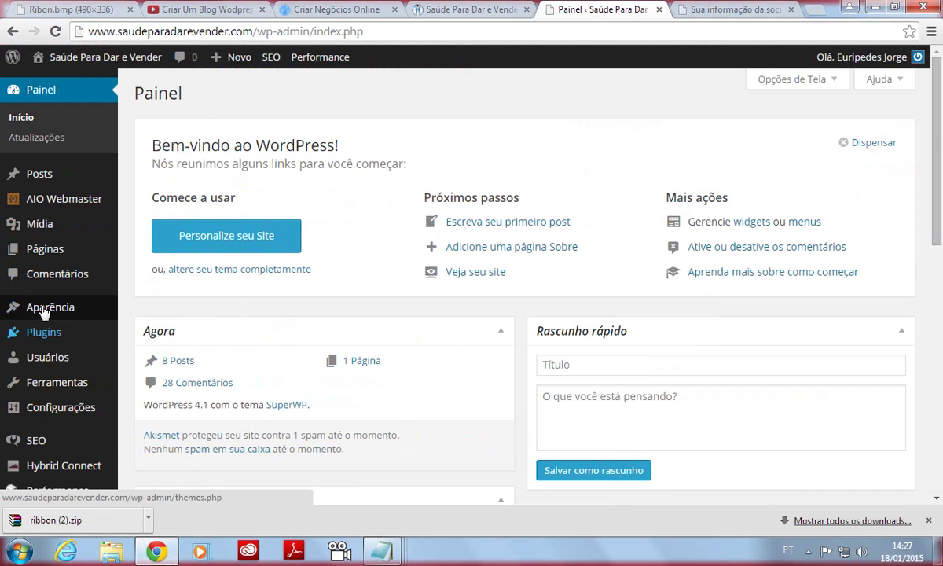
{"action": "mouse_move", "coordinate": [87, 279]}
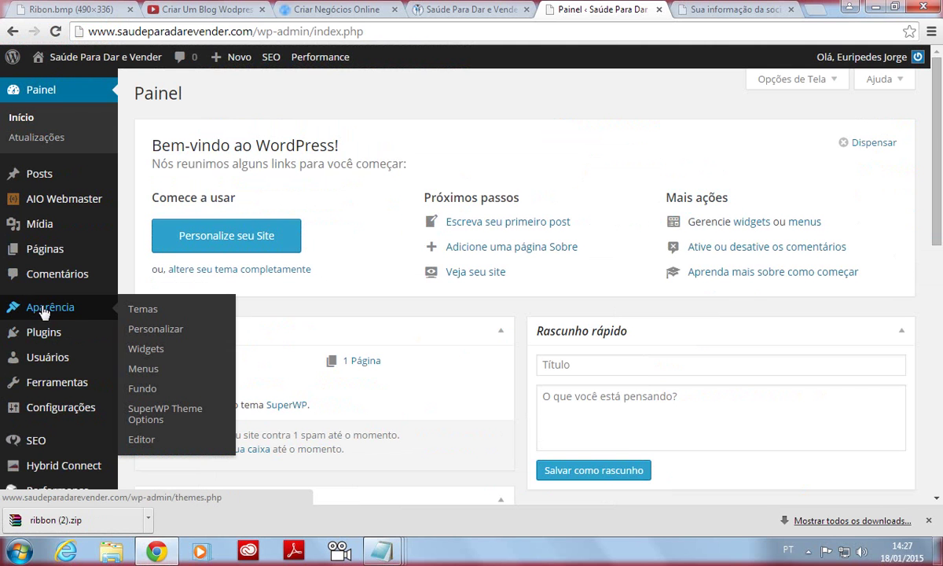
{"action": "left_click", "coordinate": [155, 317]}
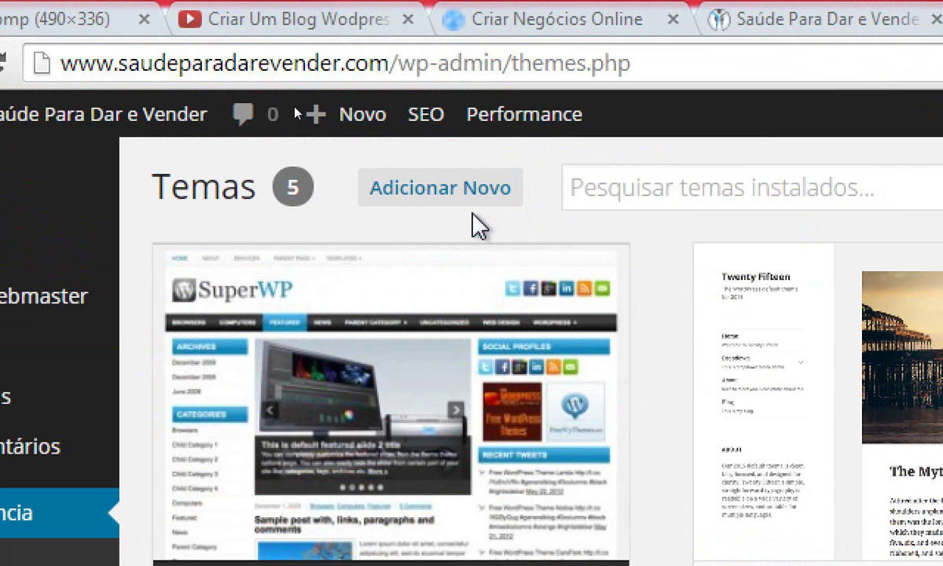
{"action": "mouse_move", "coordinate": [480, 217]}
{"action": "left_mouse_down"}
{"action": "mouse_move", "coordinate": [537, 200]}
{"action": "mouse_move", "coordinate": [424, 217]}
{"action": "left_mouse_up"}
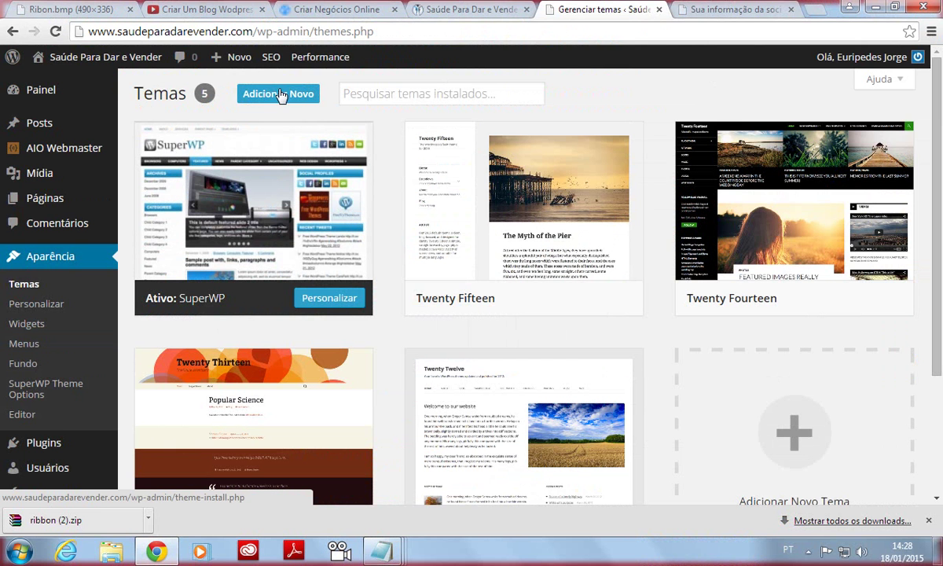
{"action": "left_click", "coordinate": [281, 93]}
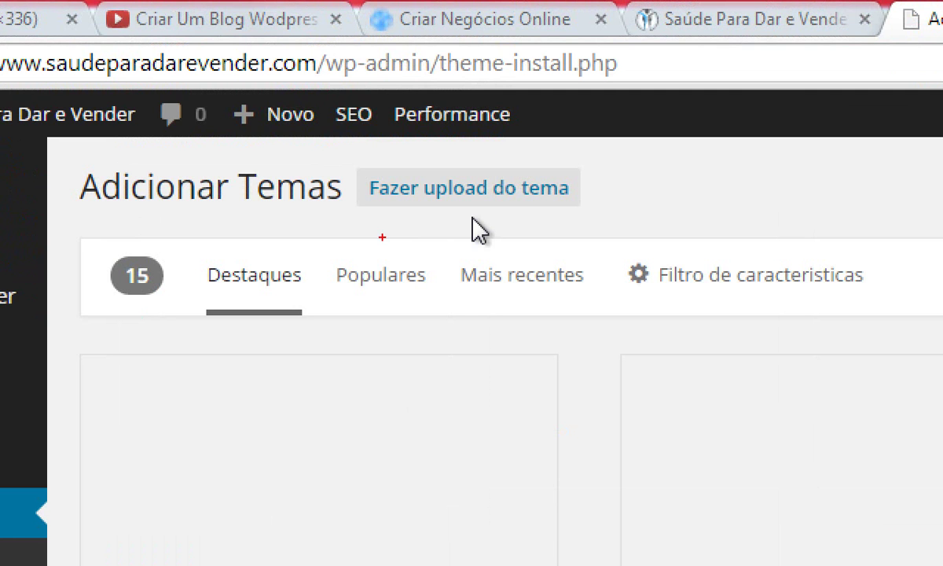
{"action": "mouse_move", "coordinate": [382, 237]}
{"action": "left_mouse_down"}
{"action": "mouse_move", "coordinate": [673, 235]}
{"action": "mouse_move", "coordinate": [537, 136]}
{"action": "mouse_move", "coordinate": [397, 232]}
{"action": "mouse_move", "coordinate": [441, 220]}
{"action": "left_mouse_up"}
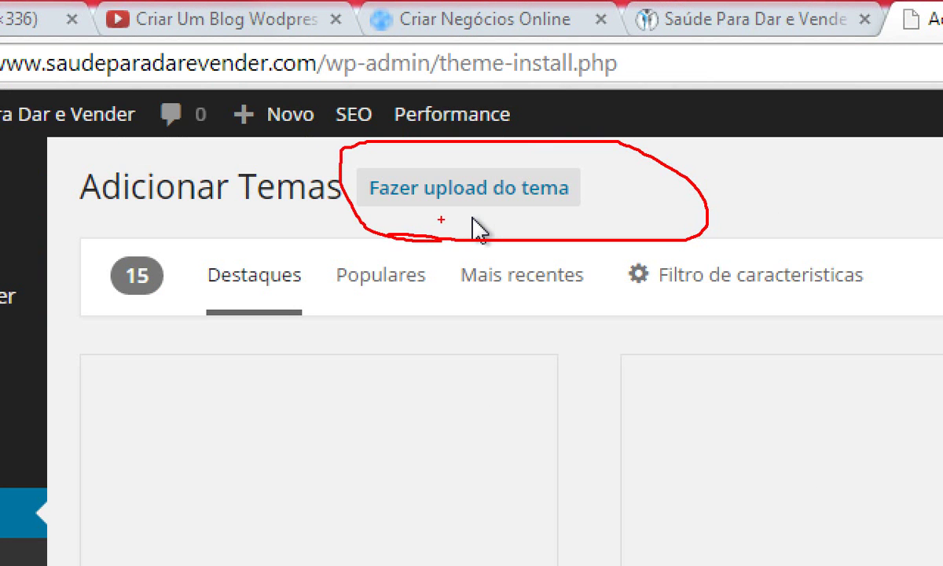
{"action": "key", "text": "Escape"}
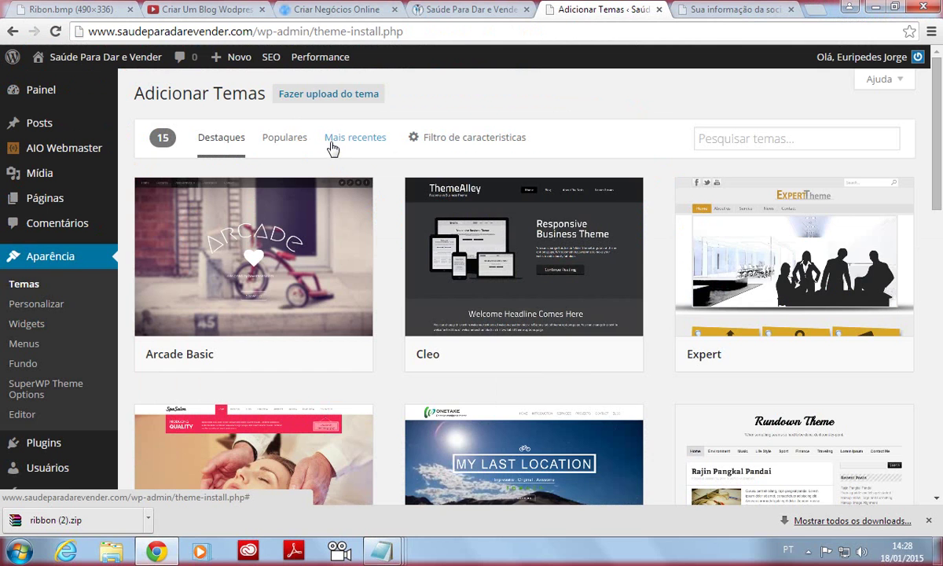
Open the theme upload form and browse the Downloads folder for ribbon (2).zip.
{"action": "left_click", "coordinate": [316, 94]}
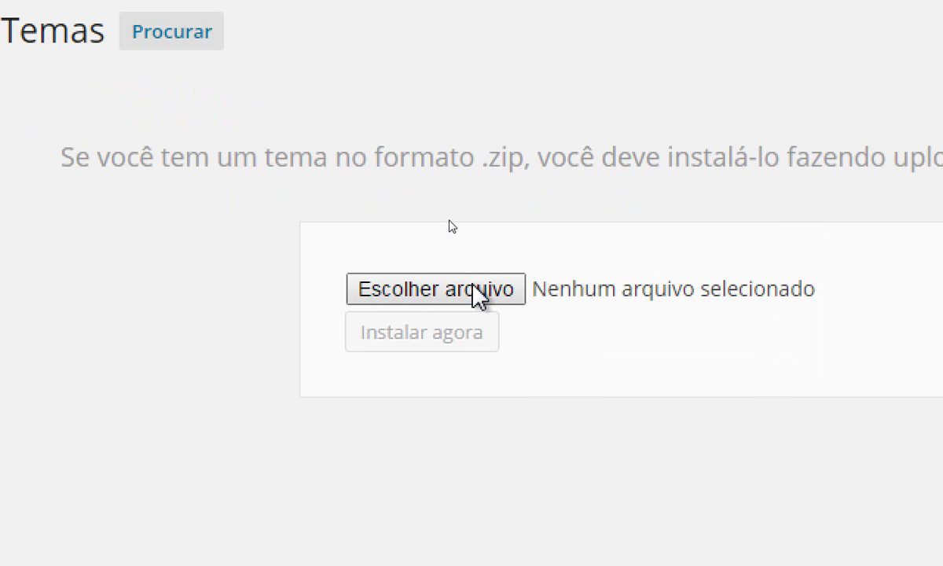
{"action": "left_click", "coordinate": [446, 323]}
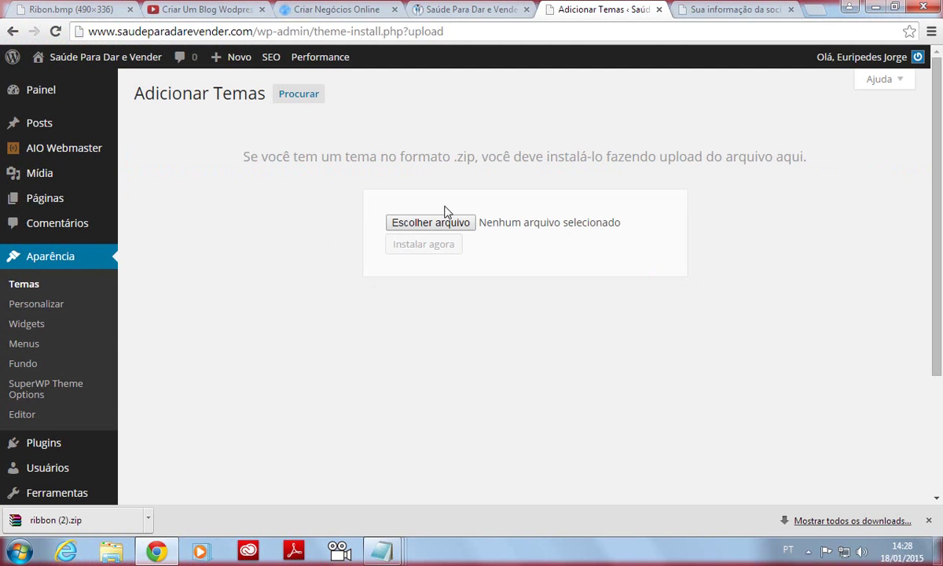
{"action": "left_click", "coordinate": [441, 225]}
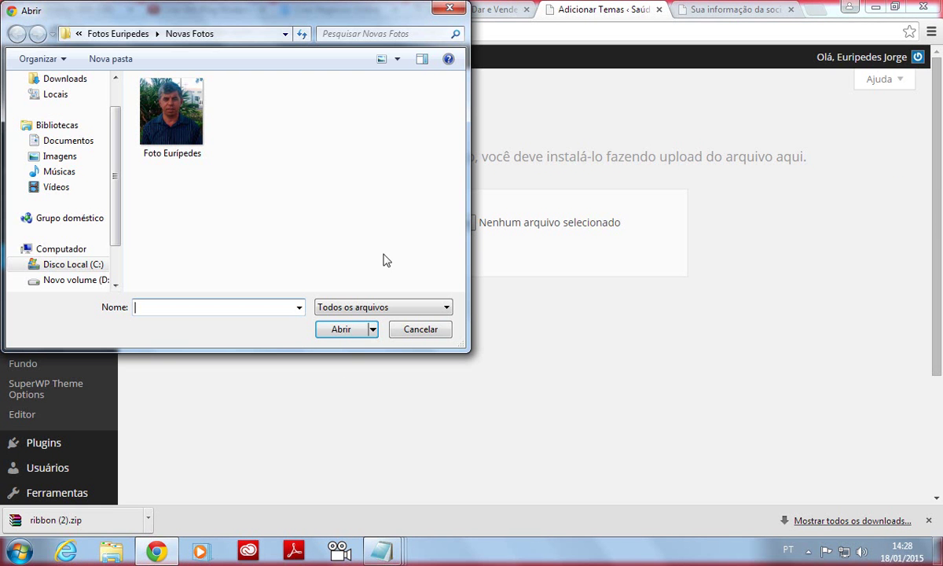
{"action": "scroll", "coordinate": [110, 169], "scroll_direction": "up", "scroll_amount": 1}
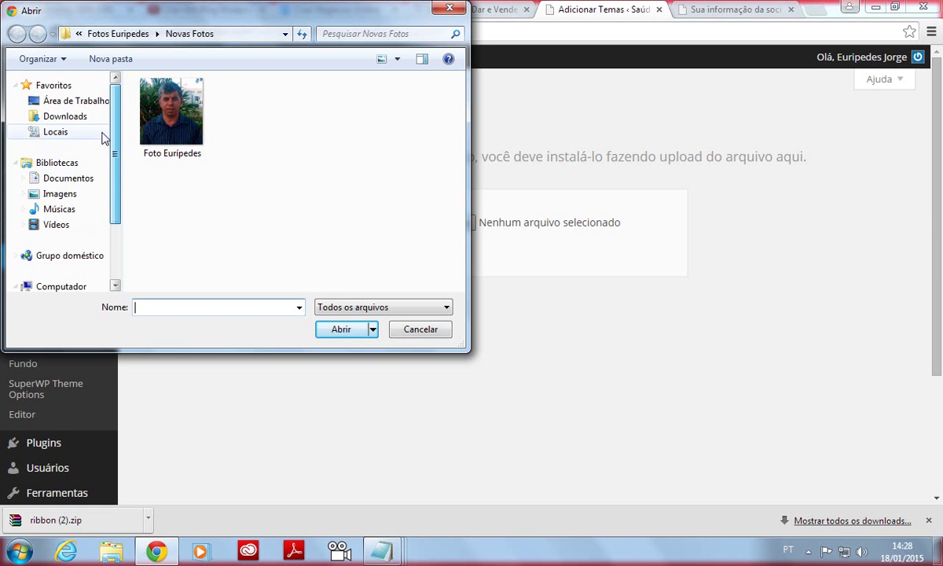
{"action": "left_click", "coordinate": [75, 119]}
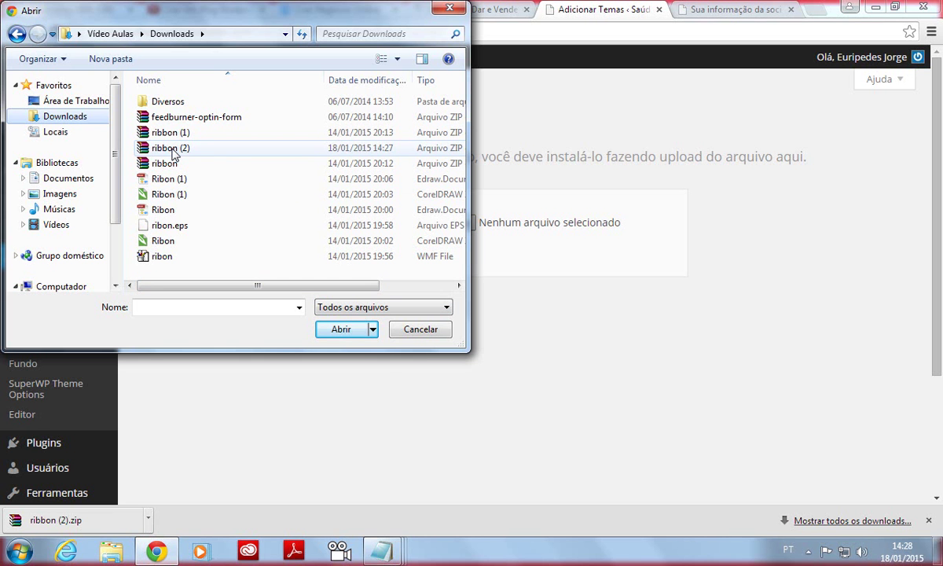
{"action": "left_click", "coordinate": [180, 149]}
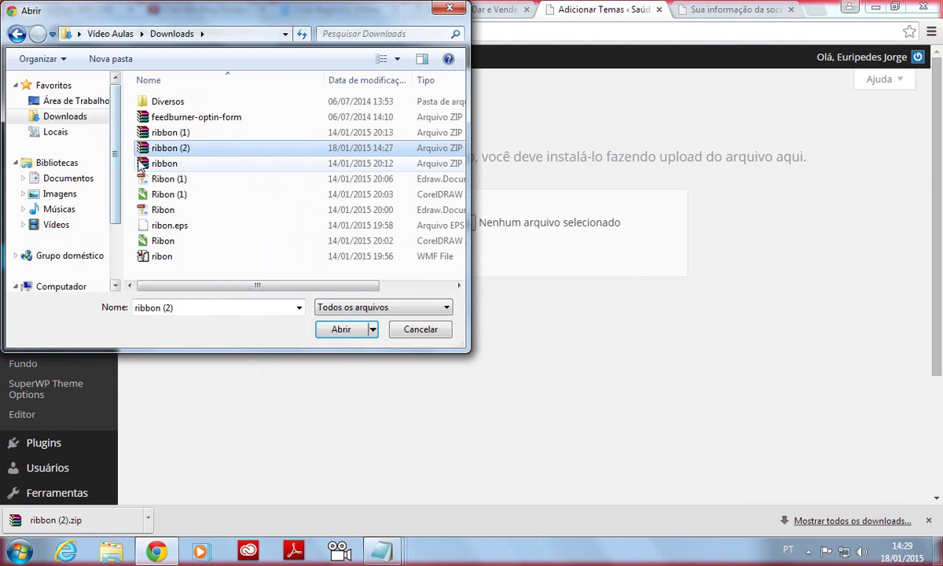
Confirm ribbon (2).zip as the theme file and install it with Instalar agora.
{"action": "left_click", "coordinate": [167, 148]}
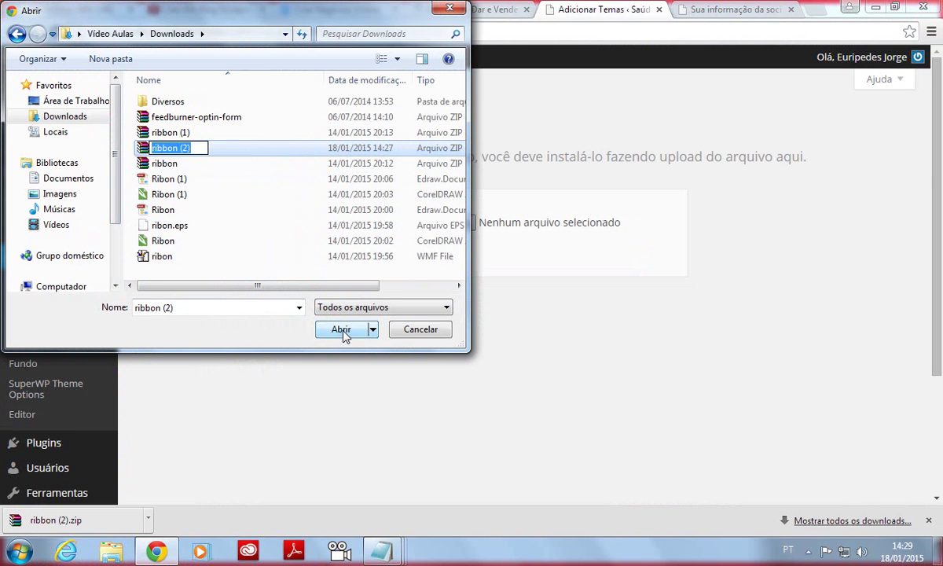
{"action": "left_click", "coordinate": [253, 194]}
{"action": "left_click", "coordinate": [199, 150]}
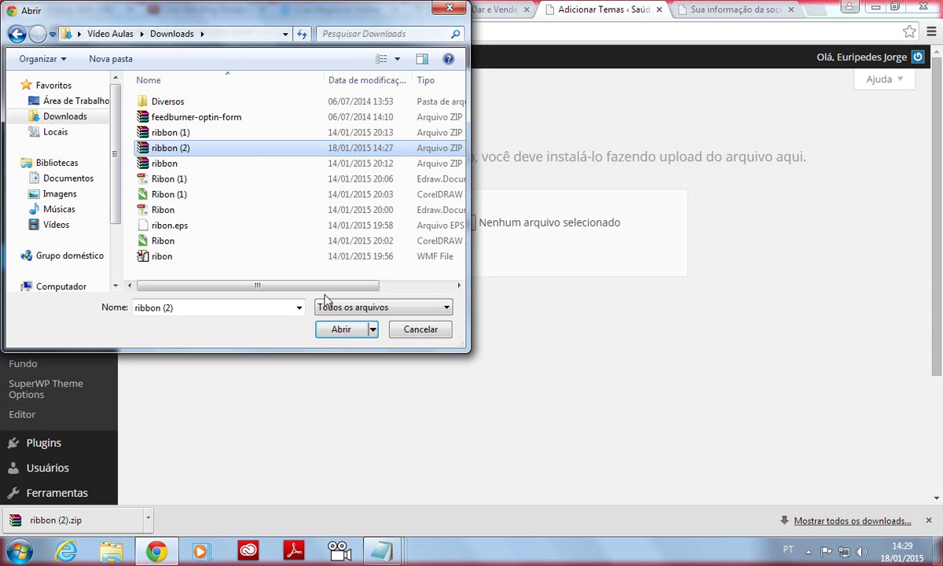
{"action": "left_click", "coordinate": [344, 329]}
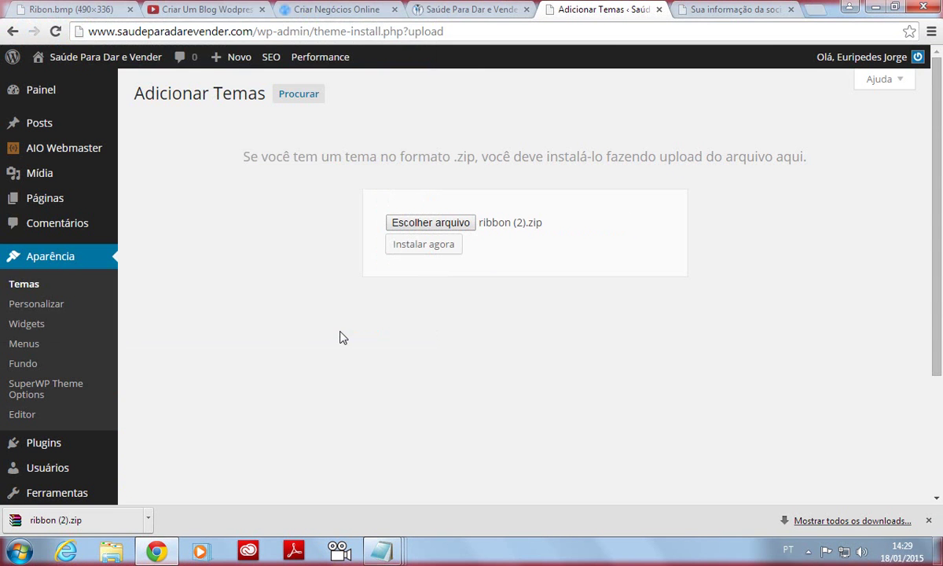
{"action": "left_click", "coordinate": [427, 249]}
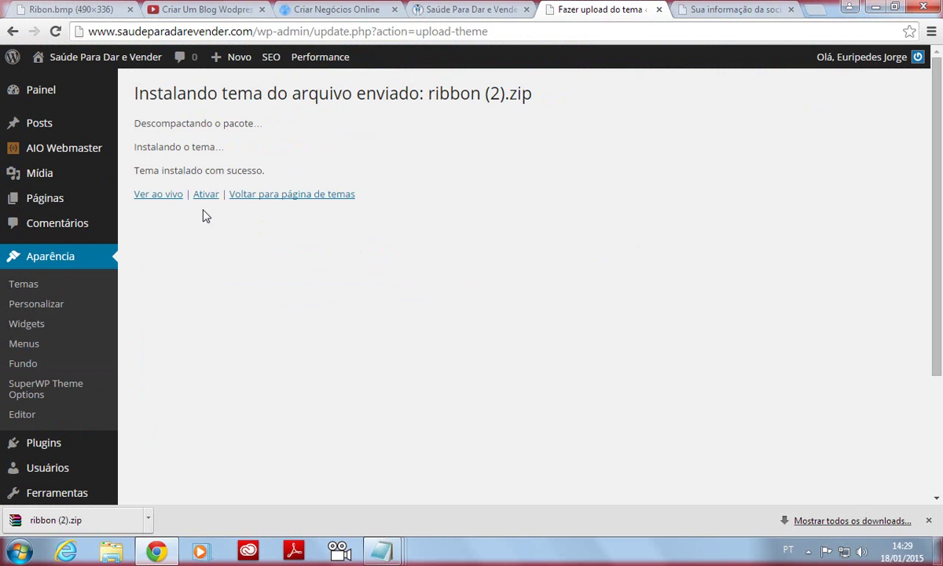
Activate the Ribbon theme, dismiss its Awesomeness welcome popup, and go to the blog's front page.
{"action": "left_click", "coordinate": [207, 196]}
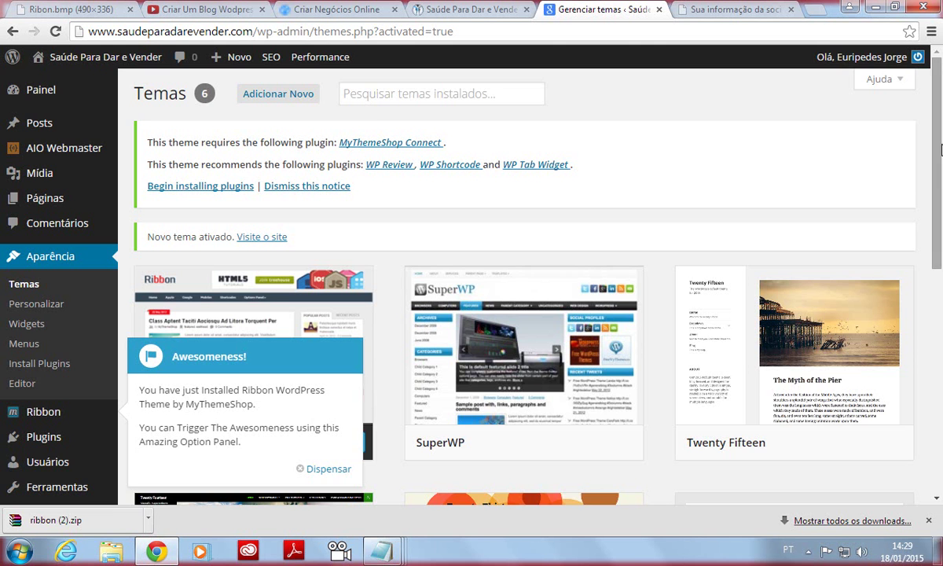
{"action": "scroll", "coordinate": [376, 414], "scroll_direction": "down", "scroll_amount": 1}
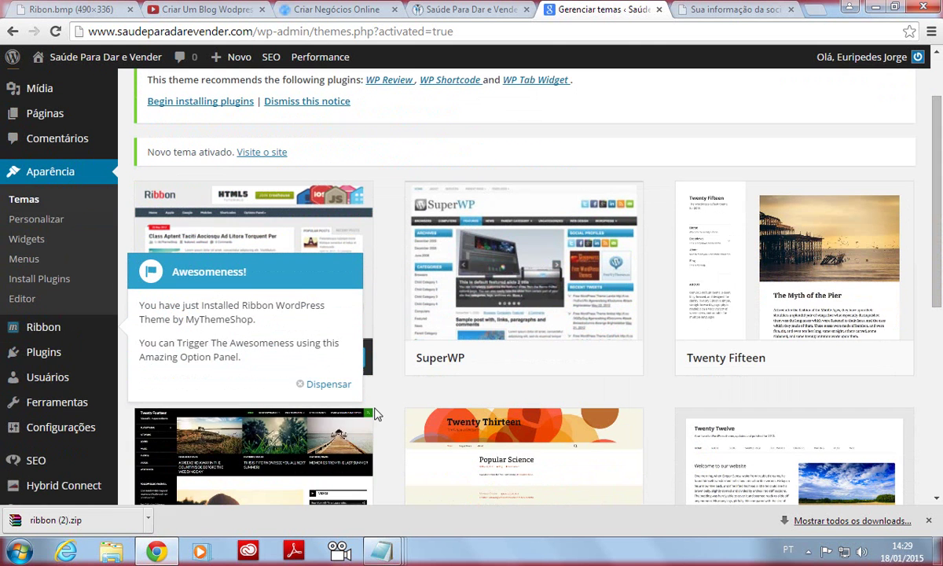
{"action": "left_click", "coordinate": [323, 385]}
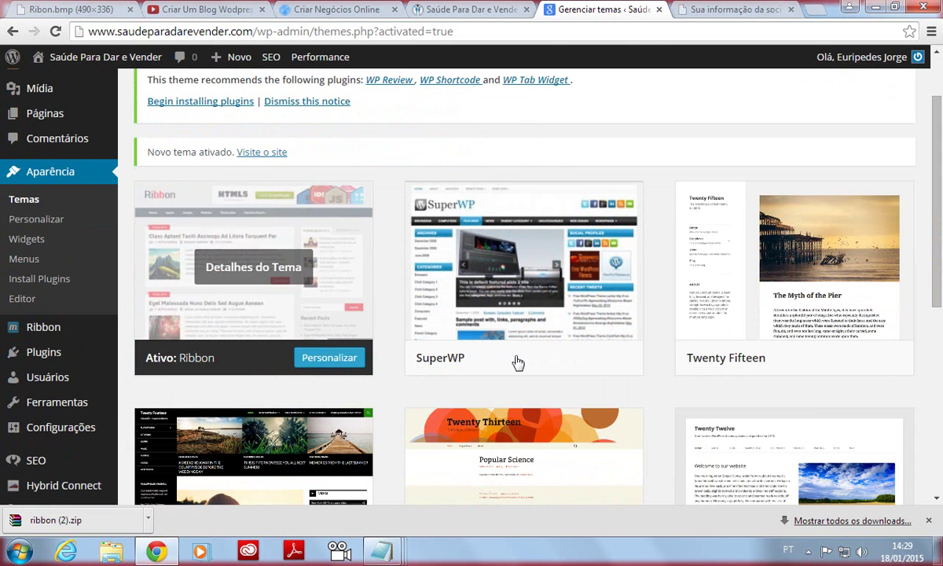
{"action": "left_click_drag", "start_coordinate": [938, 210], "coordinate": [465, 34]}
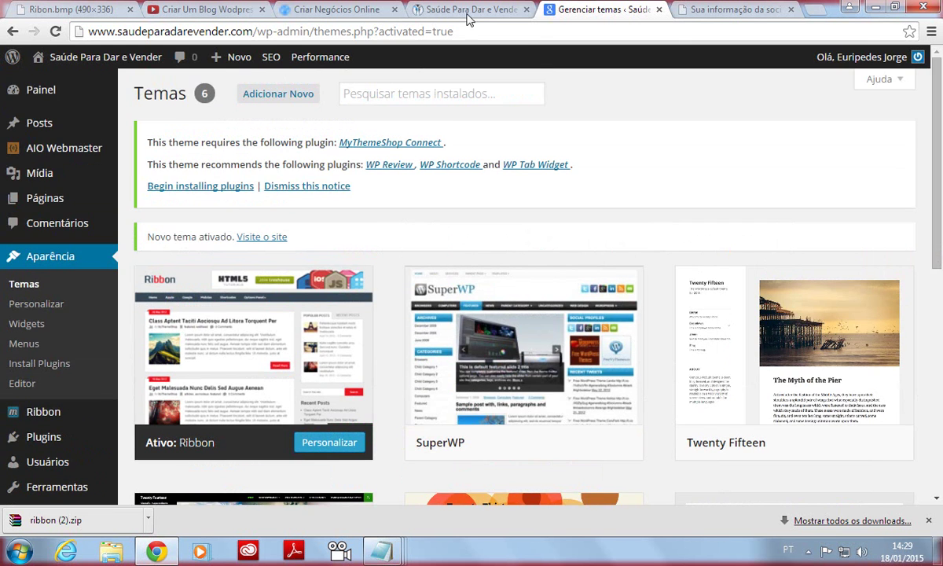
{"action": "left_click", "coordinate": [439, 10]}
Reload the Saúde Para Dar e Vender homepage and scroll through it under the Ribbon theme.
{"action": "left_click", "coordinate": [55, 31]}
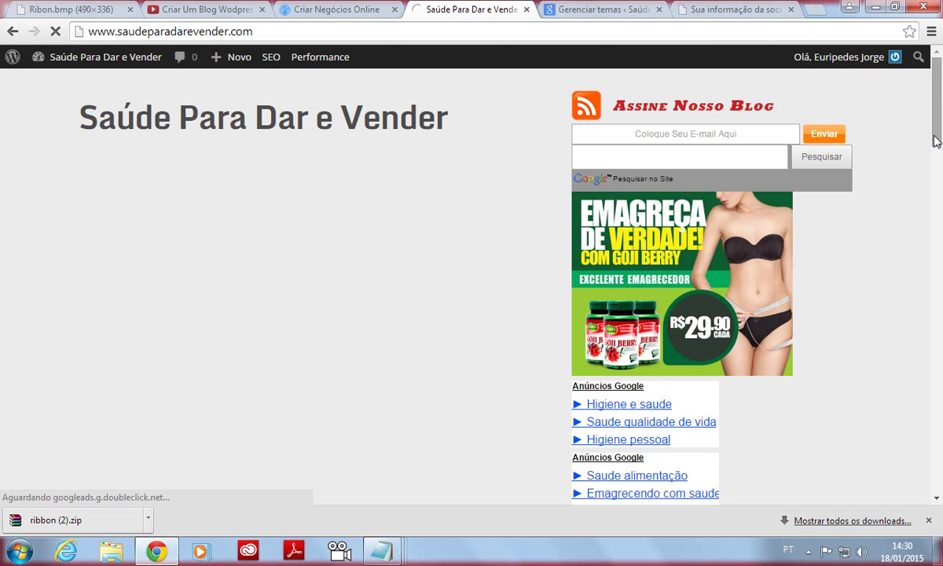
{"action": "scroll", "coordinate": [926, 228], "scroll_direction": "down", "scroll_amount": 10}
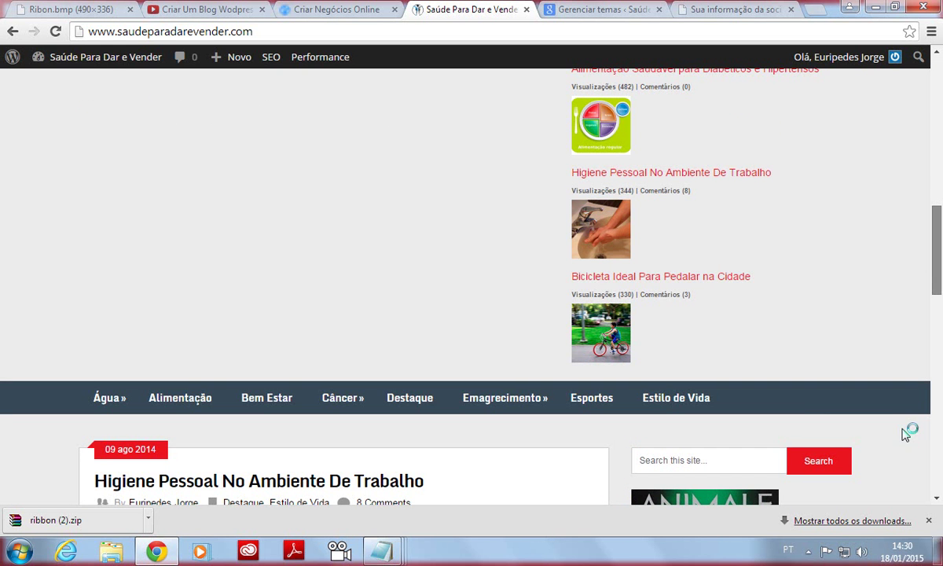
{"action": "scroll", "coordinate": [894, 315], "scroll_direction": "down", "scroll_amount": 3}
{"action": "left_click_drag", "start_coordinate": [937, 305], "coordinate": [934, 102]}
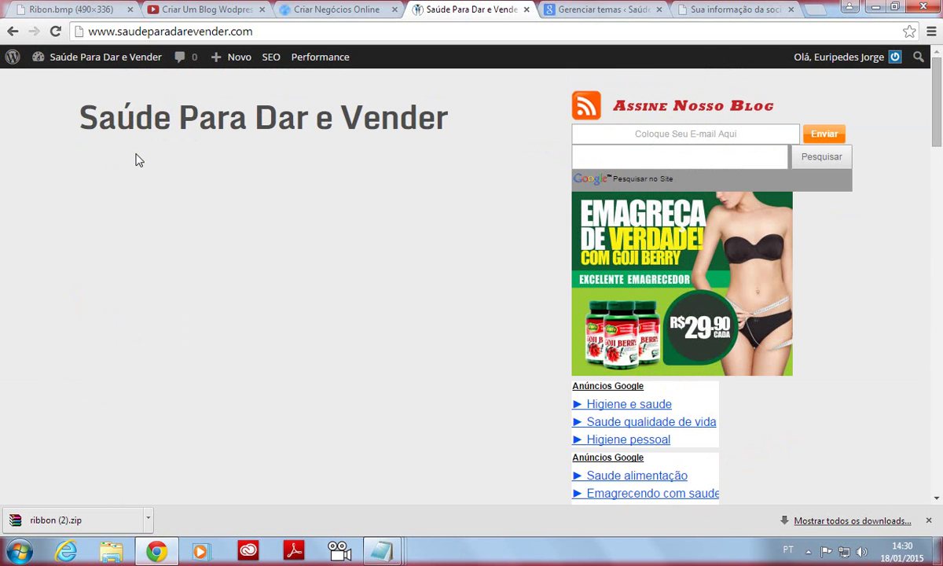
{"action": "left_click_drag", "start_coordinate": [935, 94], "coordinate": [896, 134]}
{"action": "left_click_drag", "start_coordinate": [937, 88], "coordinate": [932, 63]}
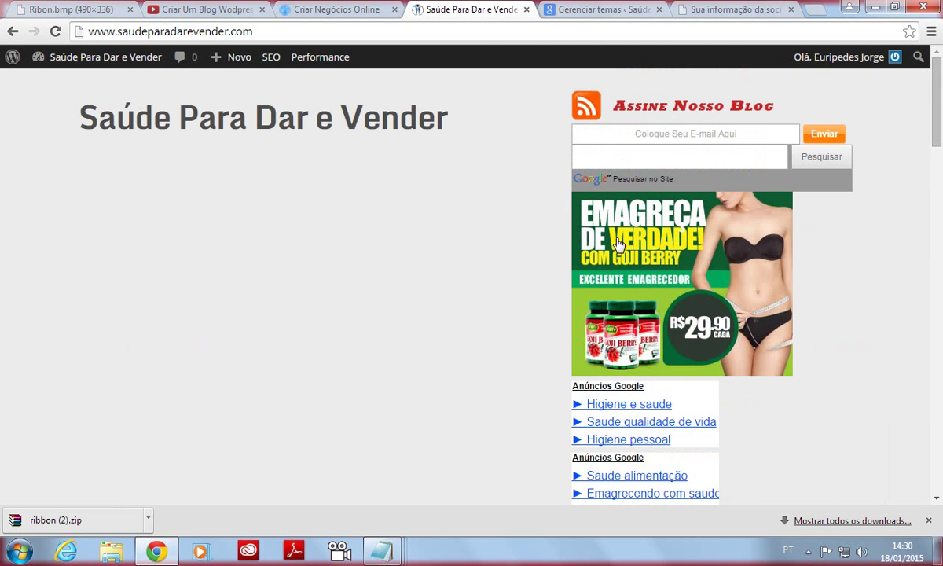
Return to the Gerenciar temas page and open Aparência > Widgets in the admin sidebar.
{"action": "left_click", "coordinate": [714, 9]}
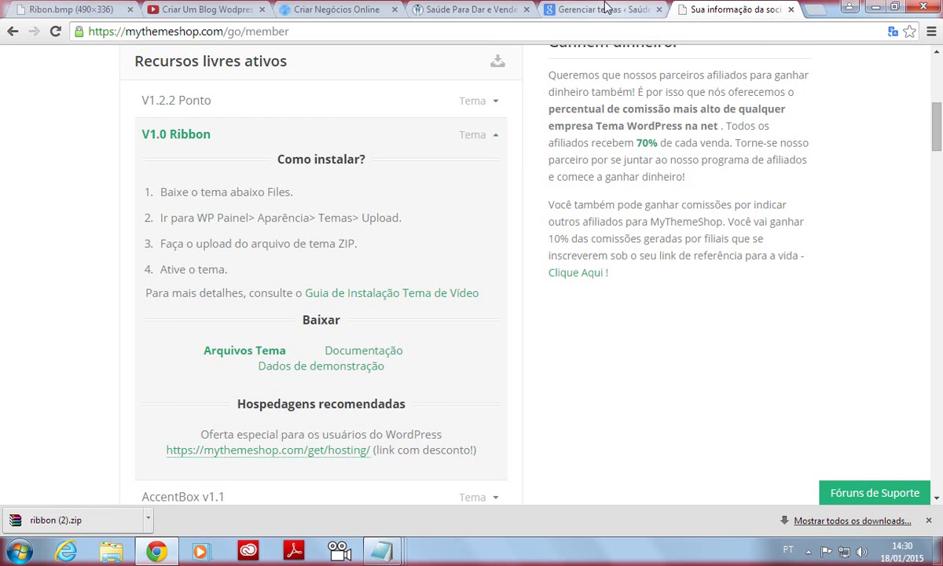
{"action": "left_click", "coordinate": [570, 10]}
{"action": "left_click", "coordinate": [468, 9]}
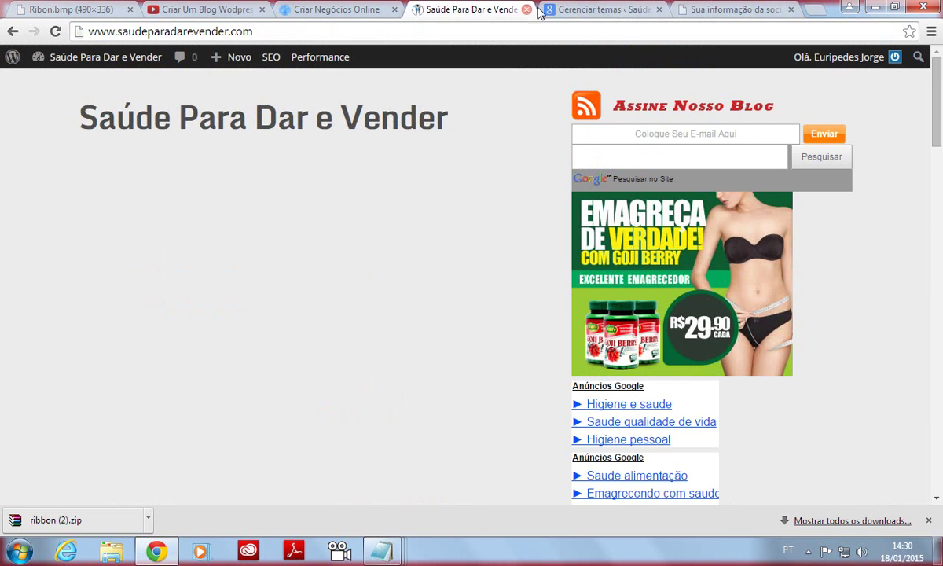
{"action": "left_click", "coordinate": [562, 9]}
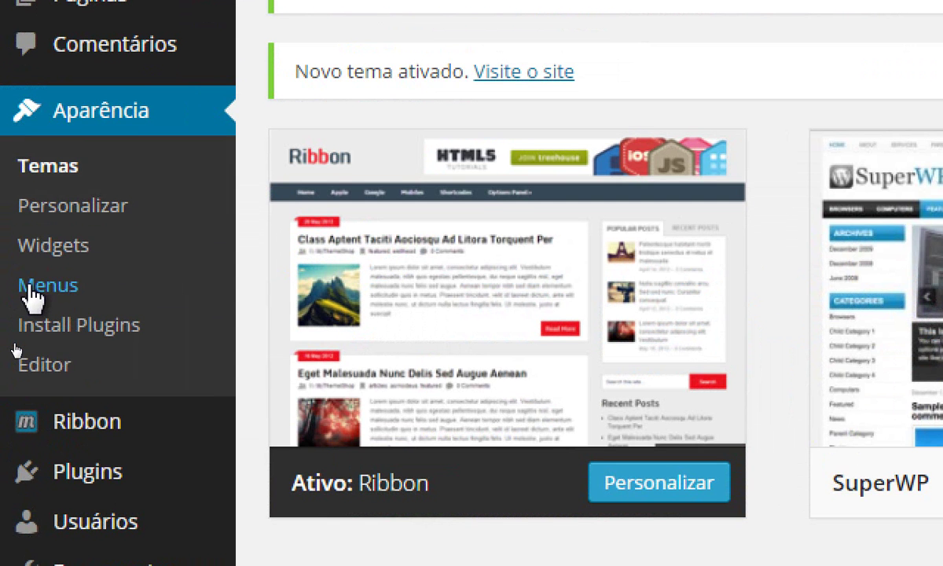
{"action": "left_click", "coordinate": [30, 286]}
{"action": "mouse_move", "coordinate": [477, 297]}
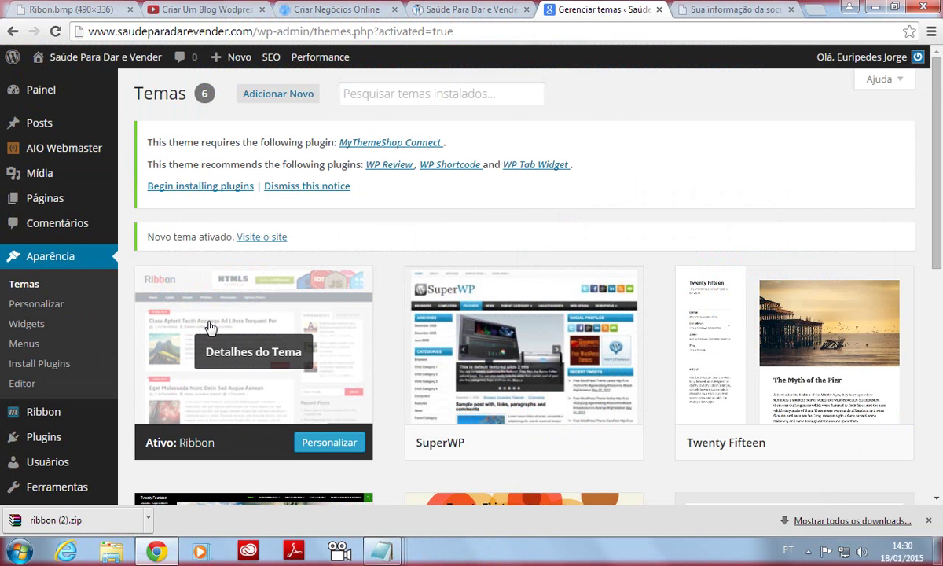
{"action": "left_click", "coordinate": [27, 324]}
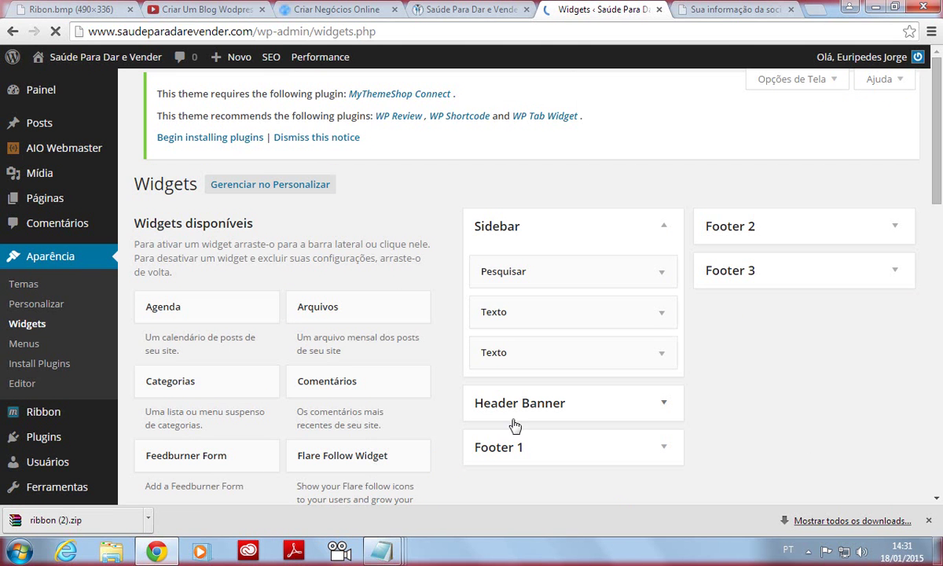
Expand the Header Banner widget area, compare with the live blog, then return to Widgets.
{"action": "left_click_drag", "start_coordinate": [933, 133], "coordinate": [933, 178]}
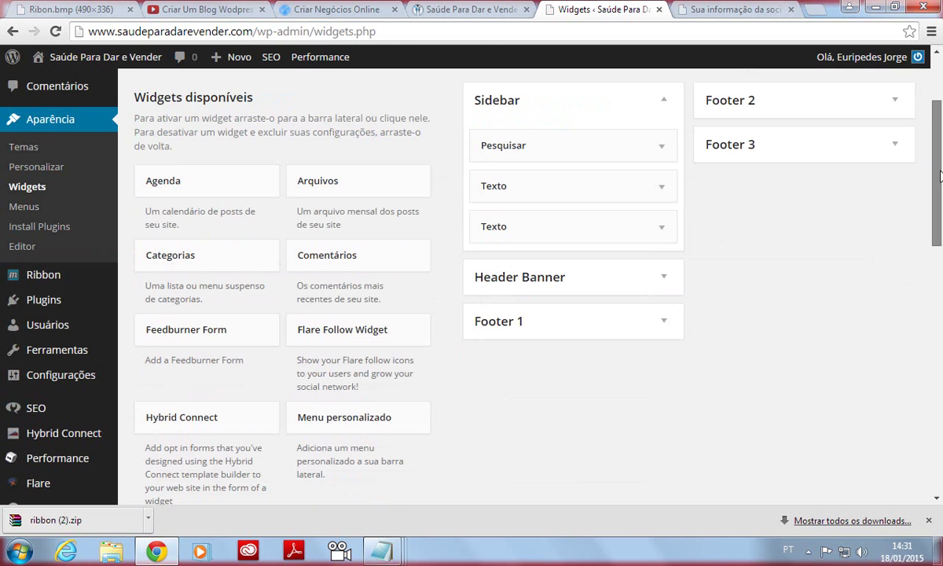
{"action": "left_click", "coordinate": [664, 274]}
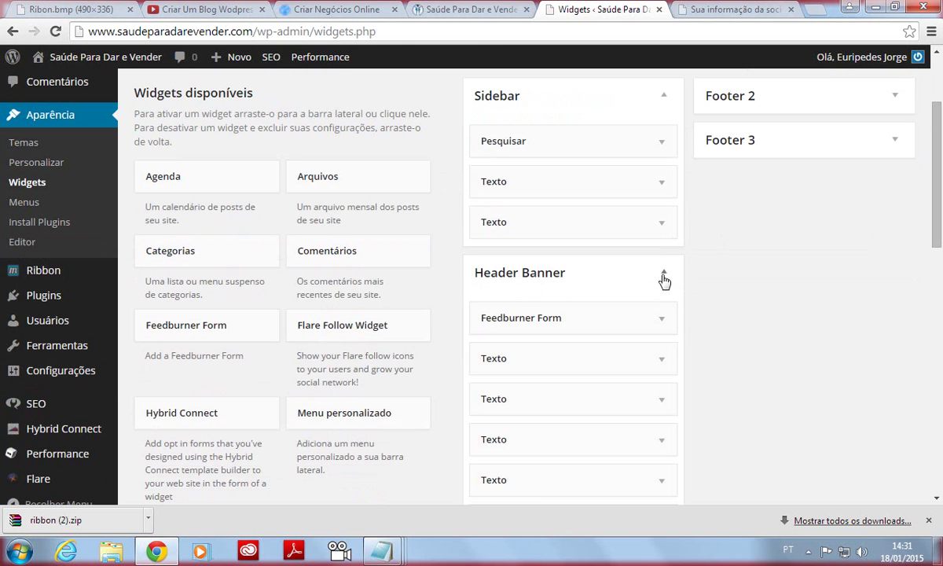
{"action": "scroll", "coordinate": [533, 209], "scroll_direction": "down", "scroll_amount": 2}
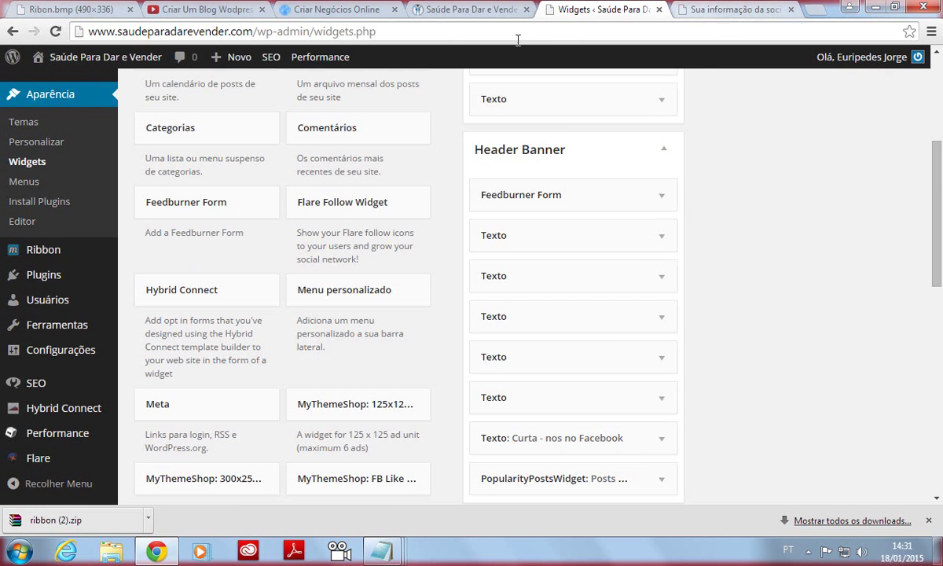
{"action": "left_click", "coordinate": [447, 11]}
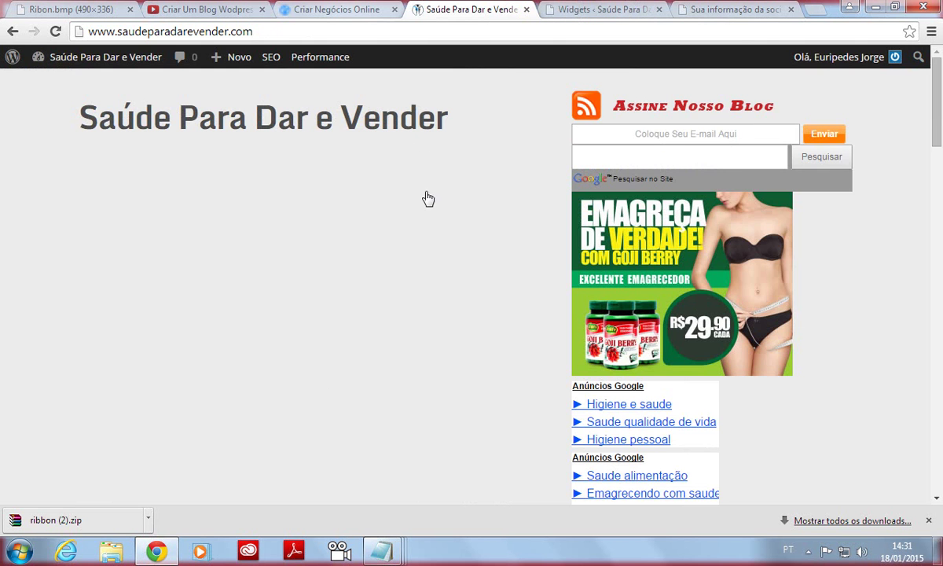
{"action": "key", "text": "ctrl+Page_Up"}
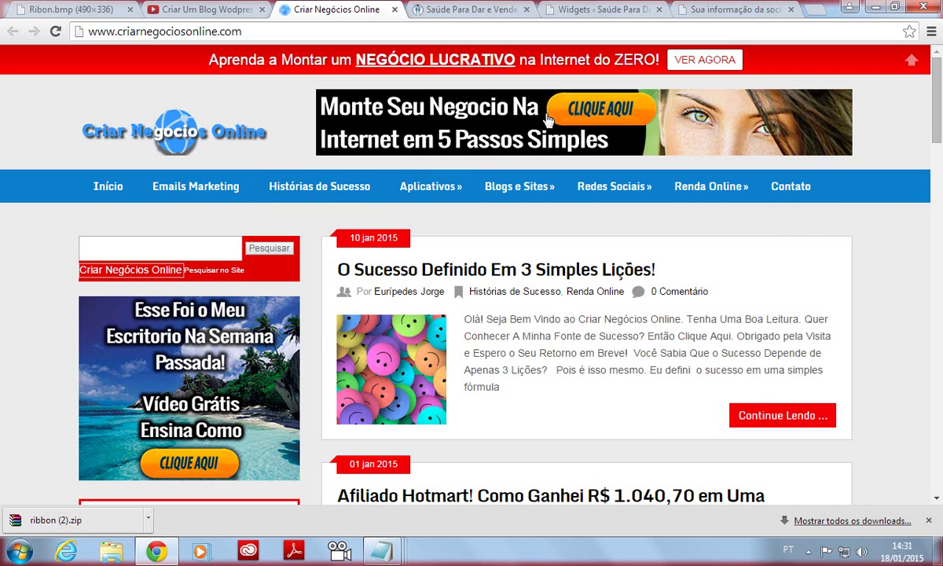
{"action": "left_click", "coordinate": [425, 9]}
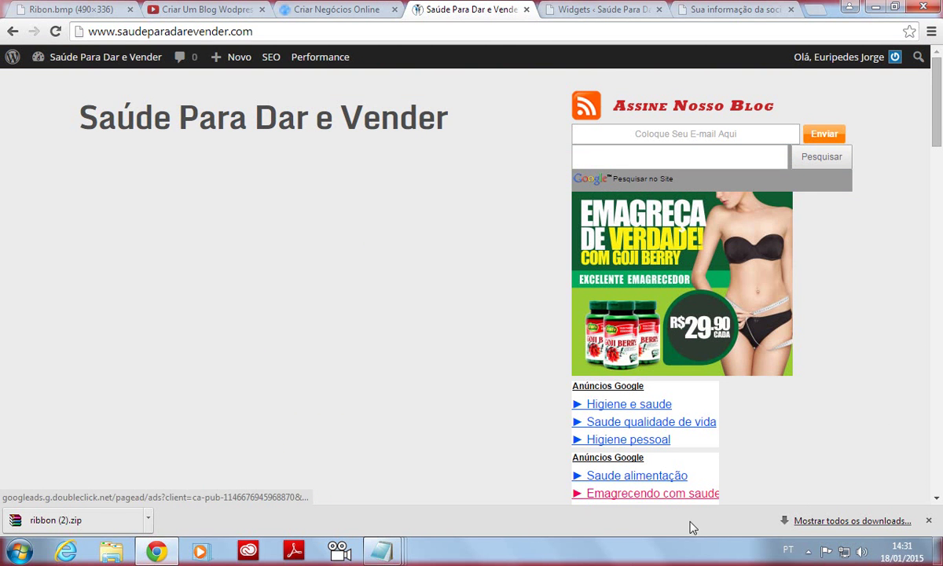
{"action": "left_click_drag", "start_coordinate": [937, 124], "coordinate": [937, 78]}
{"action": "left_click", "coordinate": [568, 11]}
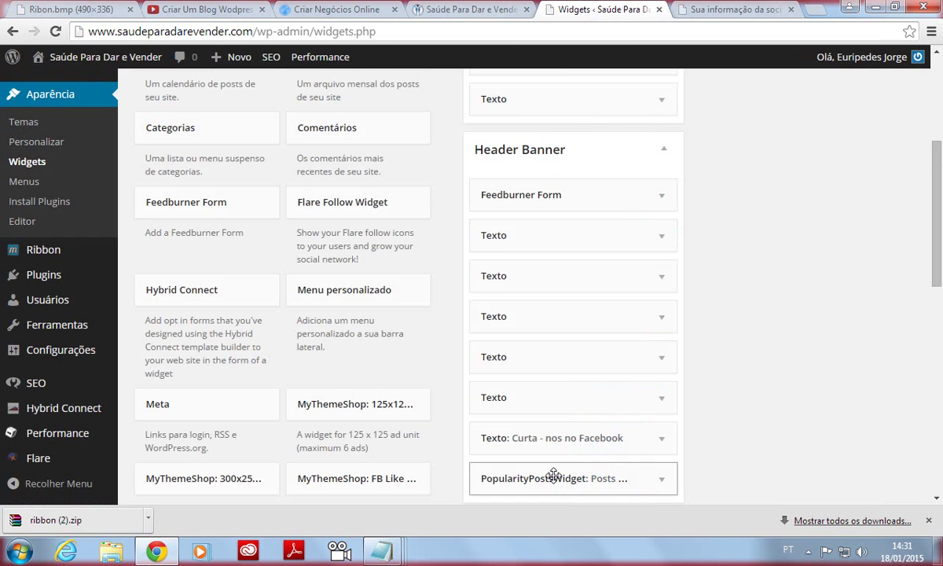
Drag both Texto widgets from the Sidebar to the inactive area and move Feedburner Form into the Sidebar.
{"action": "left_click_drag", "start_coordinate": [937, 283], "coordinate": [937, 211]}
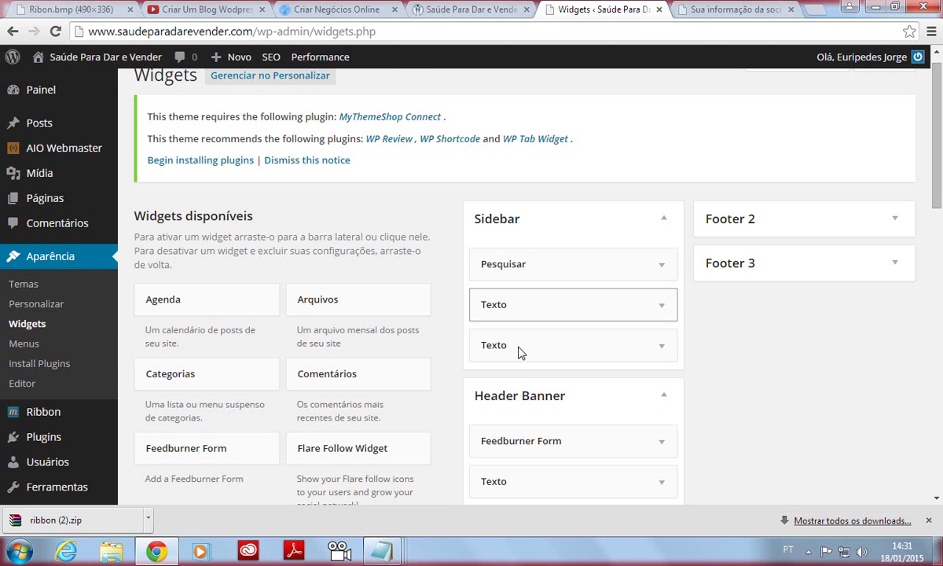
{"action": "left_click_drag", "start_coordinate": [937, 137], "coordinate": [937, 187]}
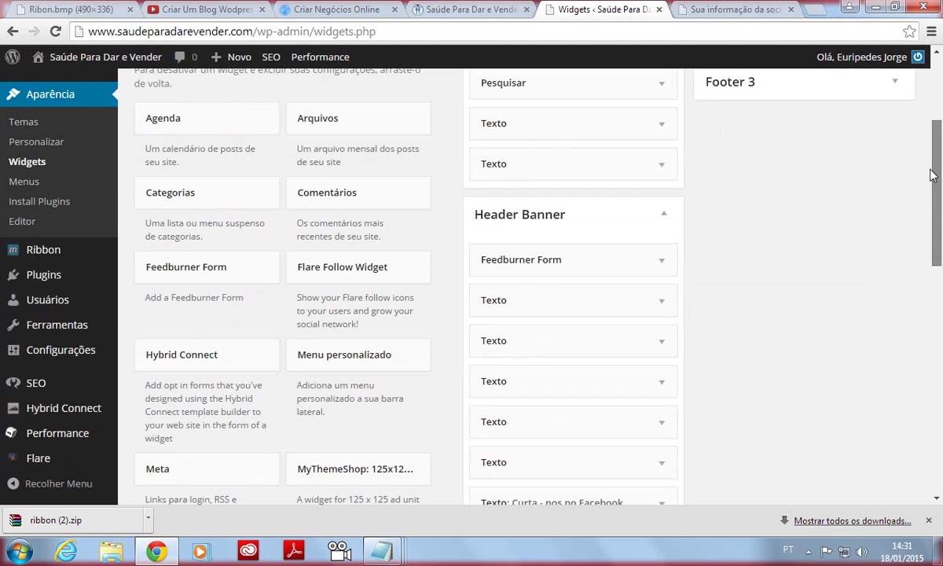
{"action": "left_click_drag", "start_coordinate": [569, 129], "coordinate": [251, 423]}
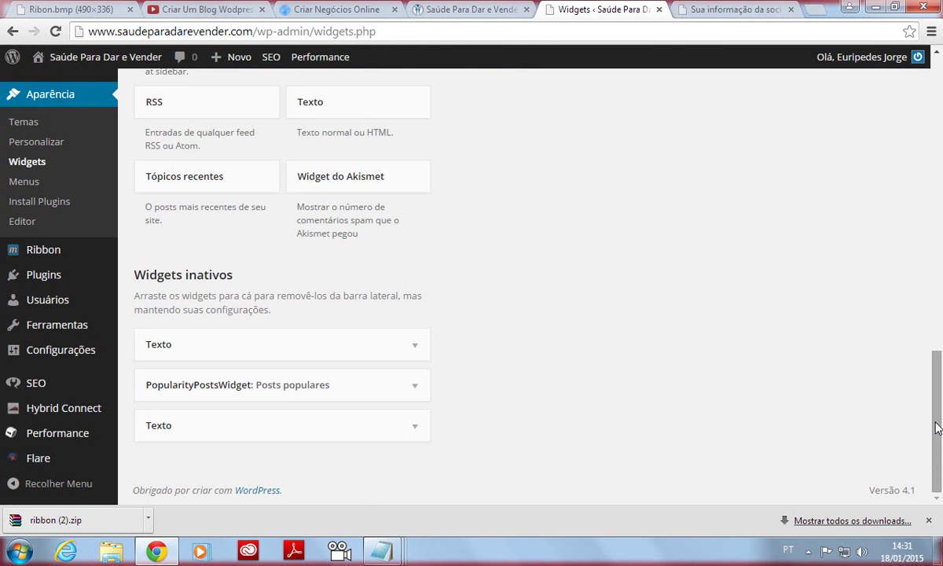
{"action": "left_click_drag", "start_coordinate": [935, 429], "coordinate": [935, 95]}
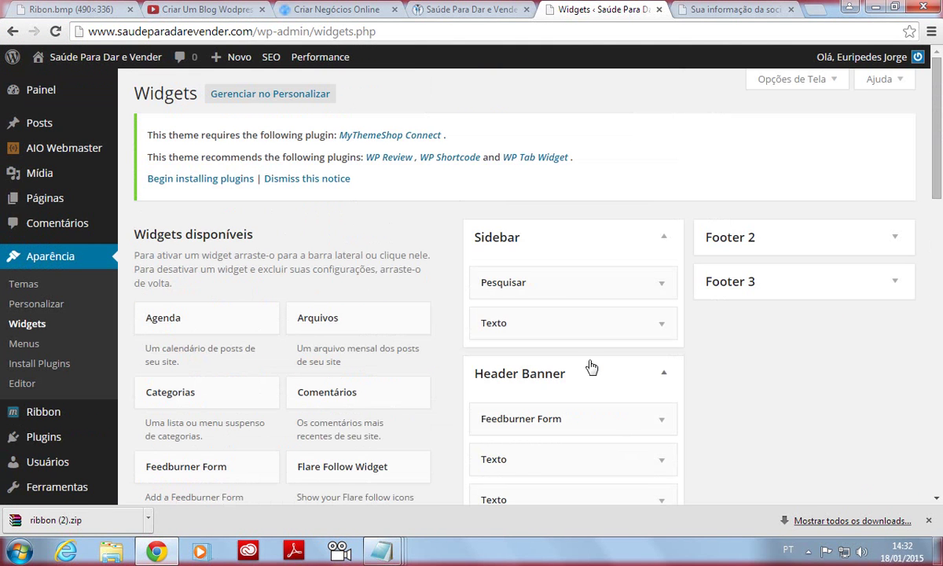
{"action": "left_click_drag", "start_coordinate": [547, 327], "coordinate": [232, 414]}
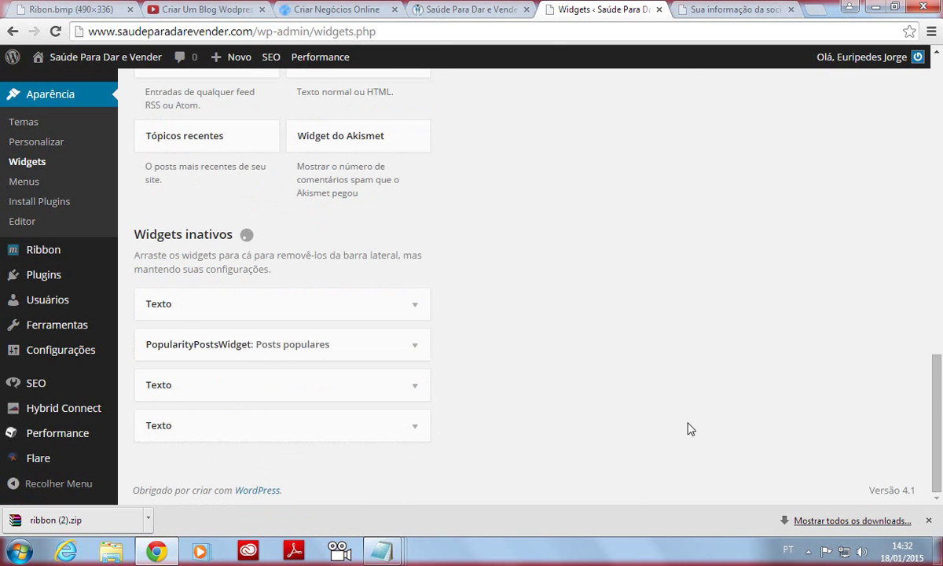
{"action": "left_click_drag", "start_coordinate": [937, 399], "coordinate": [937, 118]}
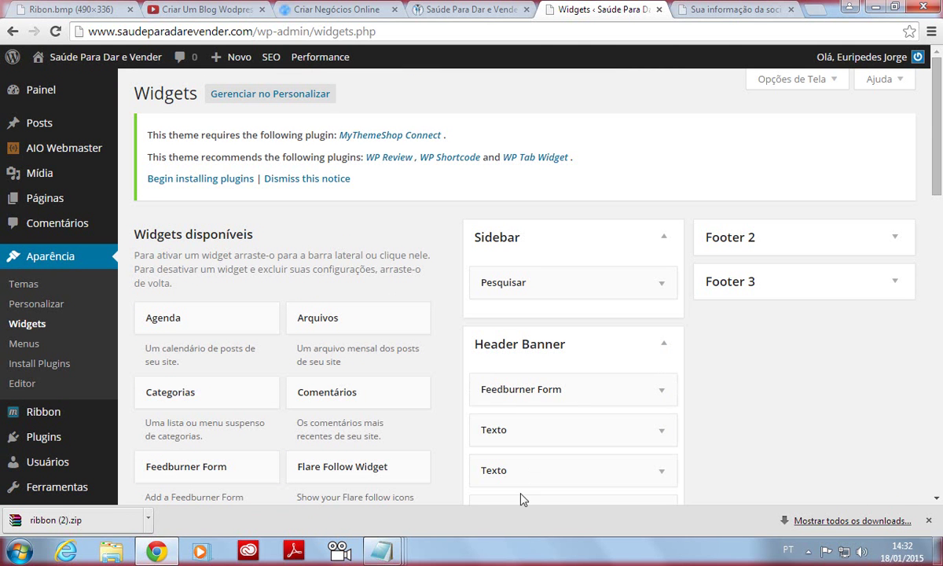
{"action": "left_click_drag", "start_coordinate": [538, 391], "coordinate": [535, 334]}
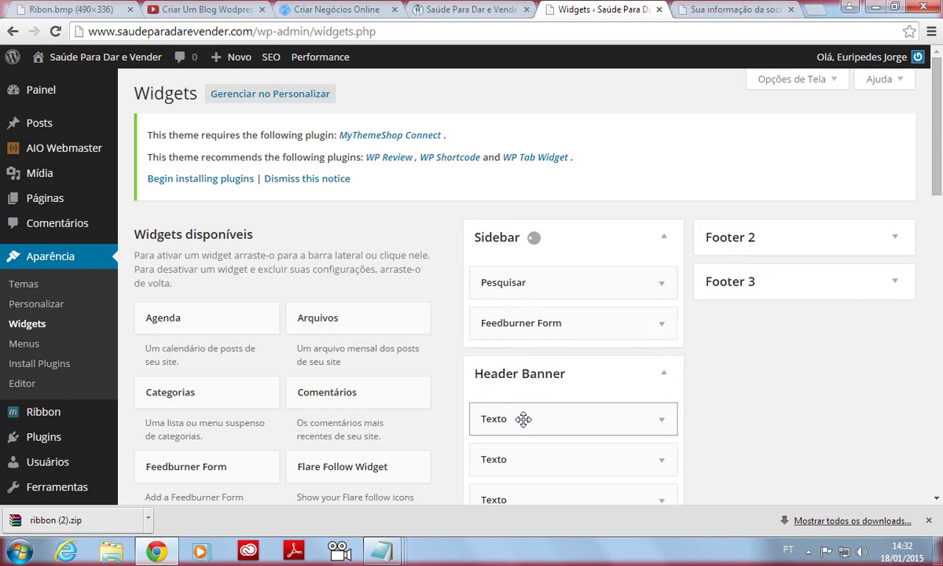
Drag the first Texto widget out of Header Banner into the Sidebar.
{"action": "left_click_drag", "start_coordinate": [523, 418], "coordinate": [870, 127]}
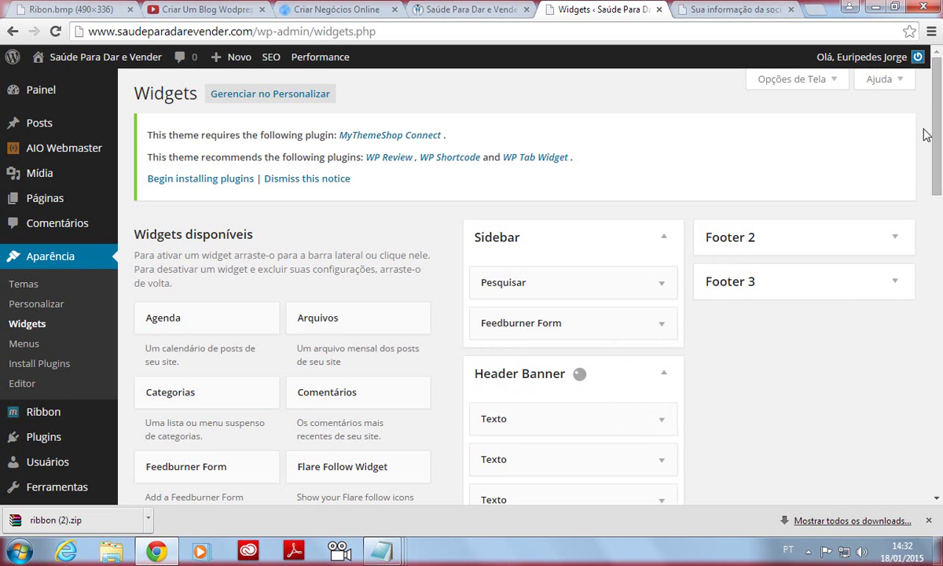
{"action": "scroll", "coordinate": [716, 218], "scroll_direction": "down", "scroll_amount": 3}
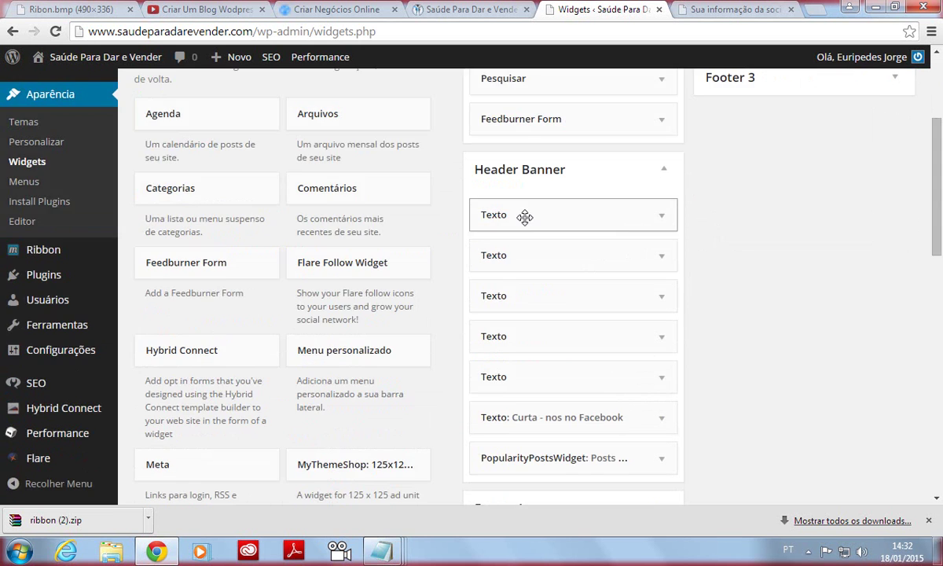
{"action": "left_click_drag", "start_coordinate": [525, 217], "coordinate": [502, 255]}
{"action": "left_click_drag", "start_coordinate": [522, 214], "coordinate": [507, 159]}
{"action": "left_click_drag", "start_coordinate": [537, 254], "coordinate": [522, 203]}
Move the other Texto, Curta - nos no Facebook and PopularityPostsWidget widgets into the Sidebar.
{"action": "left_click_drag", "start_coordinate": [530, 297], "coordinate": [531, 297]}
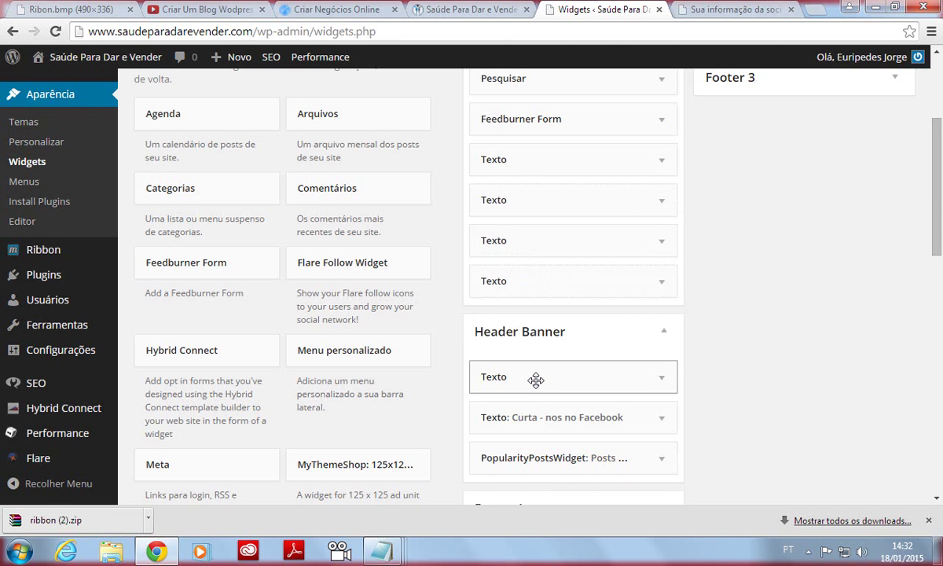
{"action": "left_click_drag", "start_coordinate": [537, 380], "coordinate": [531, 343]}
{"action": "left_click_drag", "start_coordinate": [524, 407], "coordinate": [527, 375]}
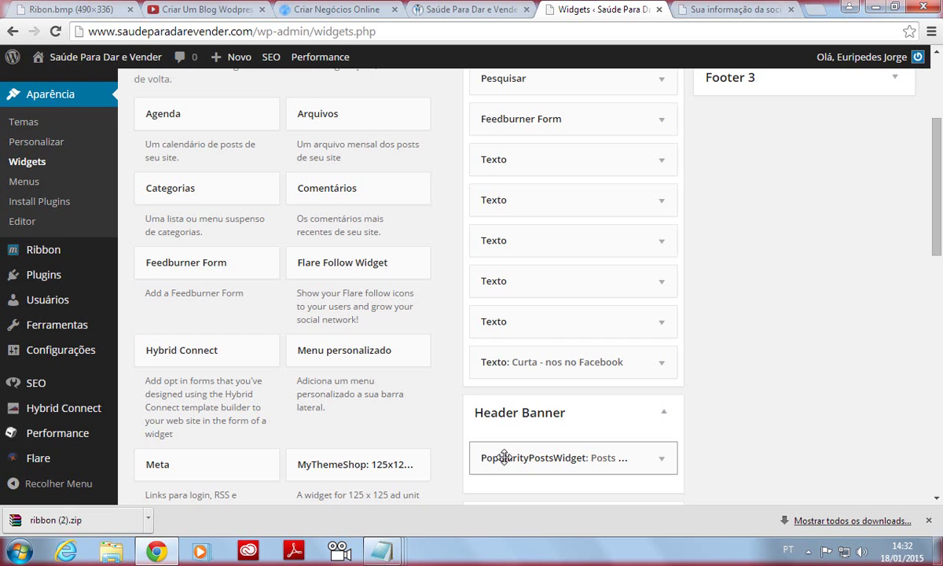
{"action": "left_click_drag", "start_coordinate": [504, 454], "coordinate": [511, 400]}
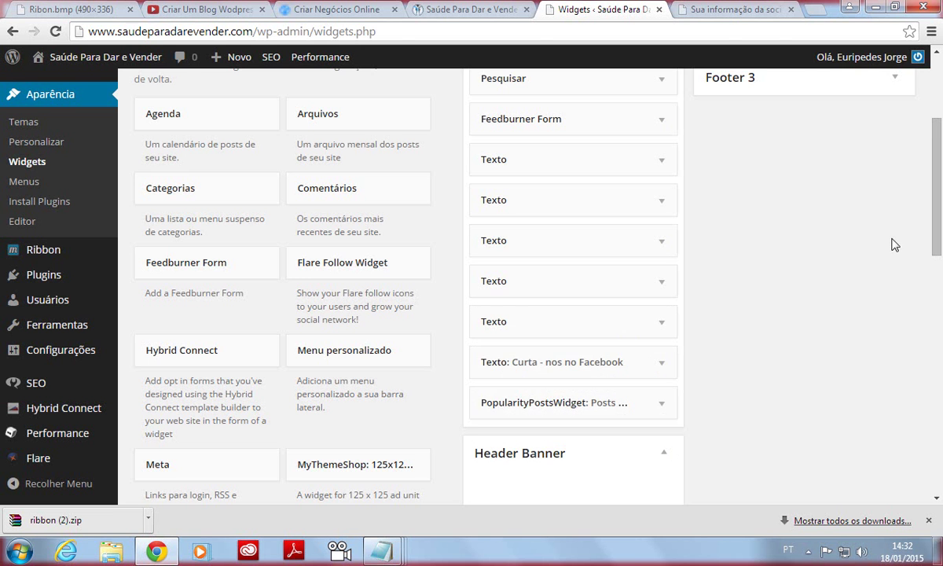
{"action": "scroll", "coordinate": [926, 286], "scroll_direction": "down", "scroll_amount": 4}
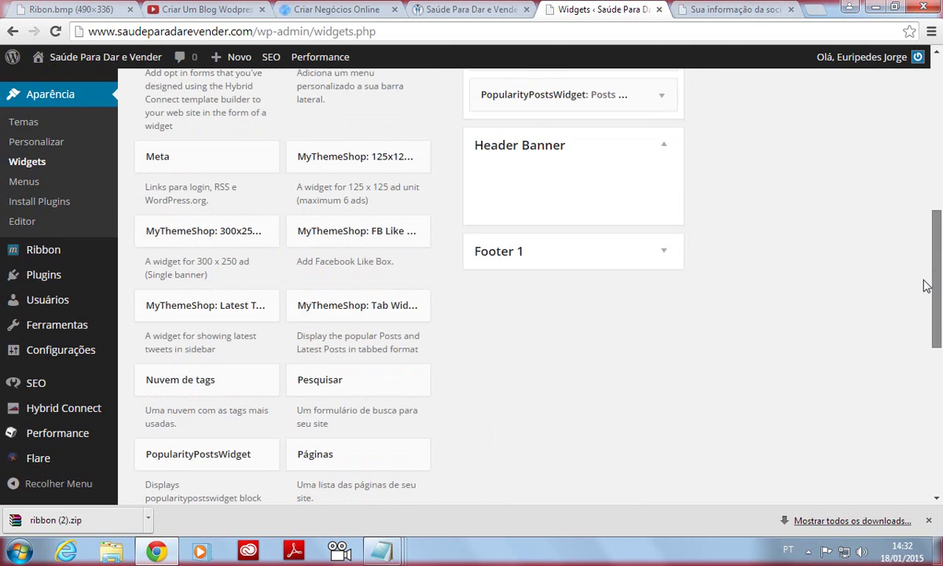
{"action": "scroll", "coordinate": [926, 259], "scroll_direction": "up", "scroll_amount": 4}
Reload the site's front page and scroll through the new Ribbon layout.
{"action": "left_click", "coordinate": [485, 13]}
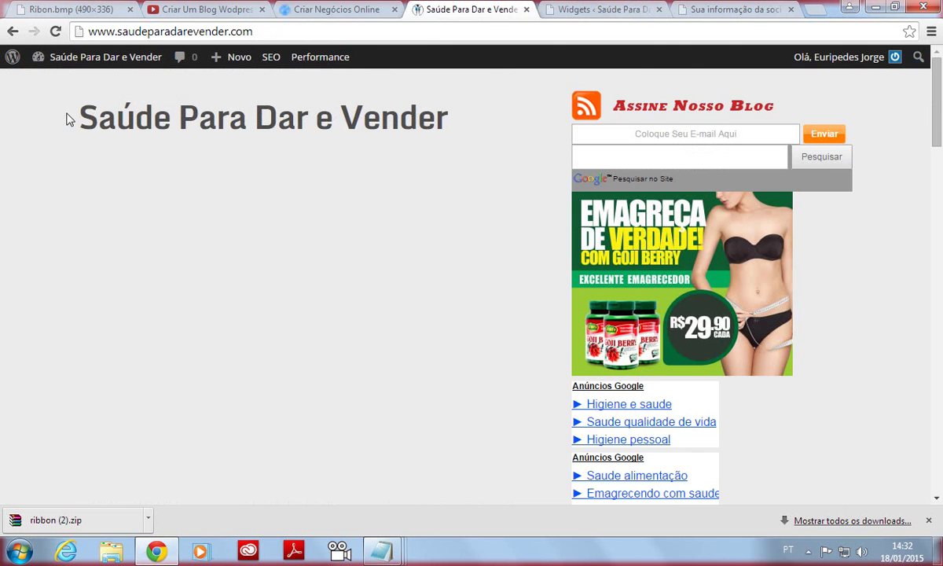
{"action": "left_click", "coordinate": [55, 32]}
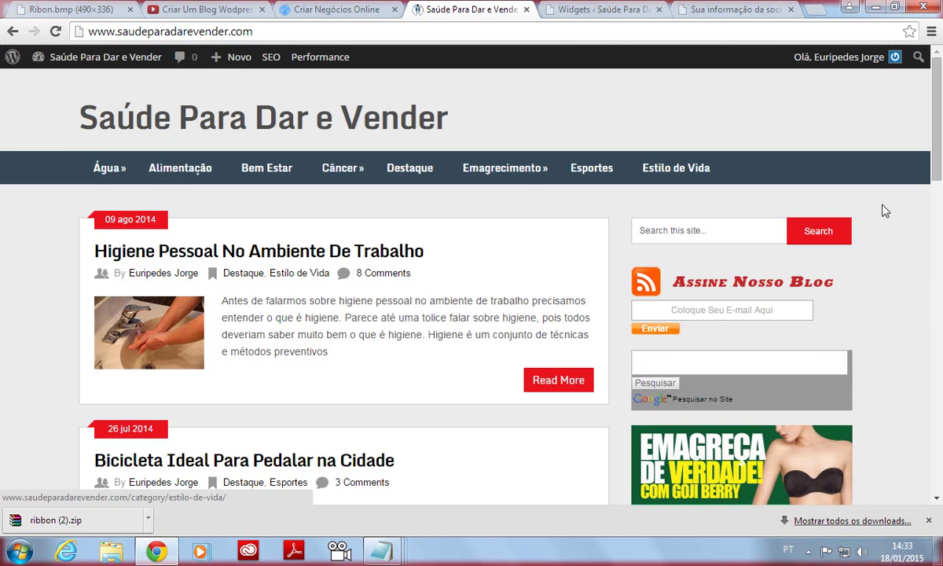
{"action": "left_click_drag", "start_coordinate": [938, 118], "coordinate": [941, 477]}
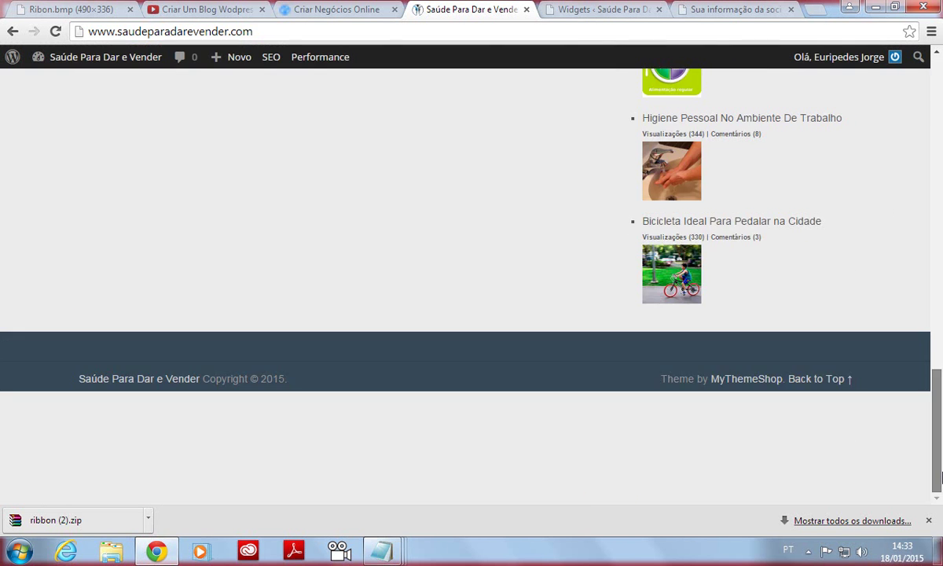
{"action": "left_click_drag", "start_coordinate": [940, 415], "coordinate": [938, 63]}
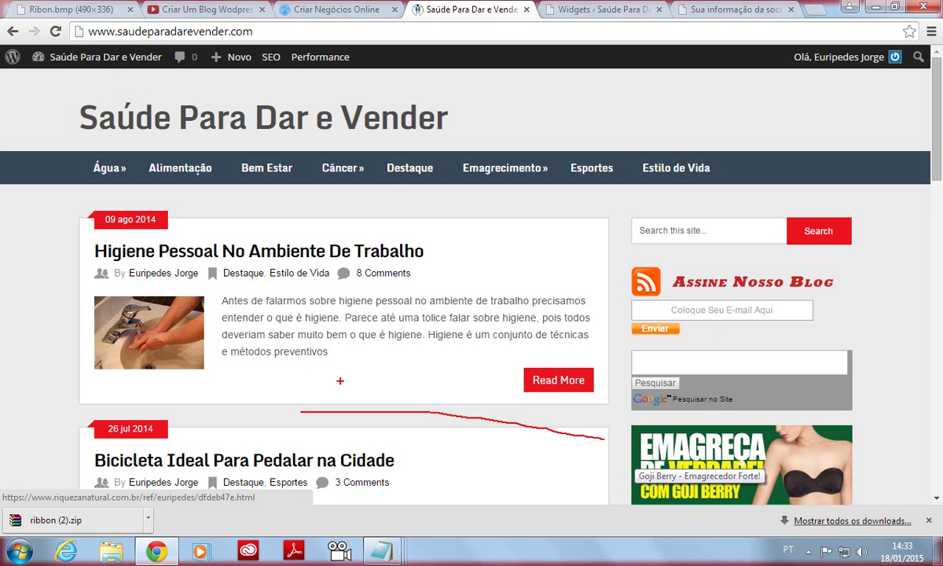
Annotate the first post's area and excerpt, then clear the marks.
{"action": "mouse_move", "coordinate": [340, 380]}
{"action": "left_mouse_down"}
{"action": "mouse_move", "coordinate": [135, 391]}
{"action": "mouse_move", "coordinate": [299, 469]}
{"action": "left_mouse_up"}
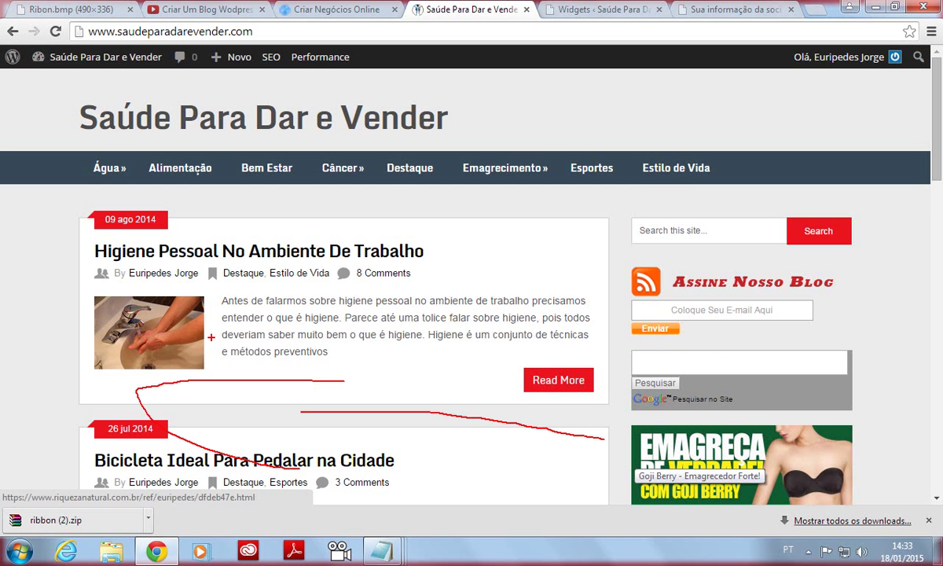
{"action": "left_click_drag", "start_coordinate": [211, 338], "coordinate": [448, 340]}
{"action": "mouse_move", "coordinate": [393, 313]}
{"action": "left_mouse_down"}
{"action": "mouse_move", "coordinate": [535, 340]}
{"action": "mouse_move", "coordinate": [393, 366]}
{"action": "left_mouse_up"}
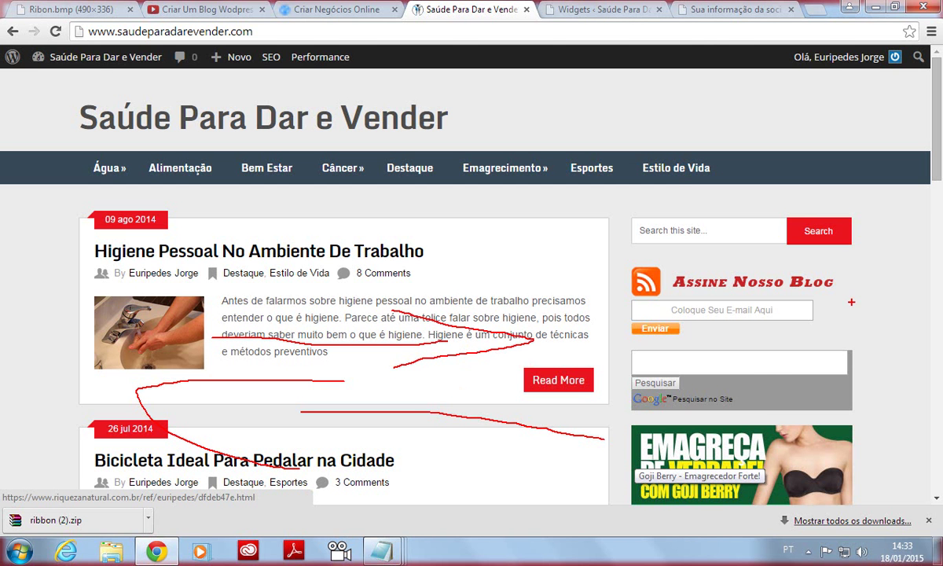
{"action": "key", "text": "Escape"}
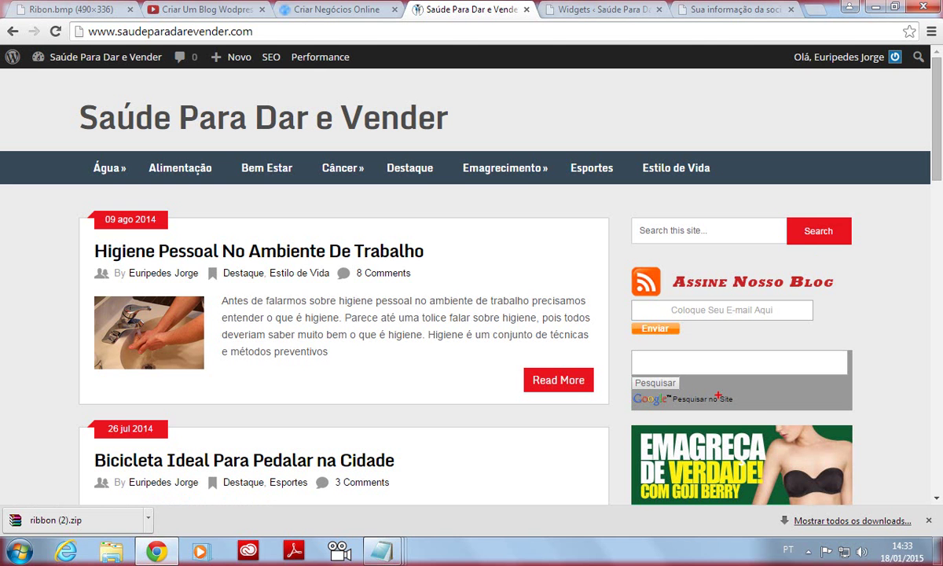
Outline the right sidebar with annotations, clear them, and return to the Ribon mind map.
{"action": "mouse_move", "coordinate": [619, 194]}
{"action": "left_mouse_down"}
{"action": "mouse_move", "coordinate": [598, 358]}
{"action": "mouse_move", "coordinate": [747, 562]}
{"action": "mouse_move", "coordinate": [939, 468]}
{"action": "mouse_move", "coordinate": [874, 135]}
{"action": "mouse_move", "coordinate": [590, 150]}
{"action": "mouse_move", "coordinate": [509, 511]}
{"action": "mouse_move", "coordinate": [667, 553]}
{"action": "left_mouse_up"}
{"action": "left_click_drag", "start_coordinate": [932, 551], "coordinate": [926, 182]}
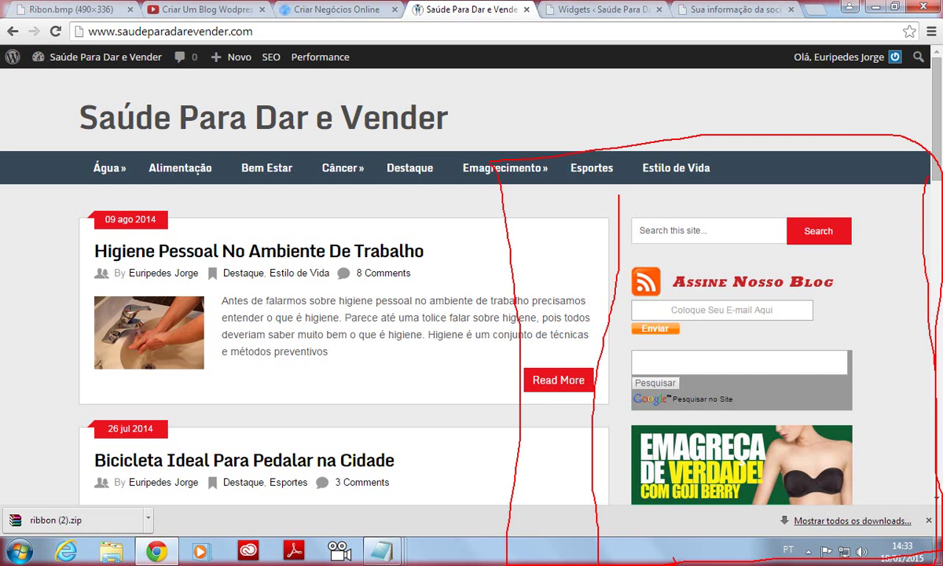
{"action": "key", "text": "Escape"}
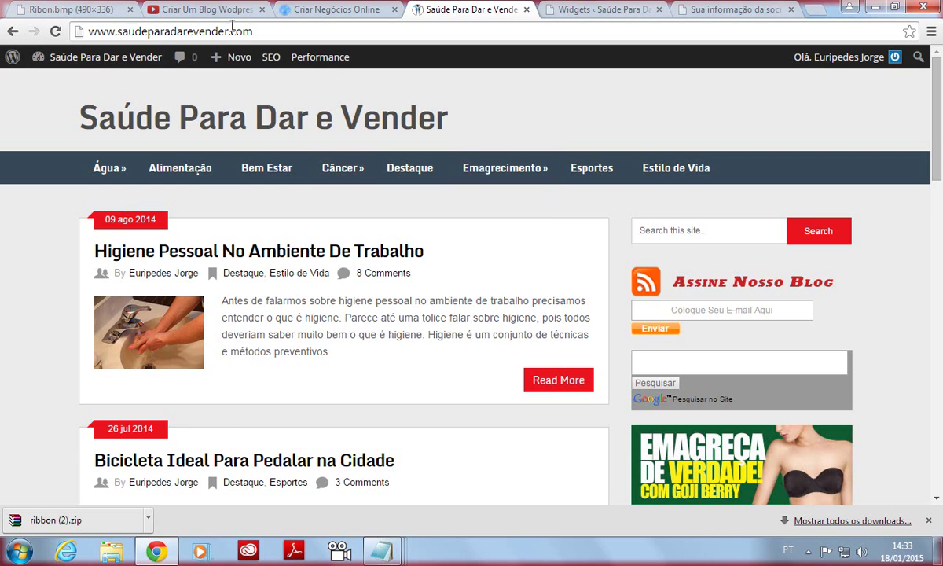
{"action": "left_click", "coordinate": [98, 11]}
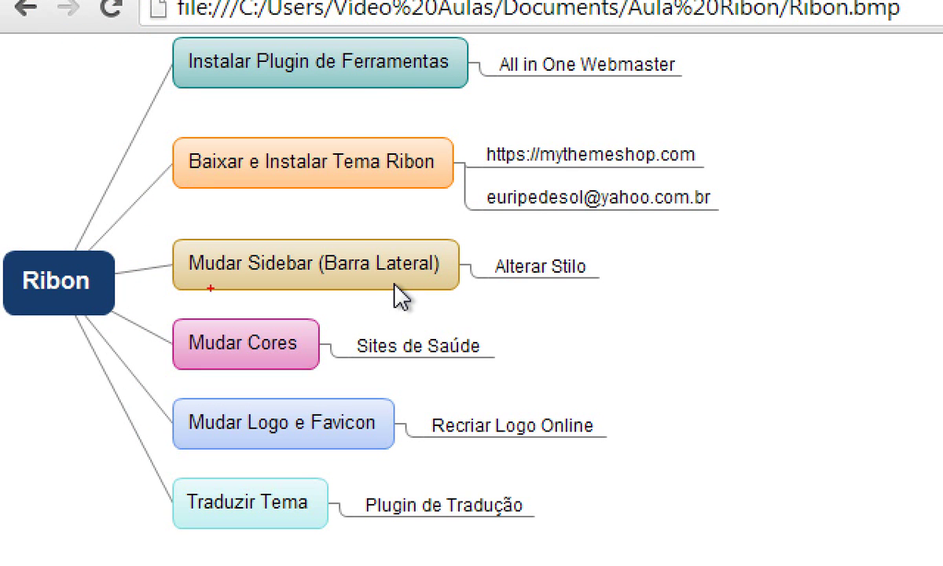
Circle the Mudar Sidebar step in the Ribon plan, then go back to the site tab.
{"action": "mouse_move", "coordinate": [210, 288]}
{"action": "left_mouse_down"}
{"action": "mouse_move", "coordinate": [341, 311]}
{"action": "mouse_move", "coordinate": [306, 245]}
{"action": "mouse_move", "coordinate": [178, 276]}
{"action": "left_mouse_up"}
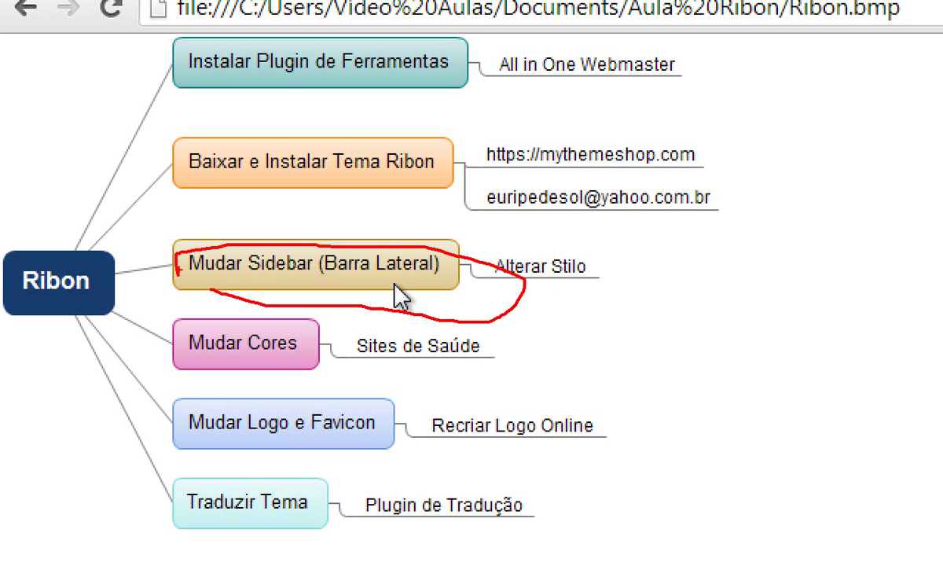
{"action": "key", "text": "Escape"}
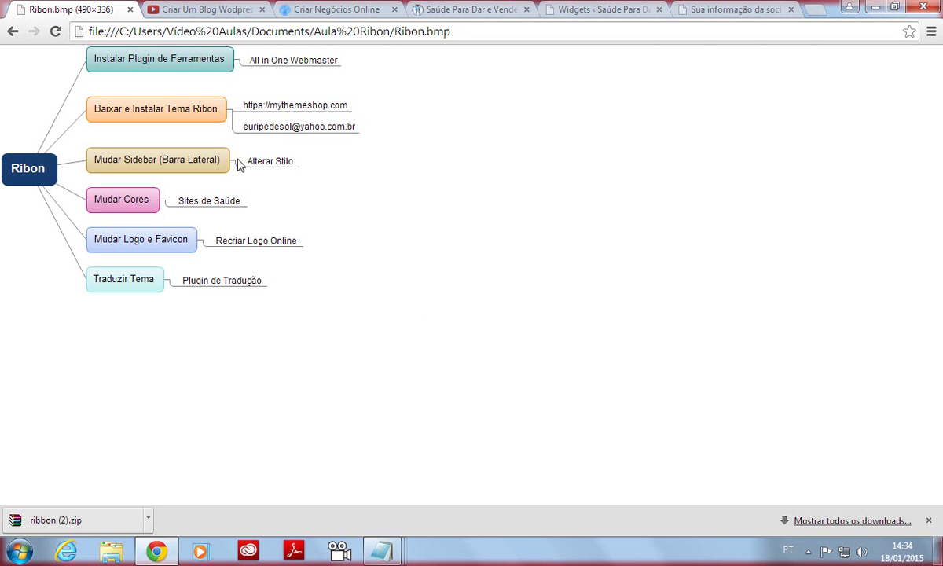
{"action": "left_click", "coordinate": [585, 8]}
{"action": "left_click", "coordinate": [467, 9]}
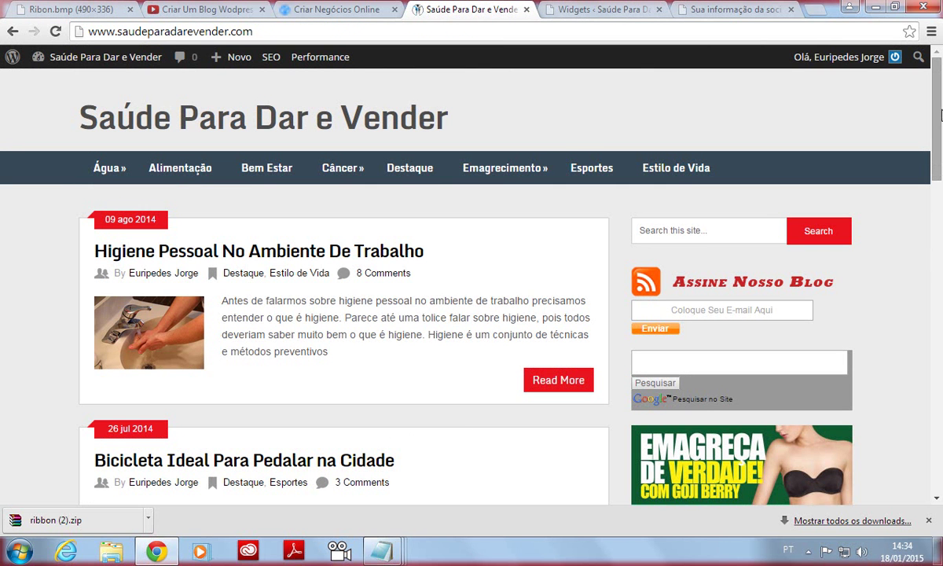
Close the untitled Notepad notes without saving (Não Salvar).
{"action": "left_click_drag", "start_coordinate": [941, 115], "coordinate": [893, 154]}
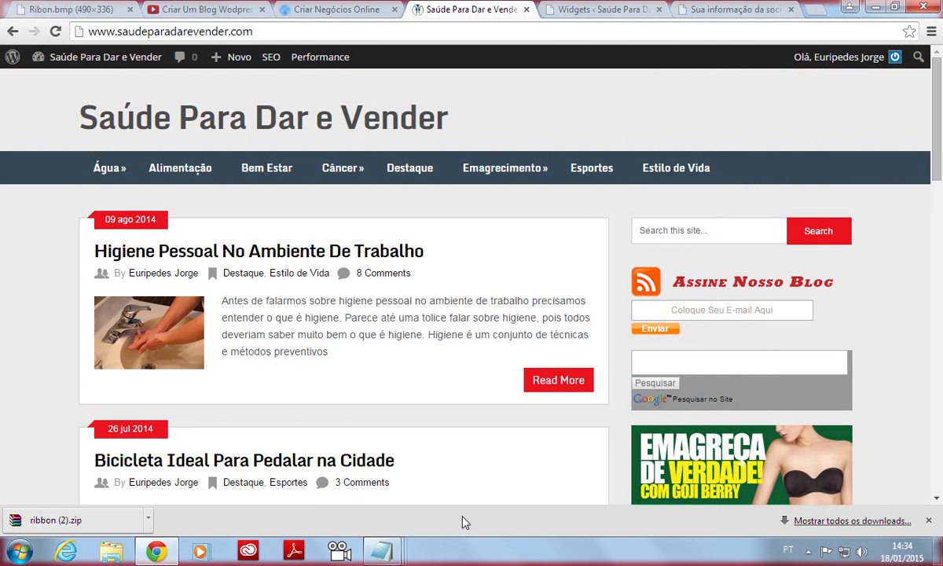
{"action": "mouse_move", "coordinate": [381, 550]}
{"action": "left_click", "coordinate": [607, 485]}
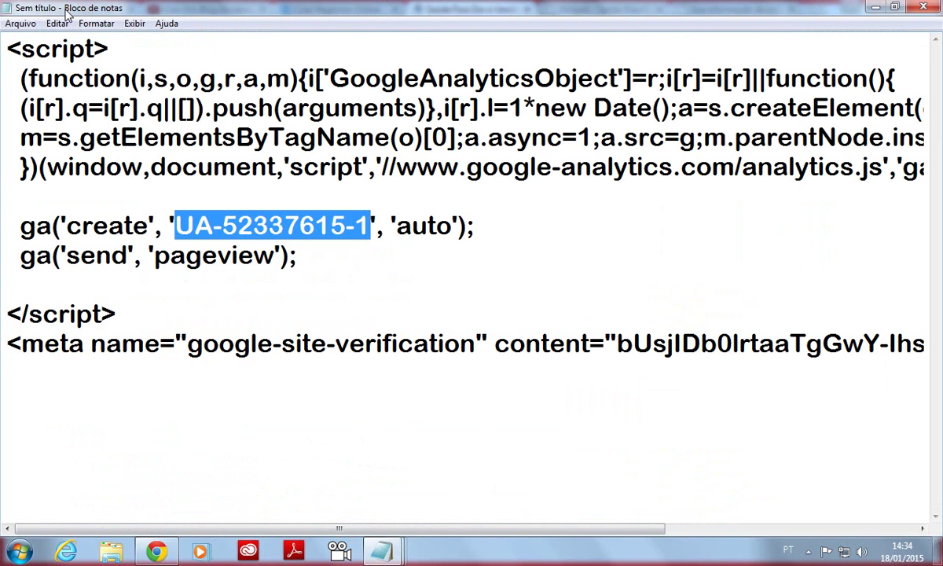
{"action": "left_click", "coordinate": [924, 7]}
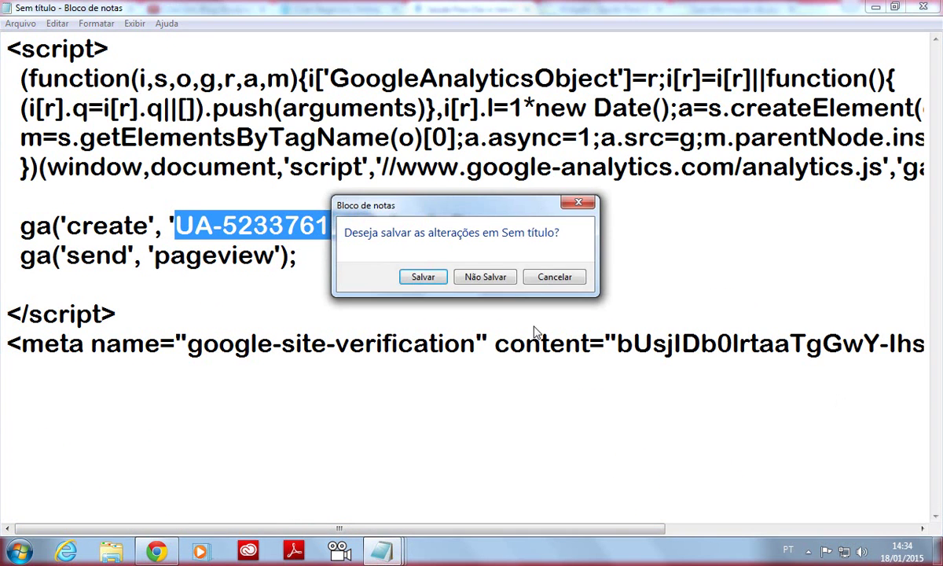
{"action": "left_click", "coordinate": [485, 278]}
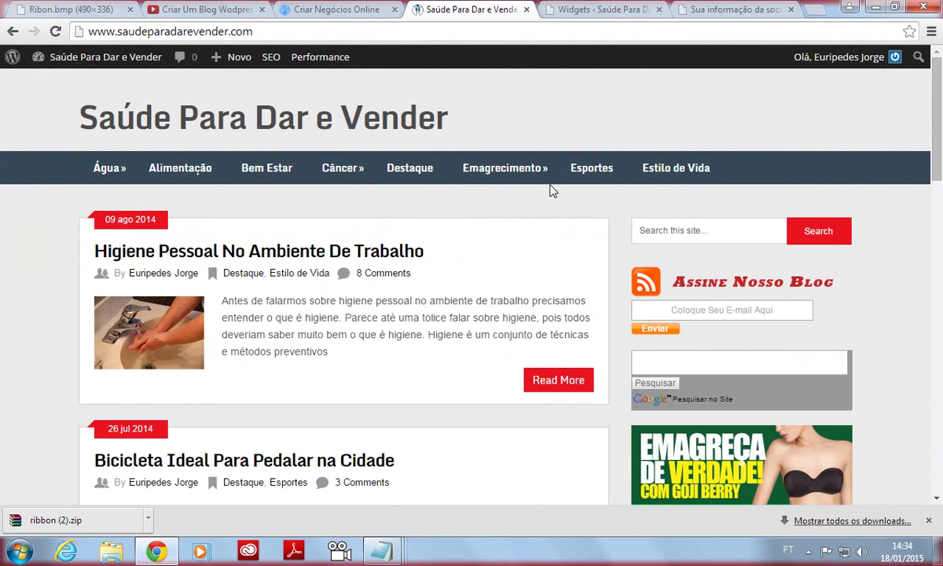